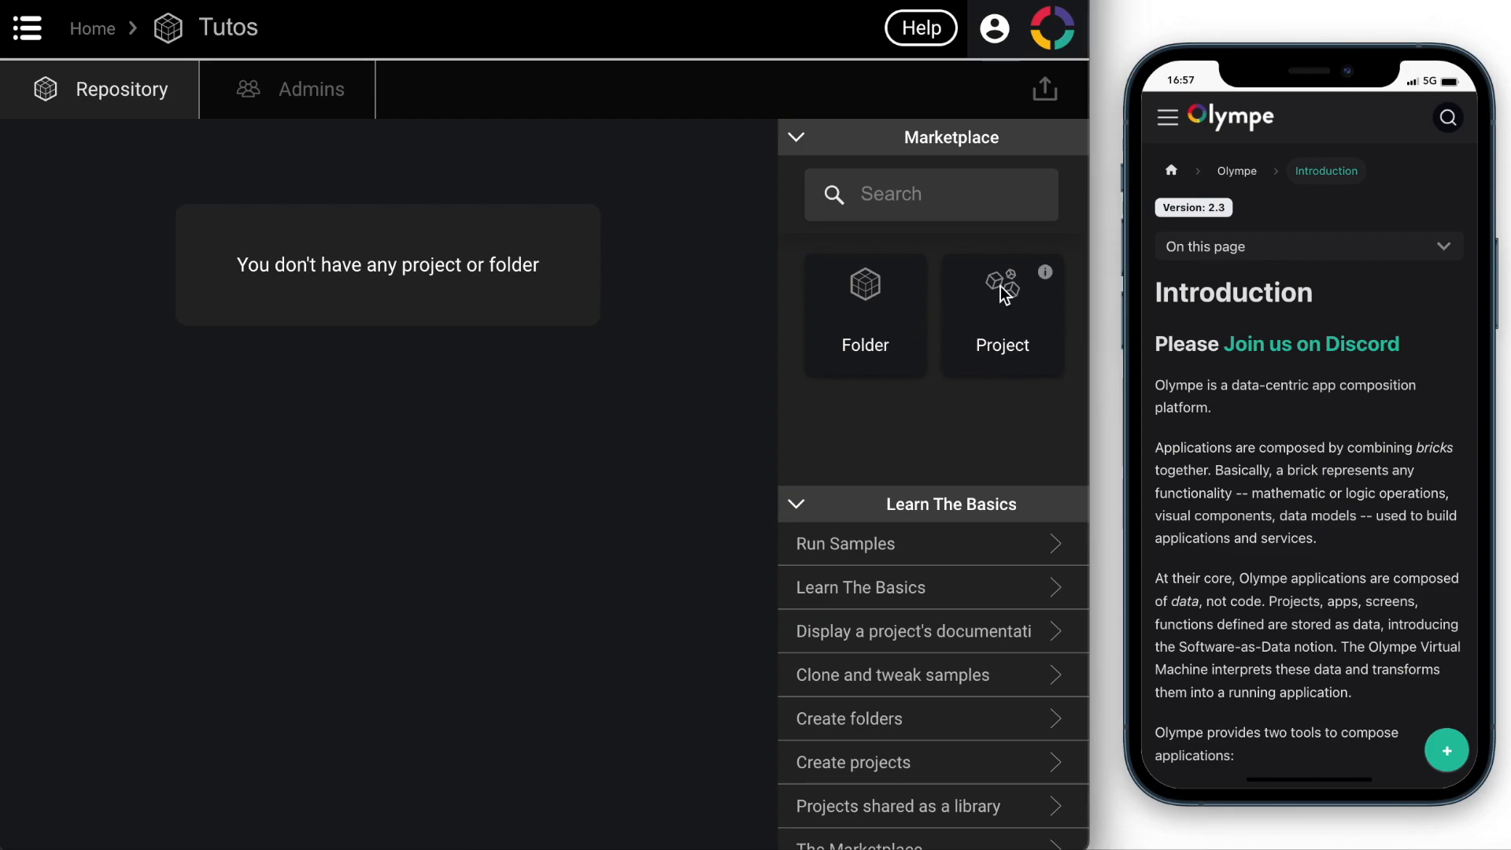
Create a project named "Hello World" in the Tutos folder and check its documentation
{"action": "left_click_drag", "start_coordinate": [1005, 294], "coordinate": [261, 329]}
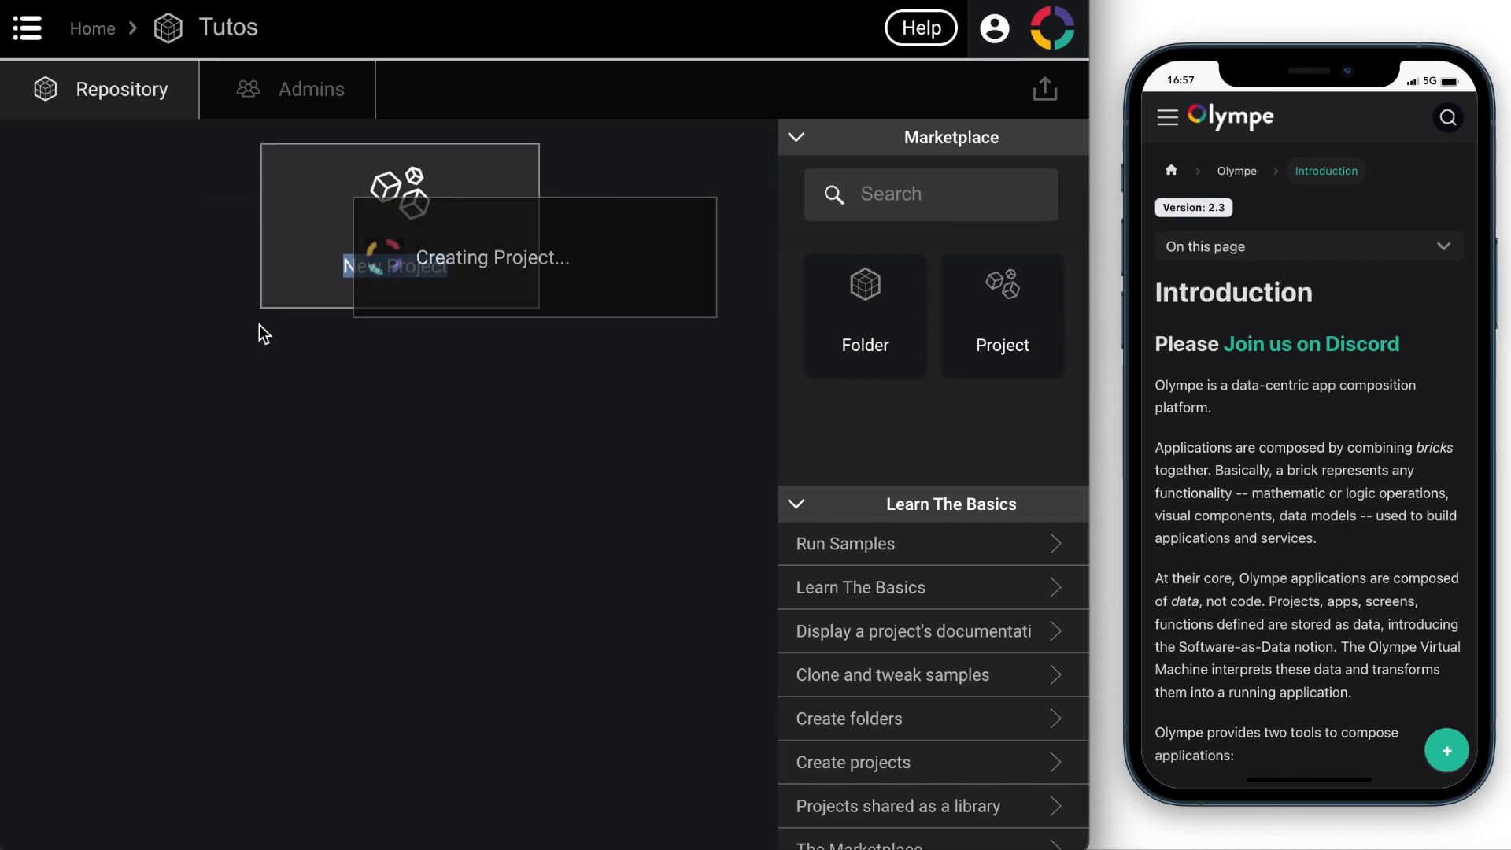
{"action": "type", "text": "Hel"}
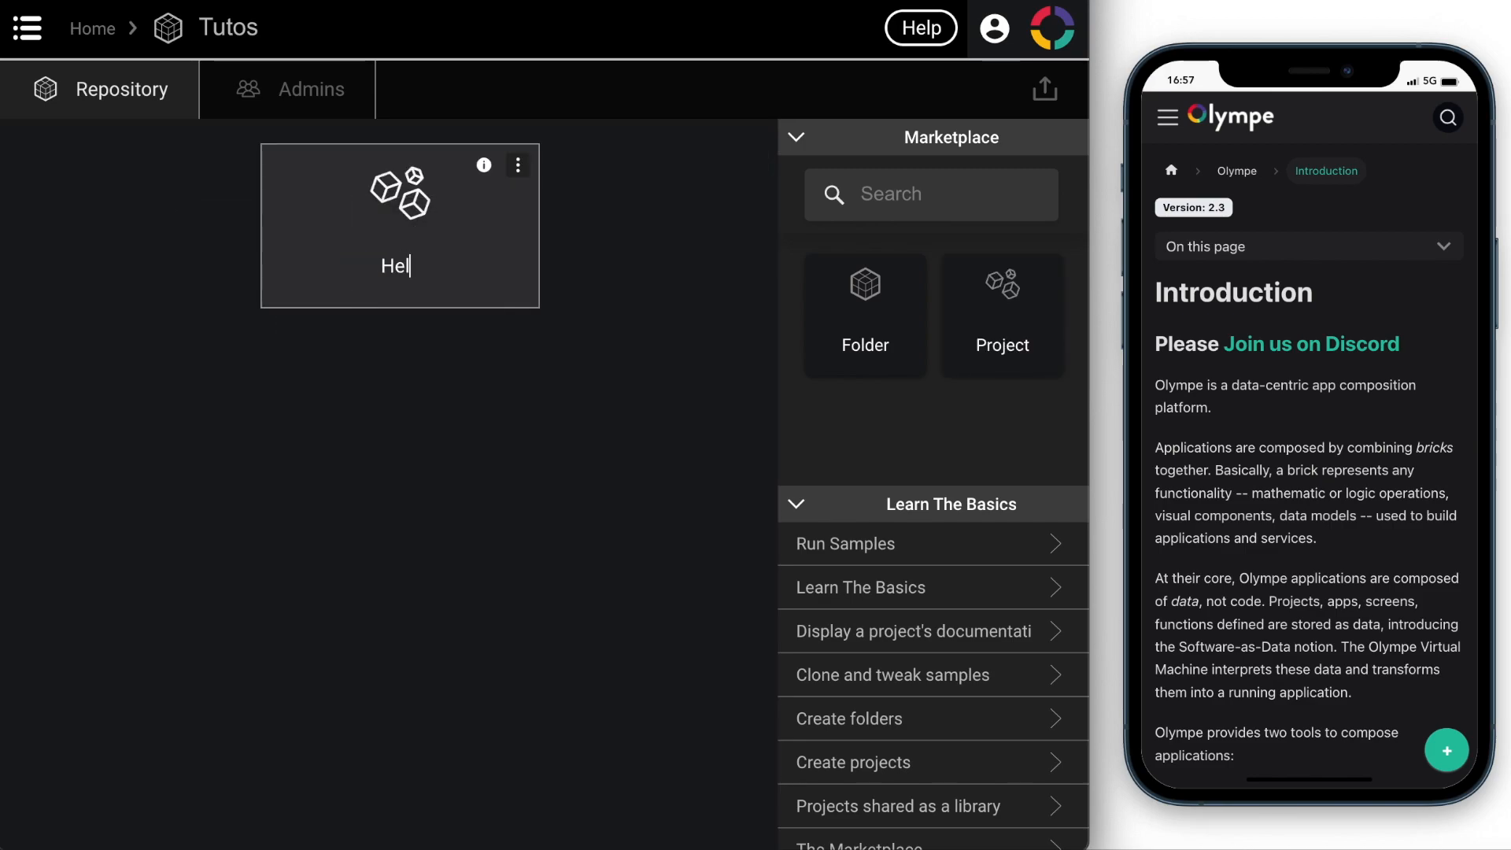
{"action": "type", "text": "lo World"}
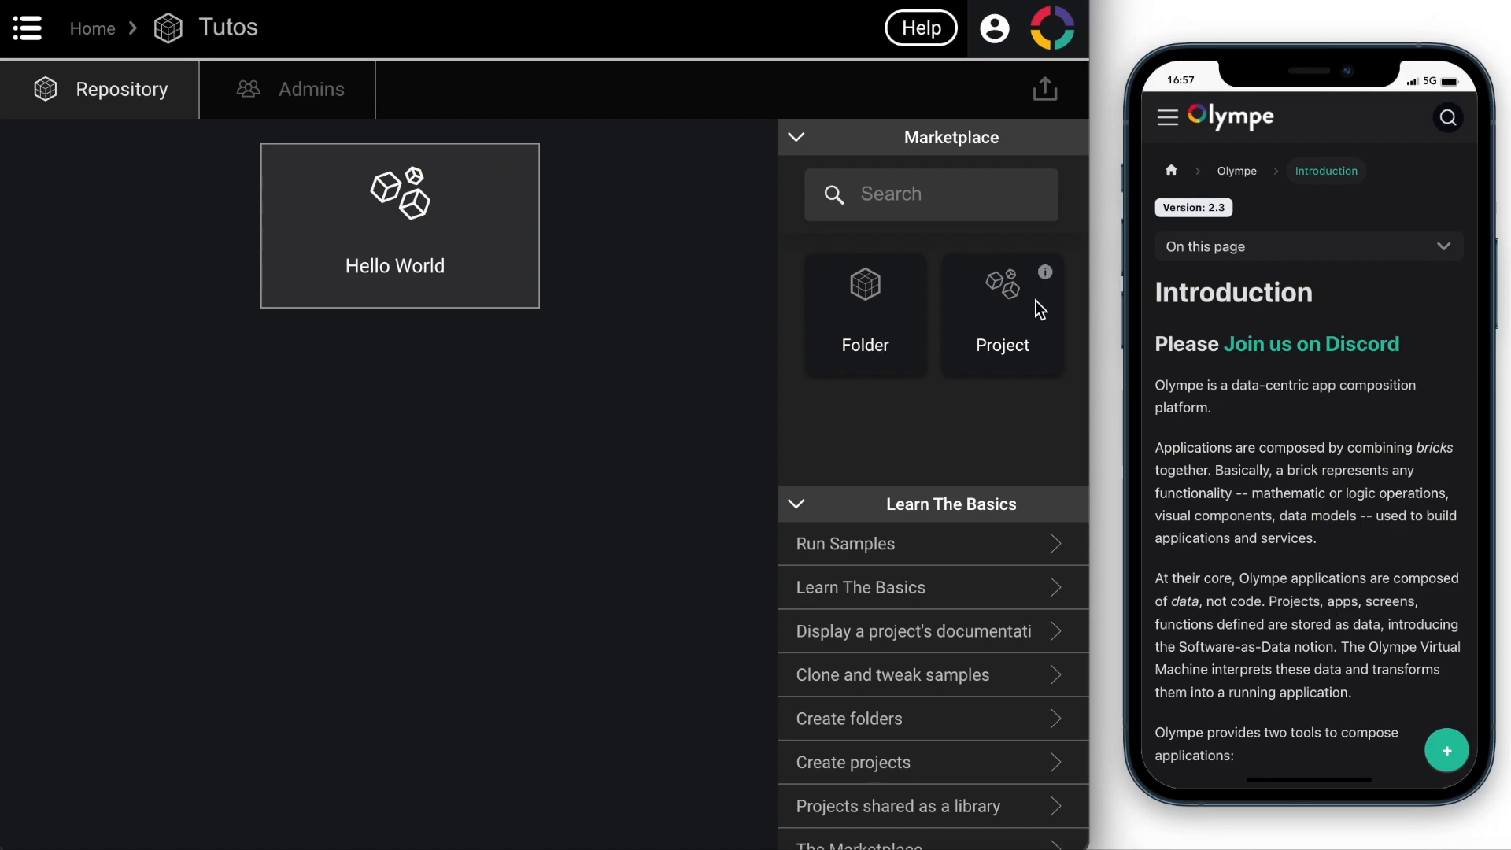
{"action": "left_click", "coordinate": [447, 399]}
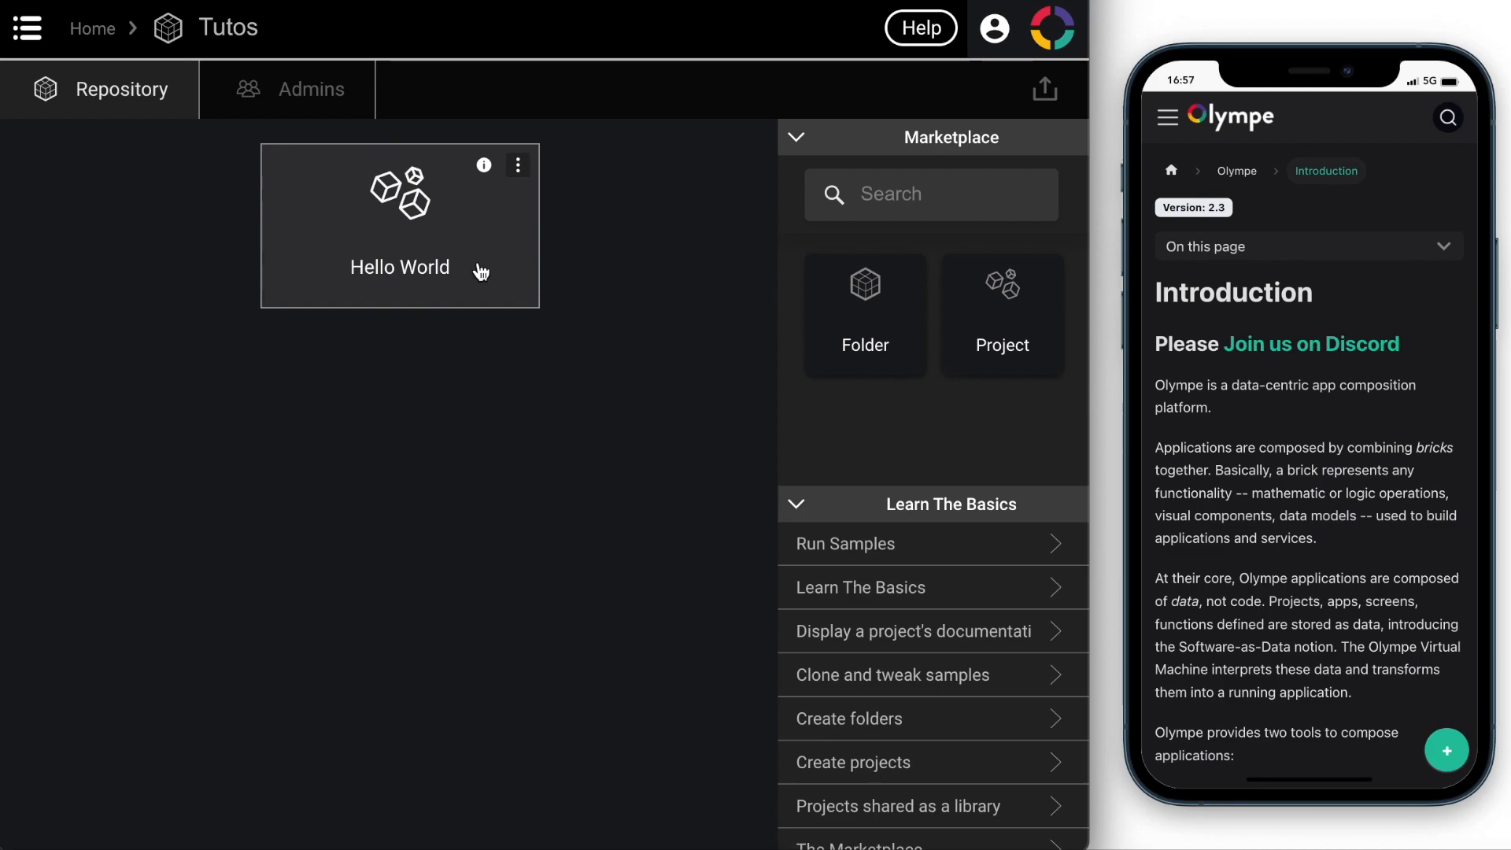
{"action": "left_click", "coordinate": [483, 167]}
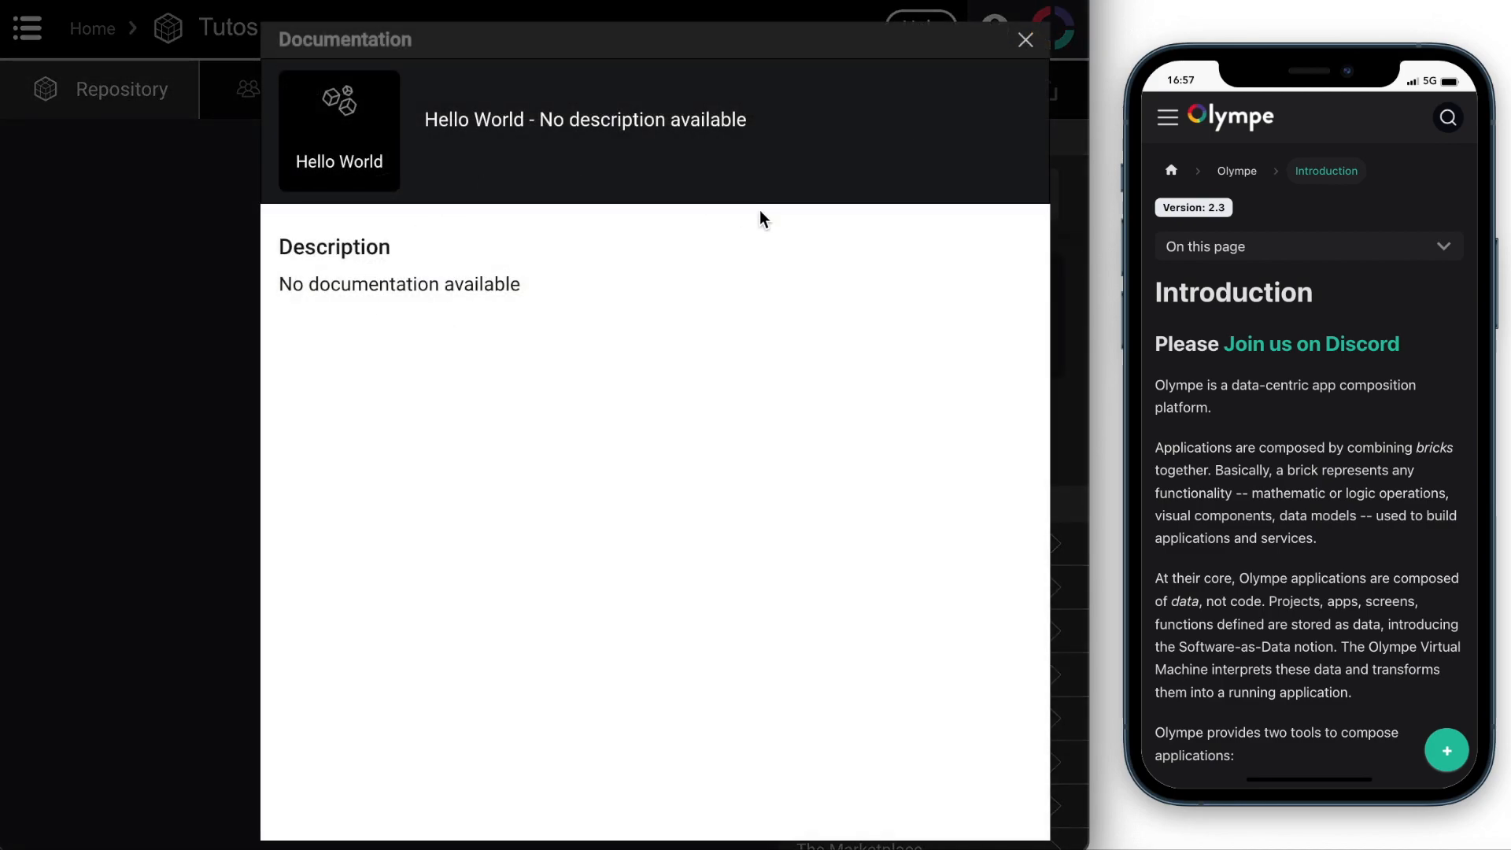
{"action": "left_click", "coordinate": [1026, 43]}
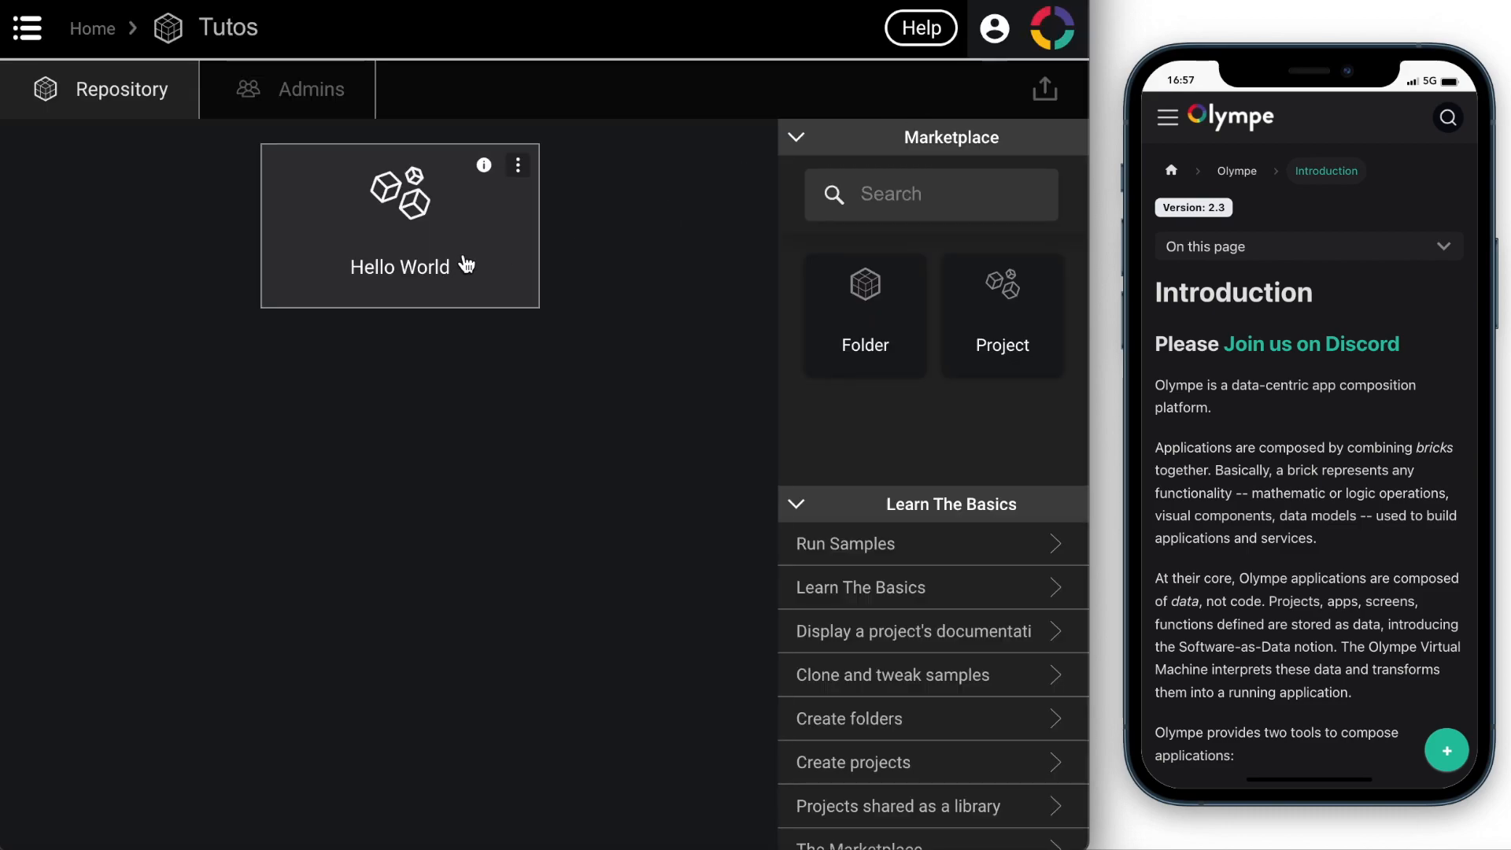
Open the Hello World project's specification and set its summary to "Hello World app summary"
{"action": "left_click", "coordinate": [467, 265]}
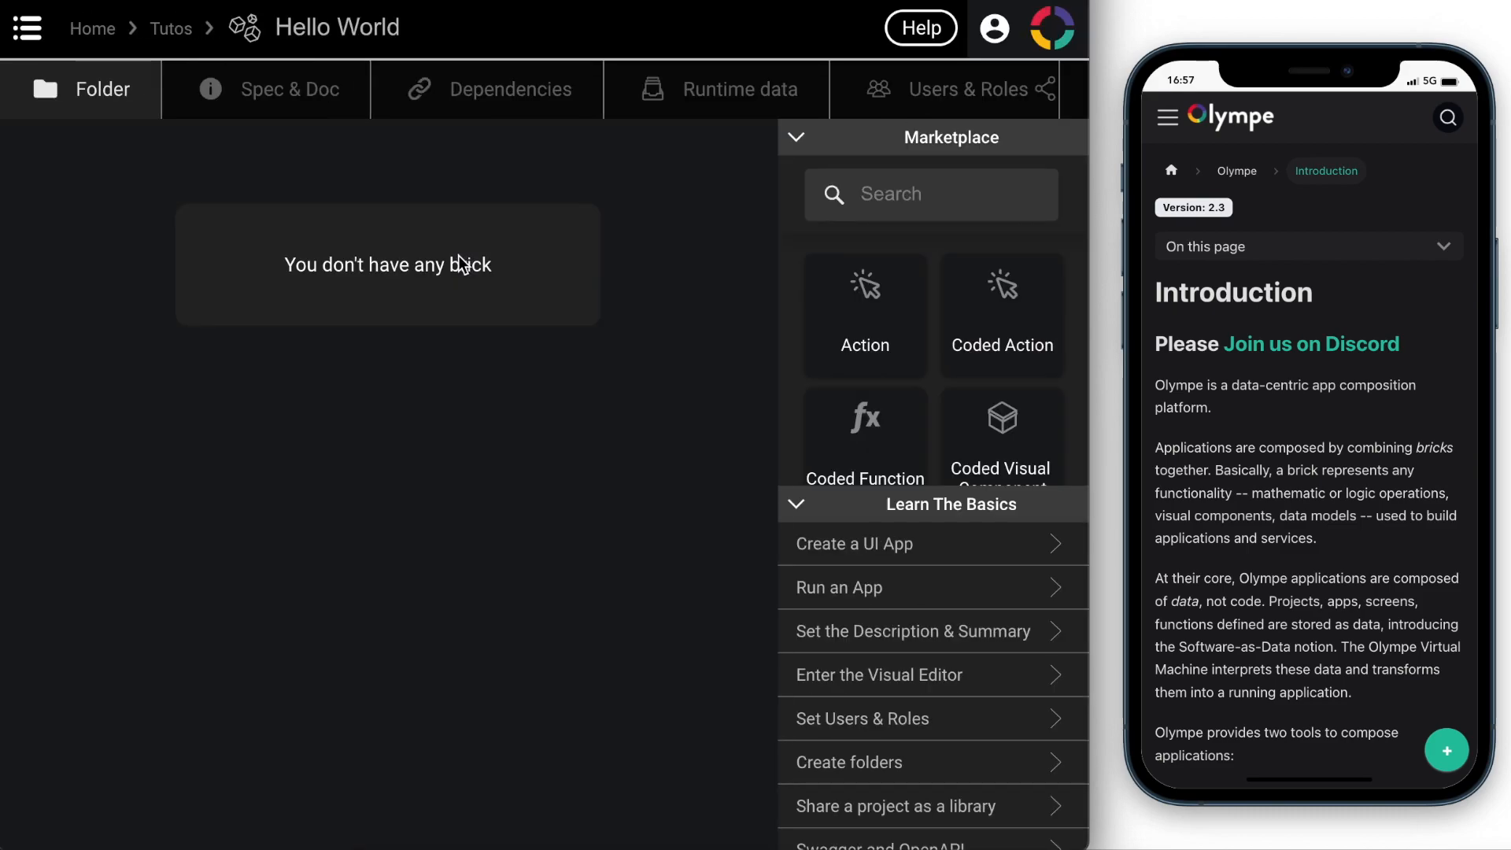
{"action": "left_click", "coordinate": [301, 93]}
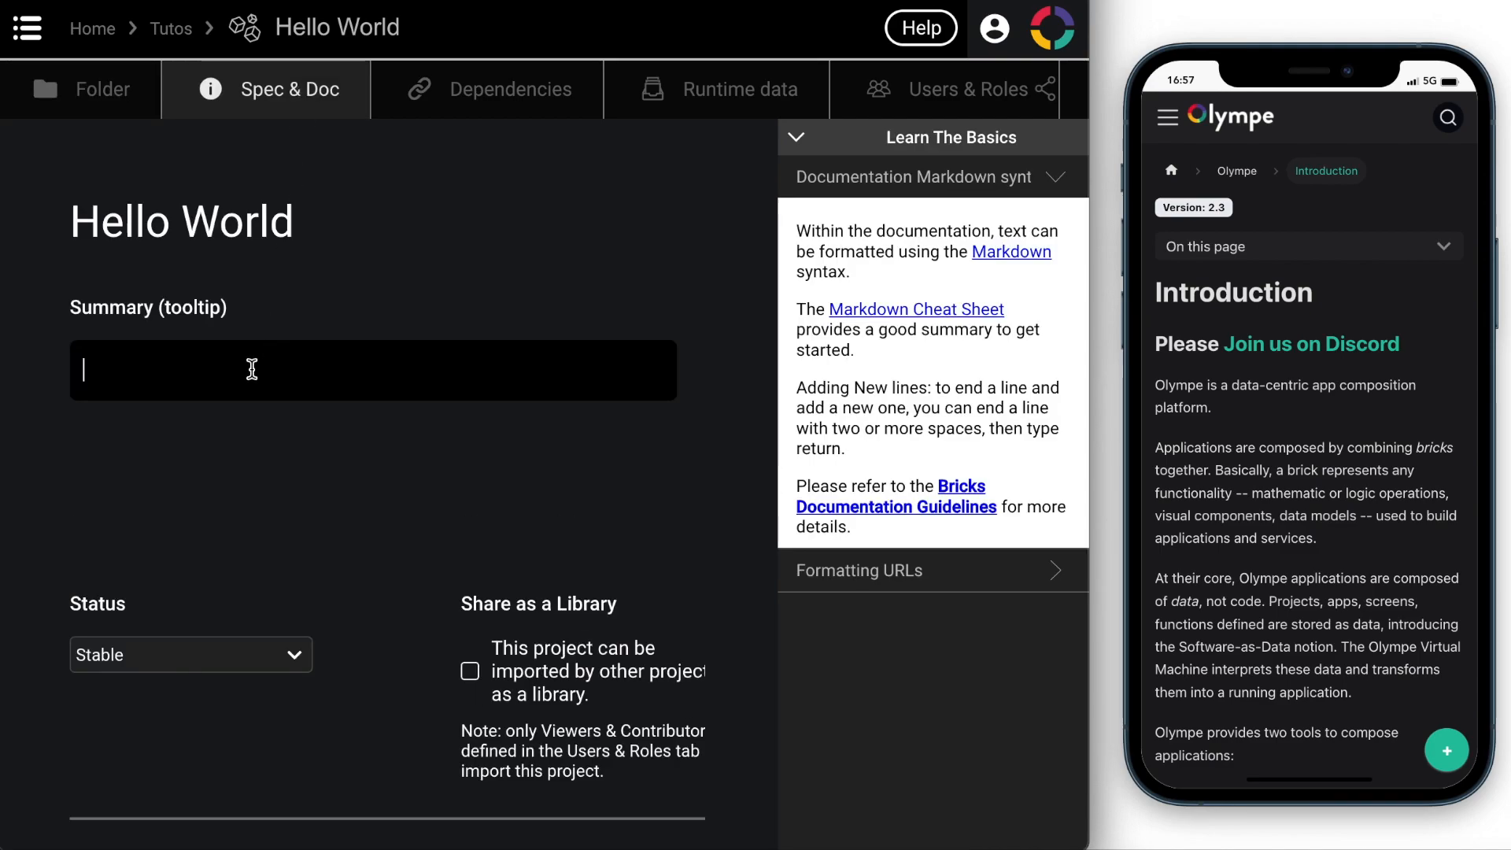
{"action": "type", "text": "Hello World app summary"}
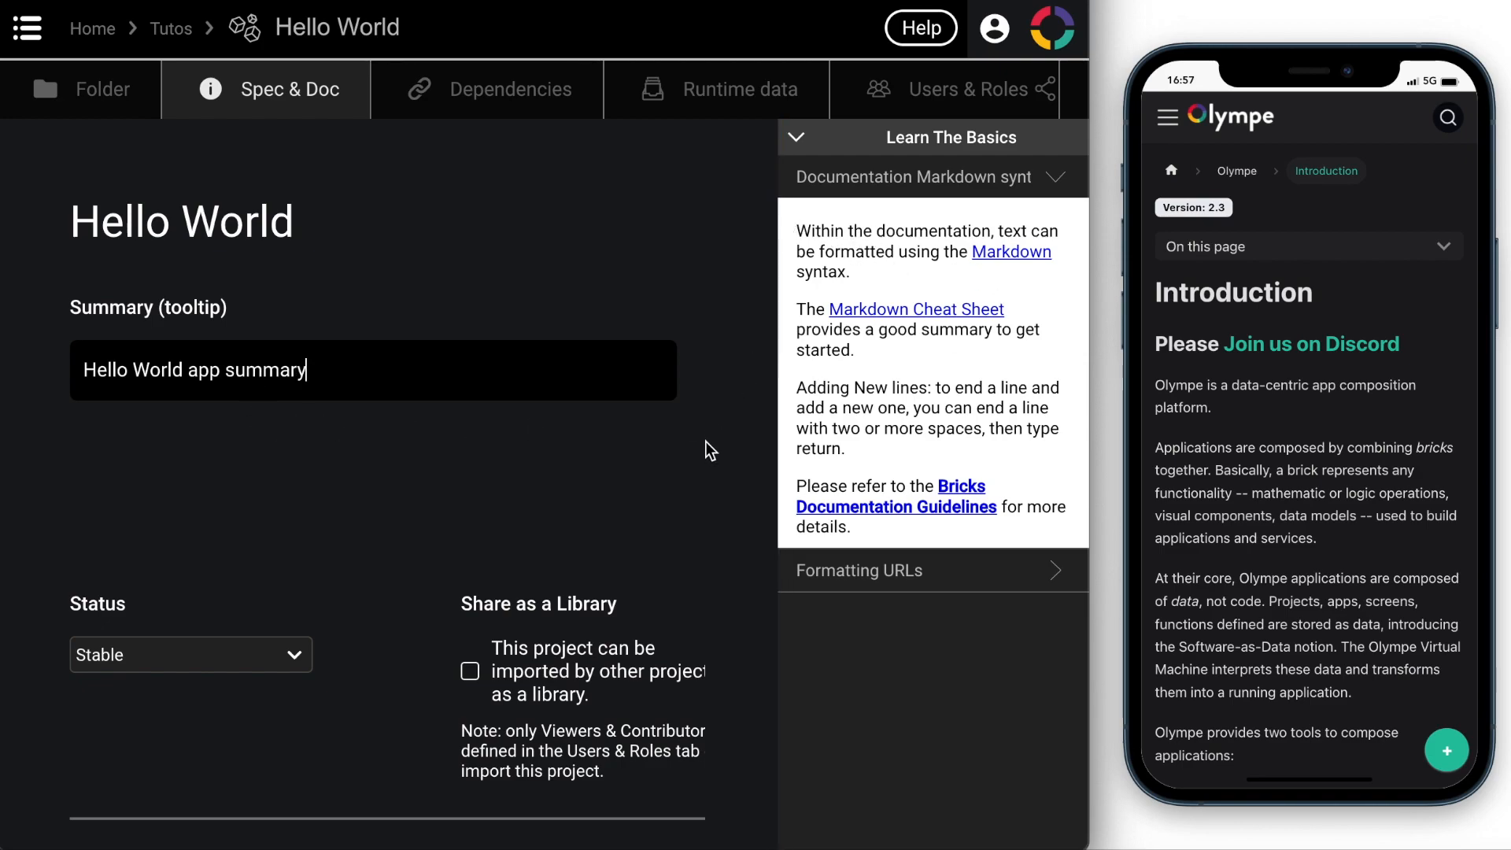
Set the project's description to "Hello World Description, this app does nothing special"
{"action": "scroll", "coordinate": [753, 304], "scroll_direction": "right", "scroll_amount": 3}
{"action": "left_click", "coordinate": [610, 391]}
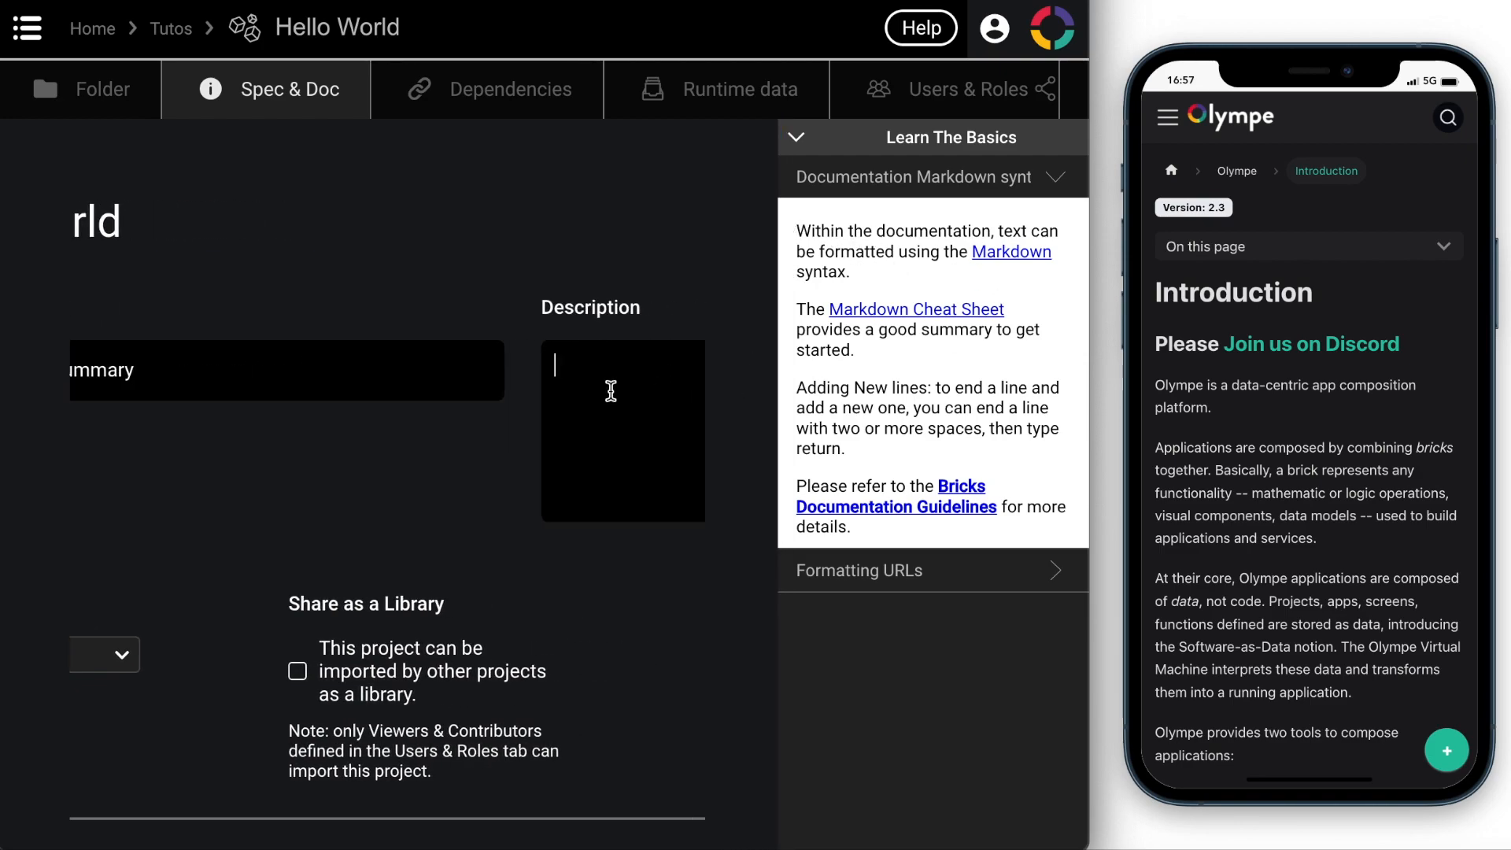
{"action": "type", "text": "Hello World Descr"}
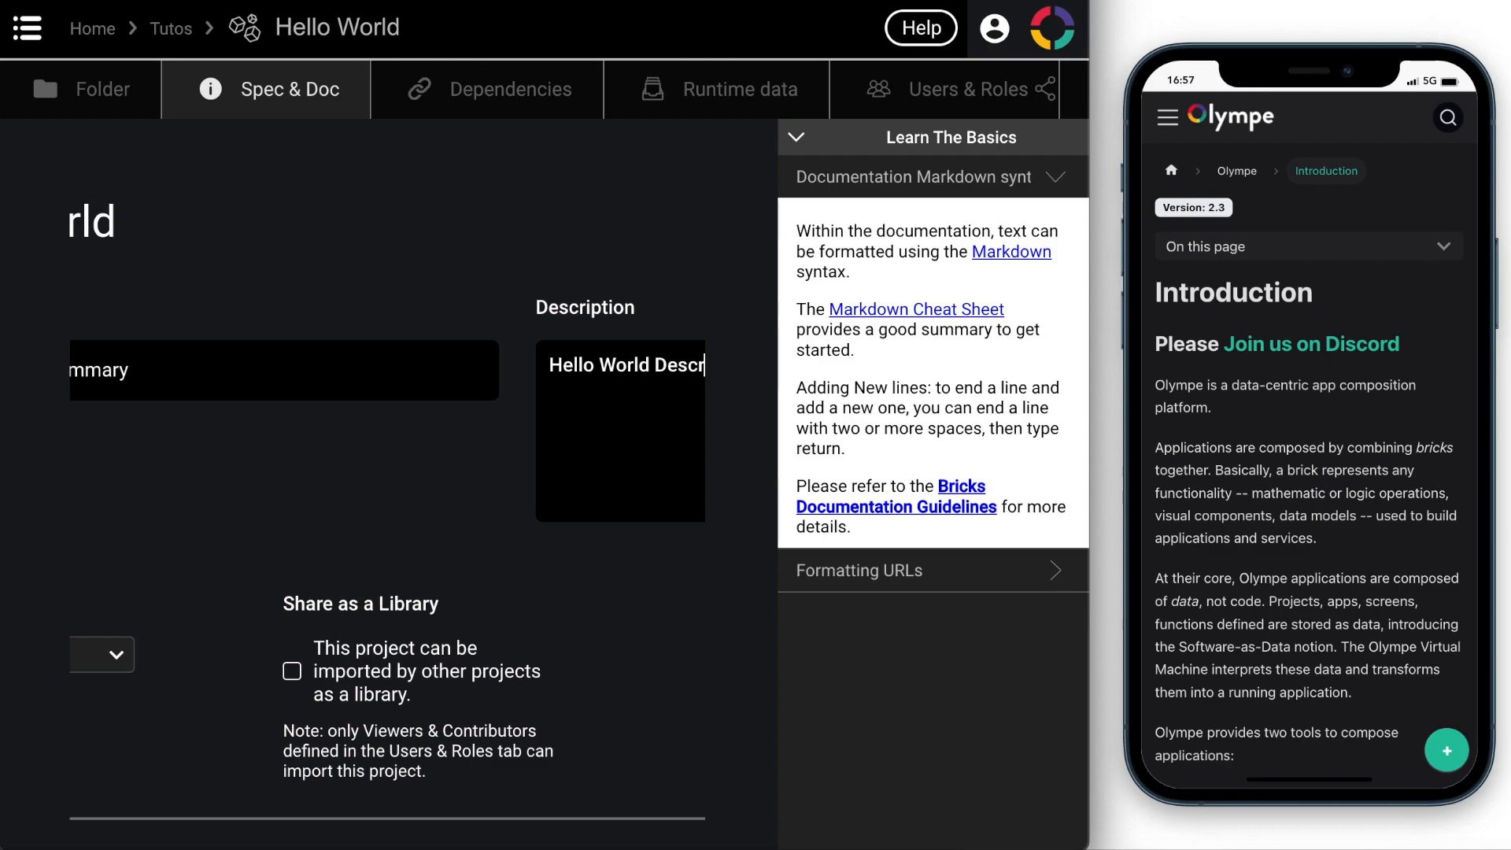
{"action": "type", "text": "iption, th"}
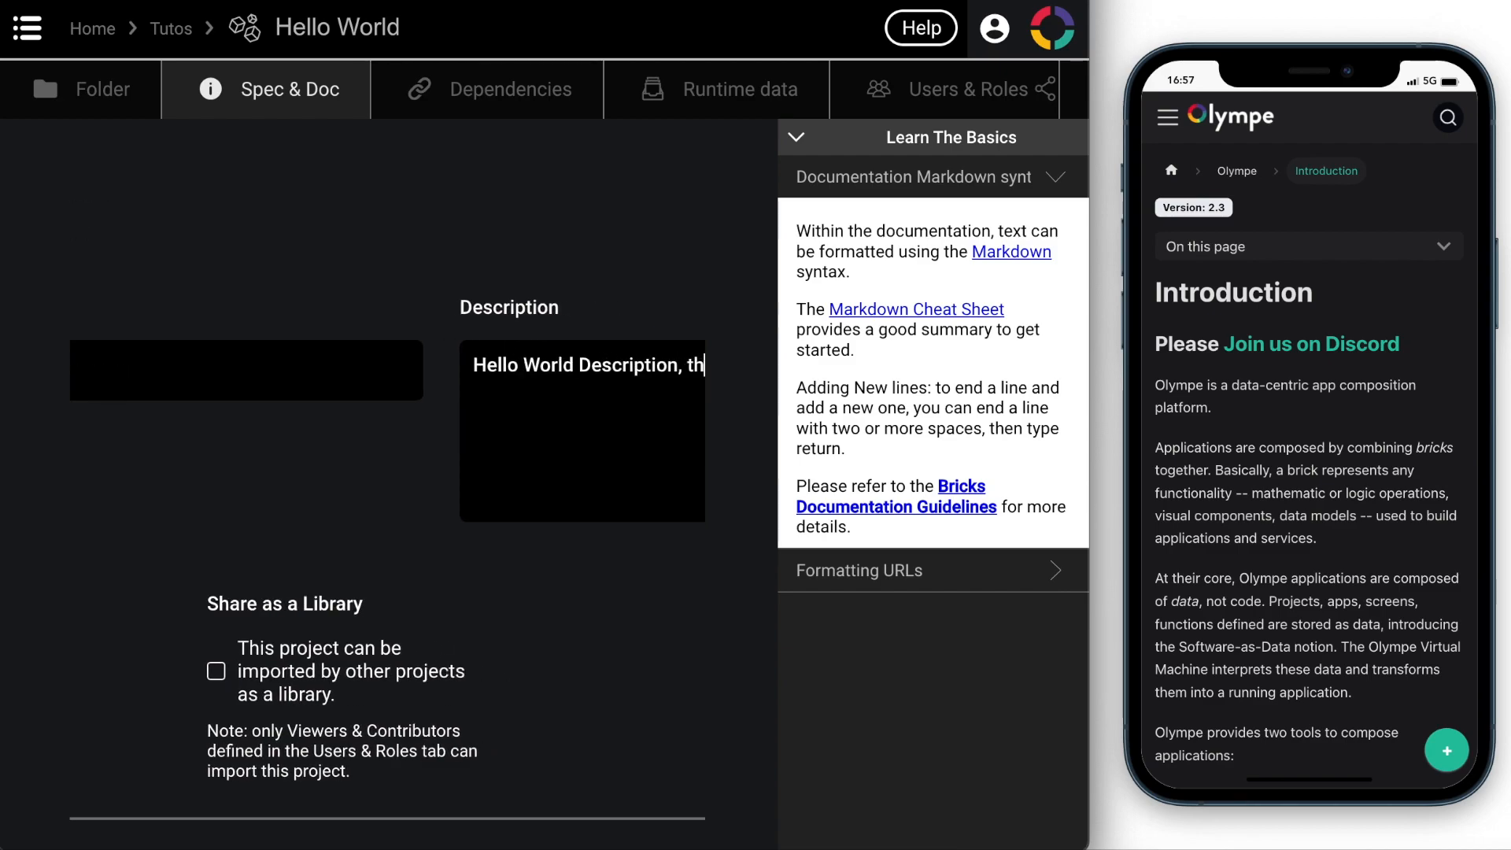
{"action": "type", "text": "is app does "}
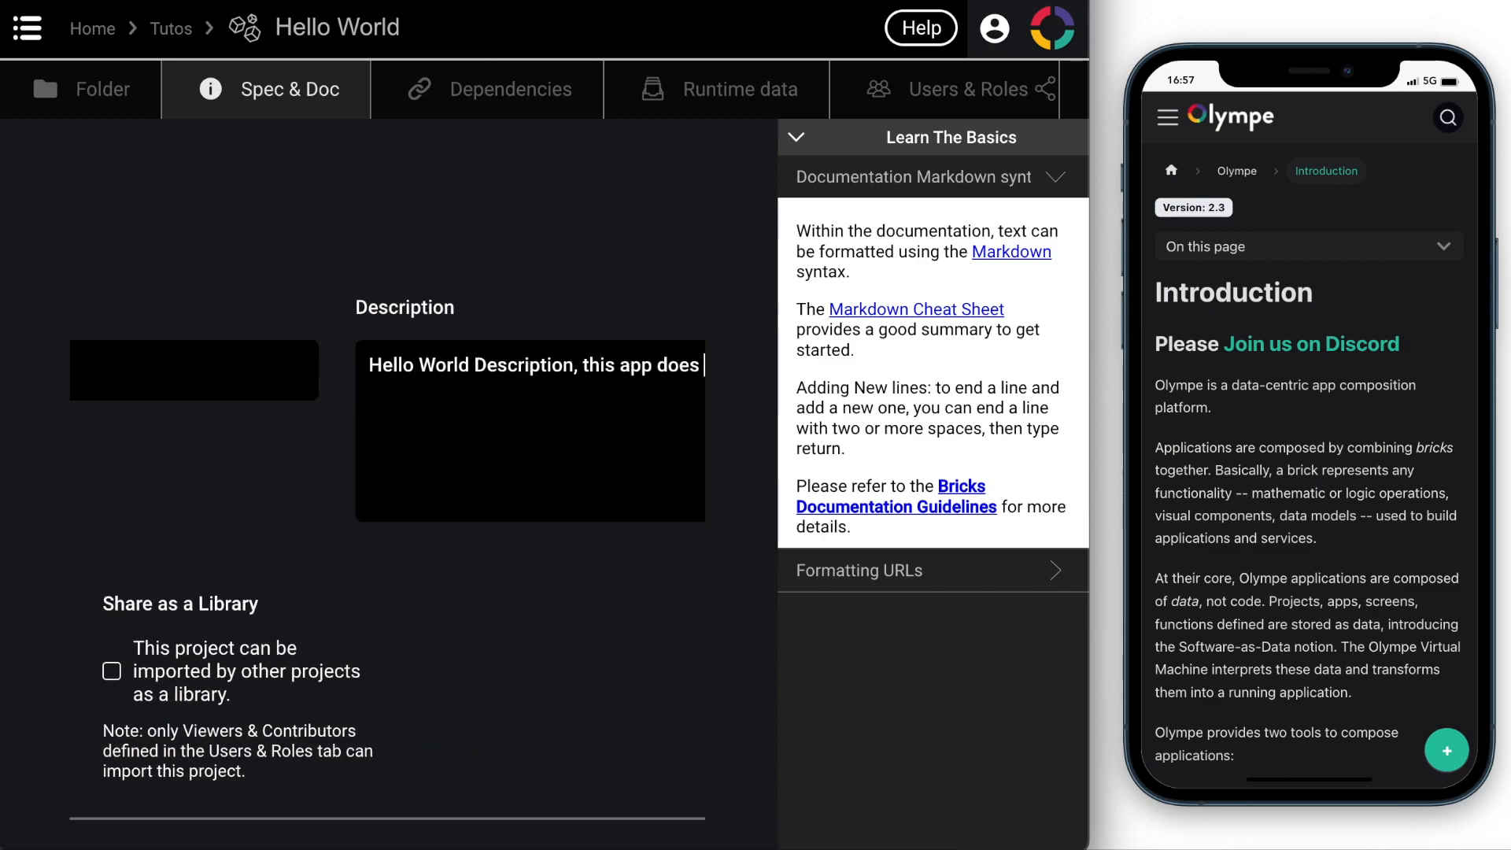
{"action": "type", "text": "nothing special"}
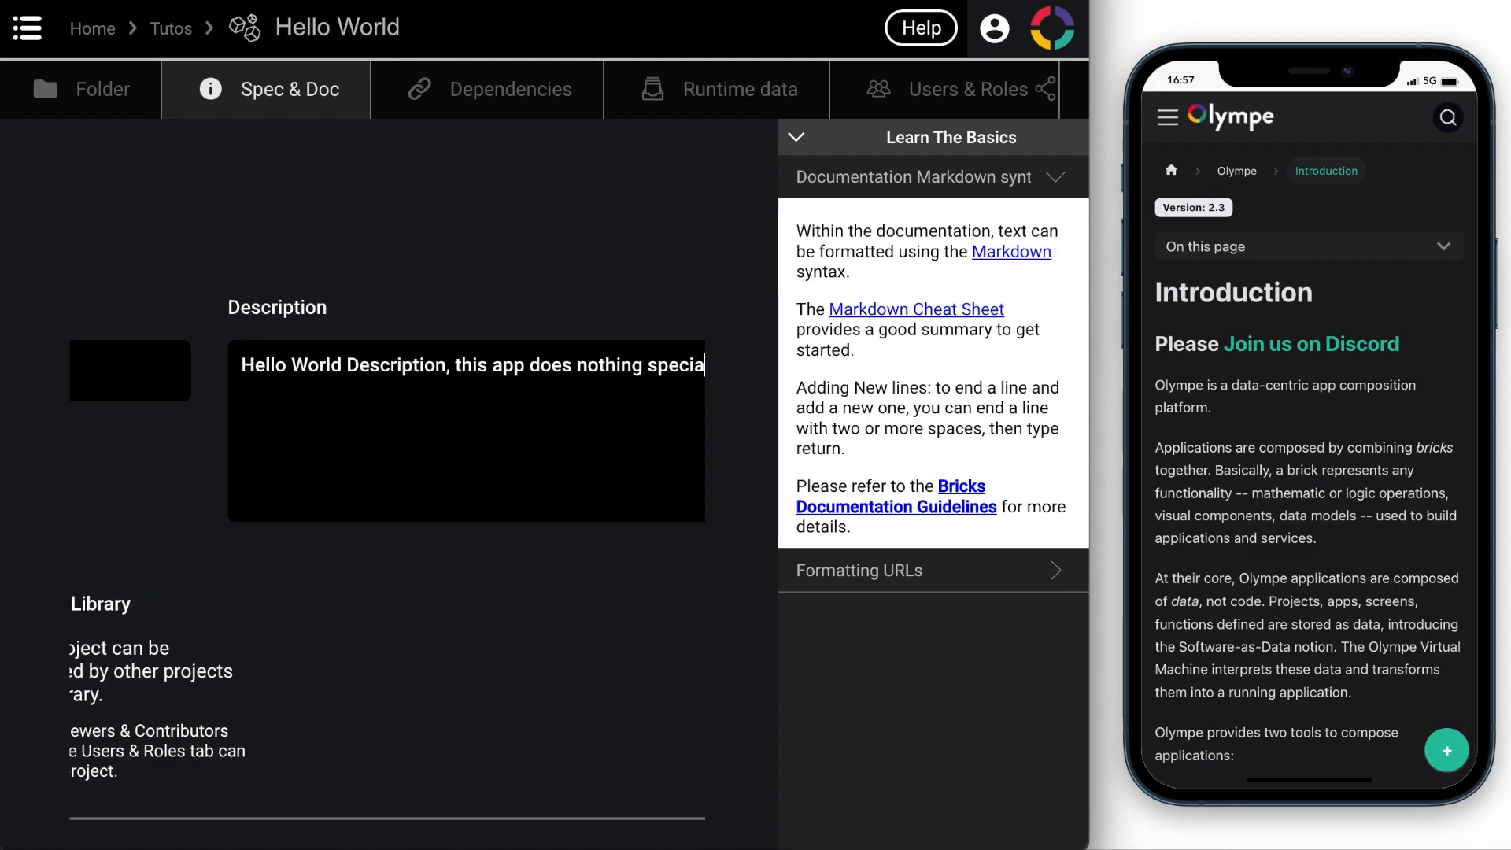
Return to the Tutos folder and review the Hello World project's summary and description in its documentation
{"action": "left_click", "coordinate": [172, 29]}
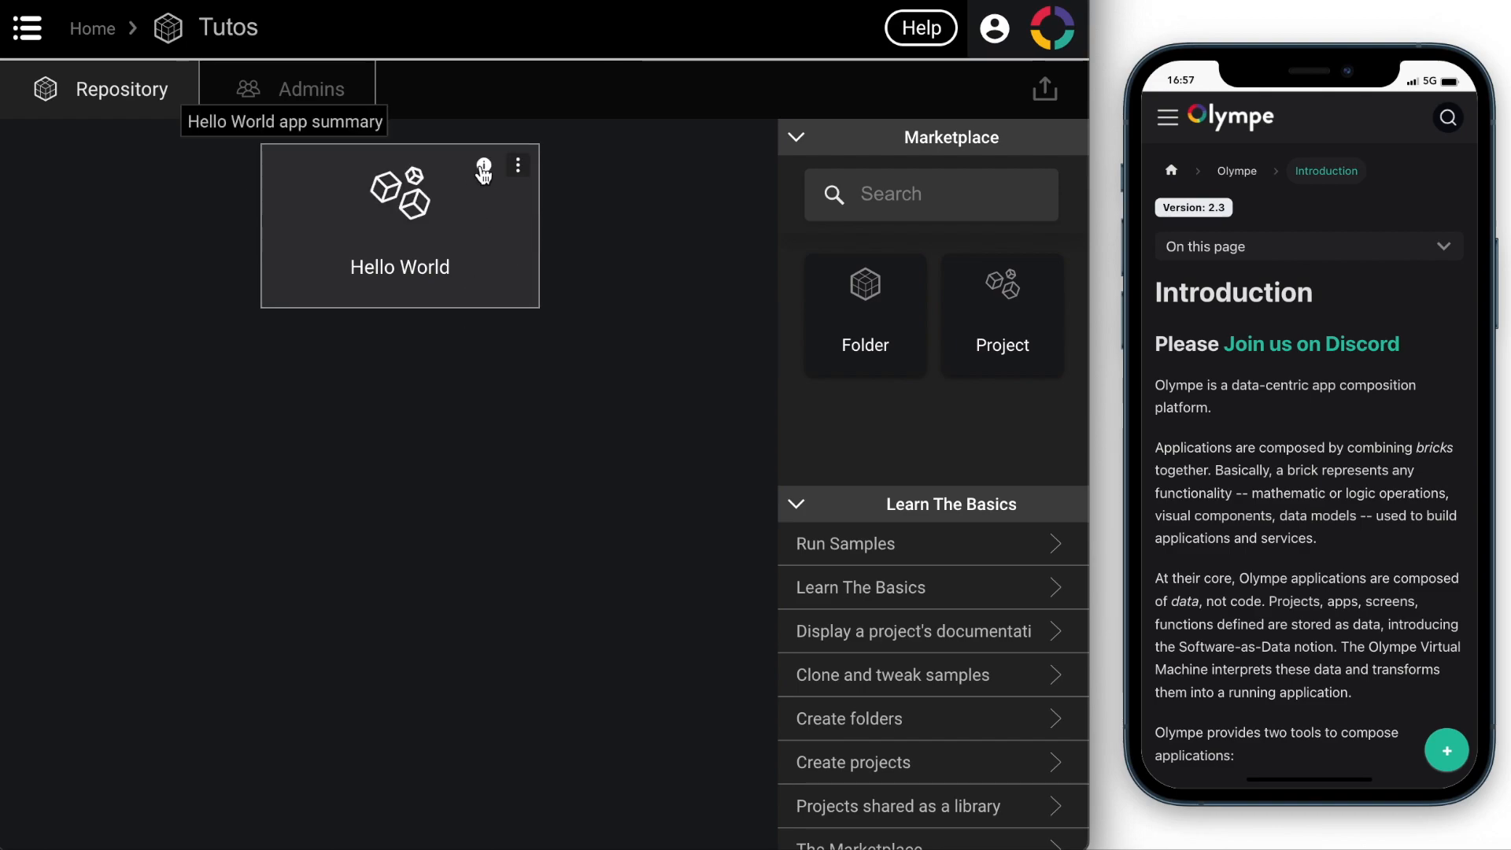
{"action": "left_click", "coordinate": [483, 168]}
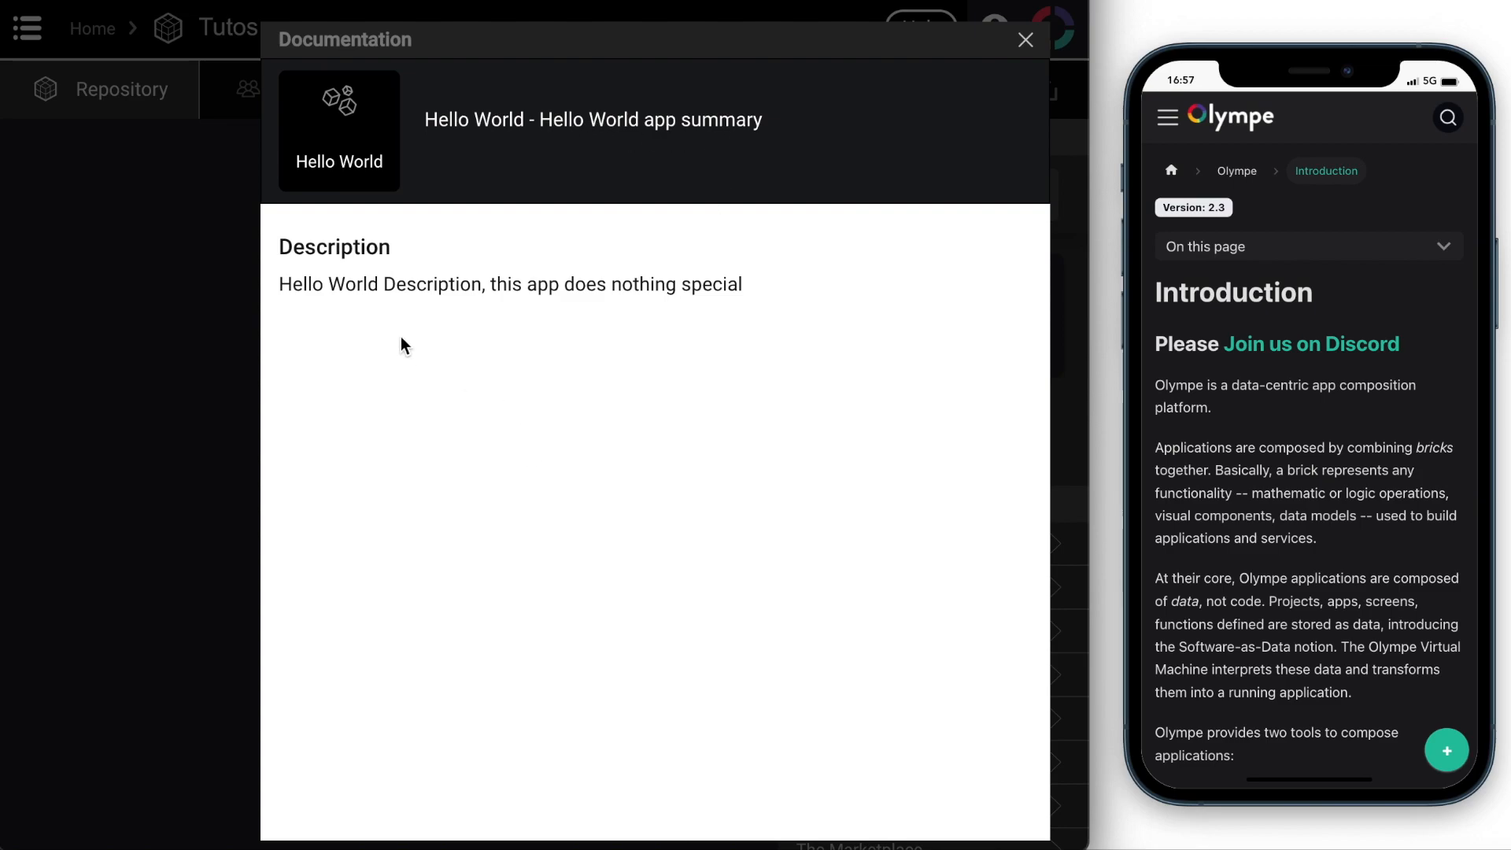
{"action": "left_click", "coordinate": [1023, 40]}
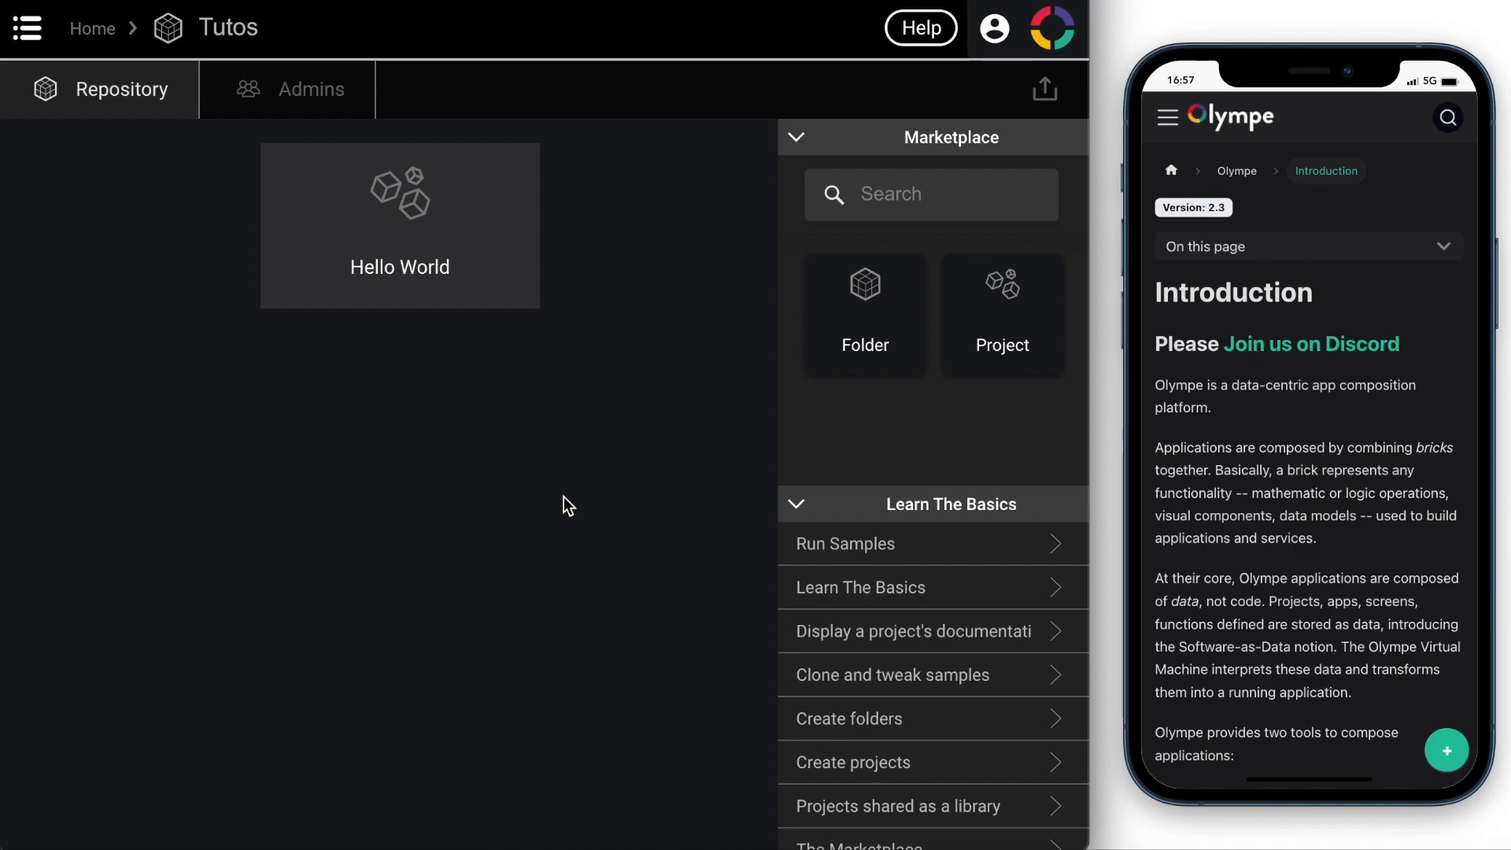
{"action": "mouse_move", "coordinate": [518, 187]}
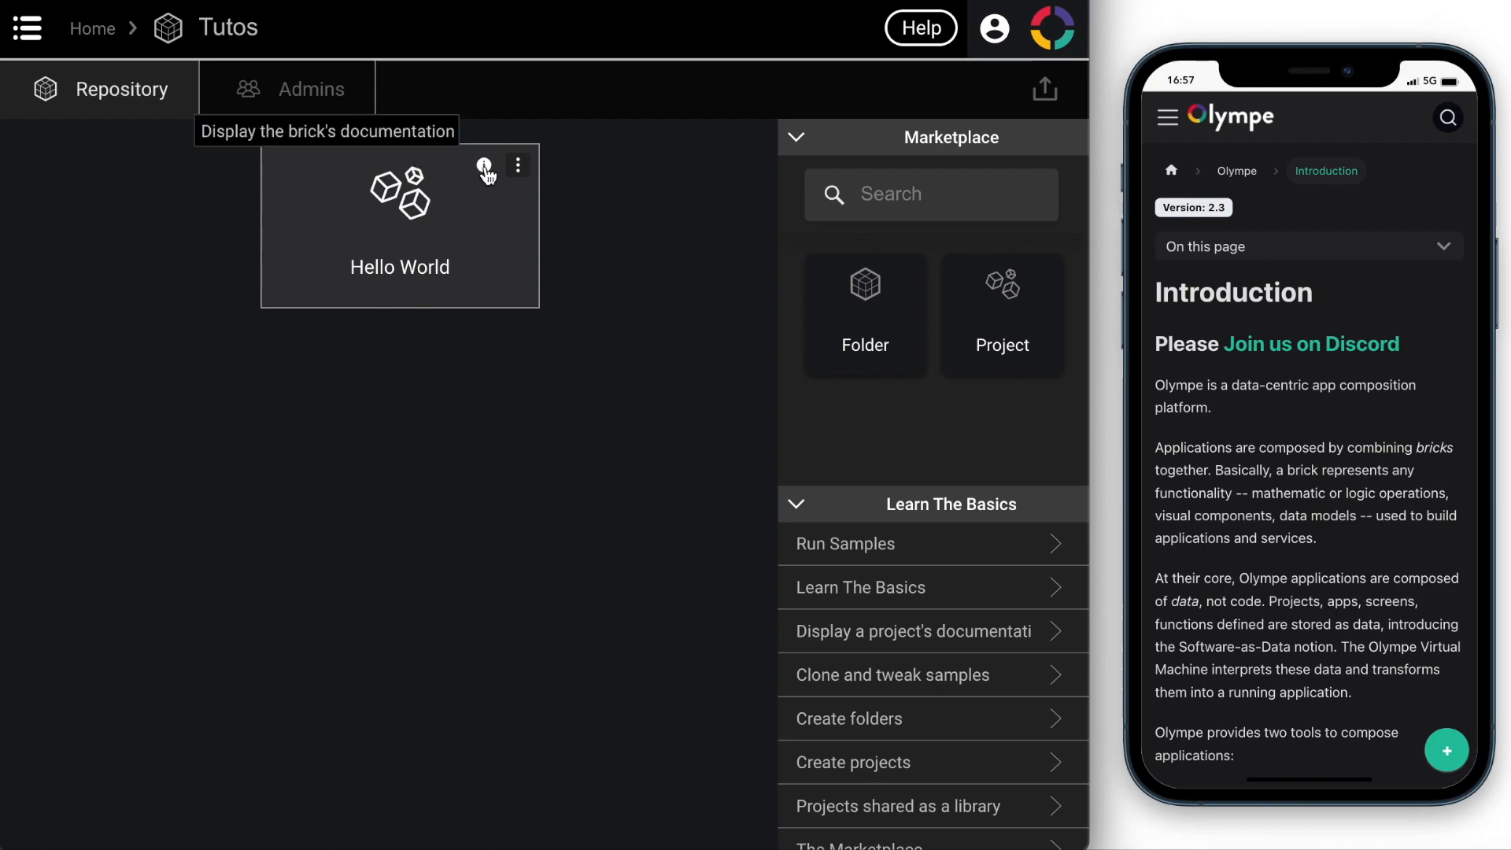
Add a UI App named "Hello World" inside the Hello World project
{"action": "double_click", "coordinate": [508, 273]}
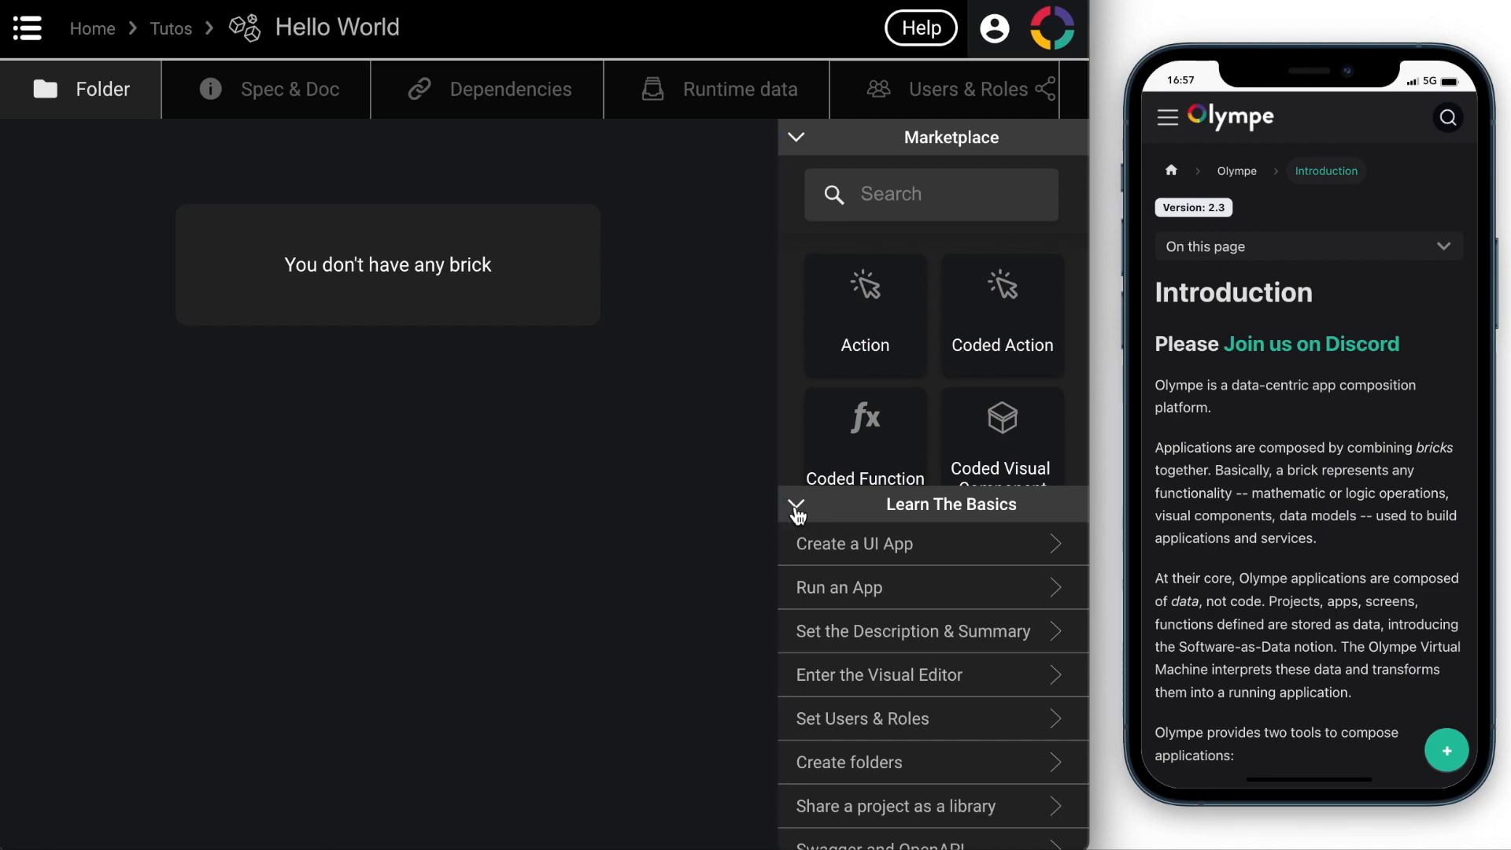
{"action": "left_click", "coordinate": [796, 507]}
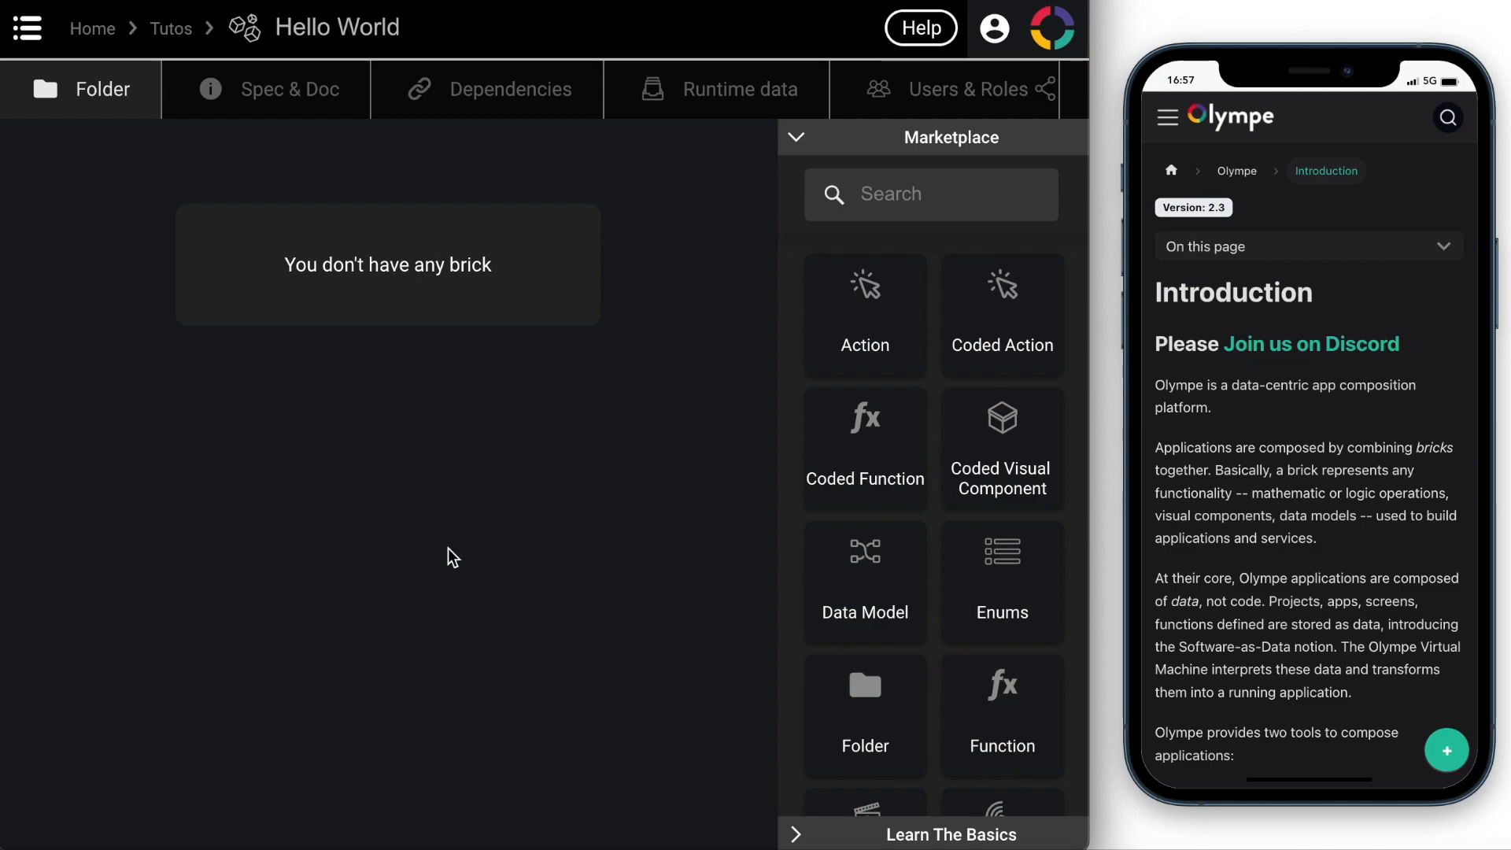
{"action": "mouse_move", "coordinate": [910, 449]}
{"action": "scroll", "coordinate": [873, 529], "scroll_direction": "down", "scroll_amount": 8}
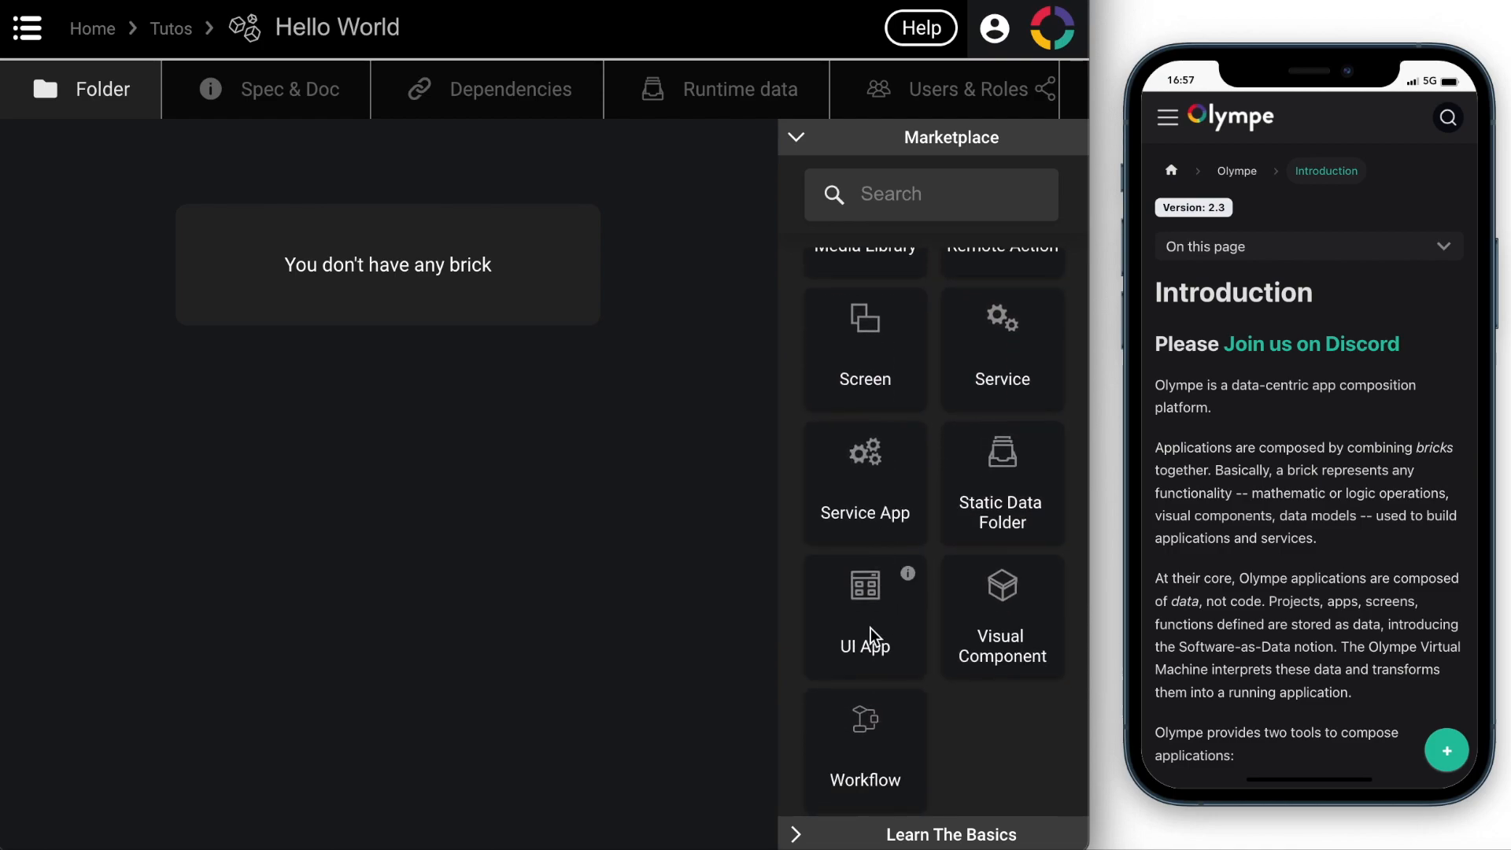
{"action": "mouse_move", "coordinate": [875, 632]}
{"action": "left_click_drag", "start_coordinate": [878, 598], "coordinate": [327, 385]}
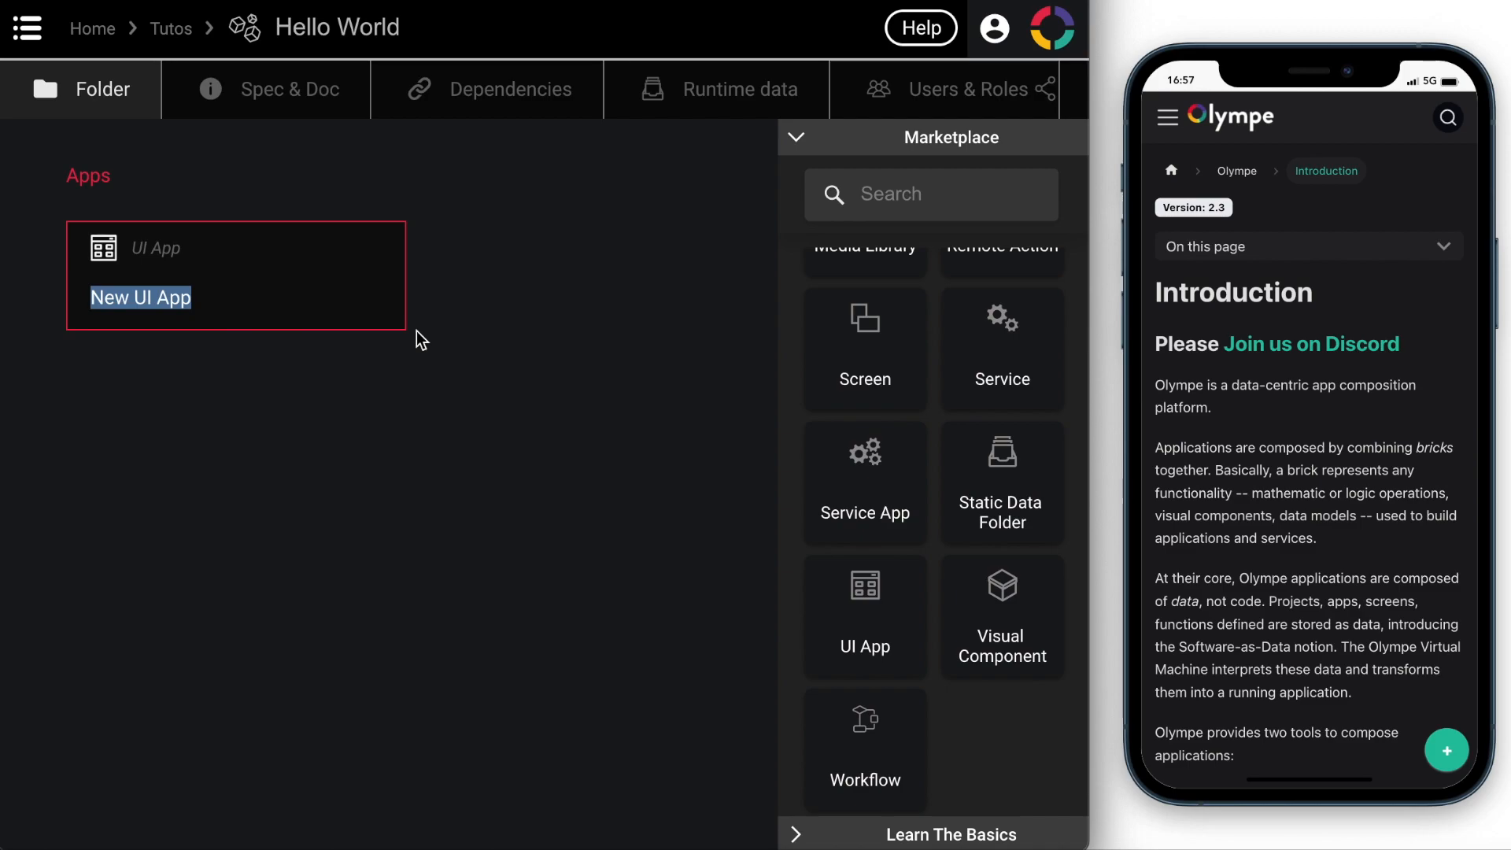
{"action": "type", "text": "Hel"}
{"action": "key", "text": "BackSpace"}
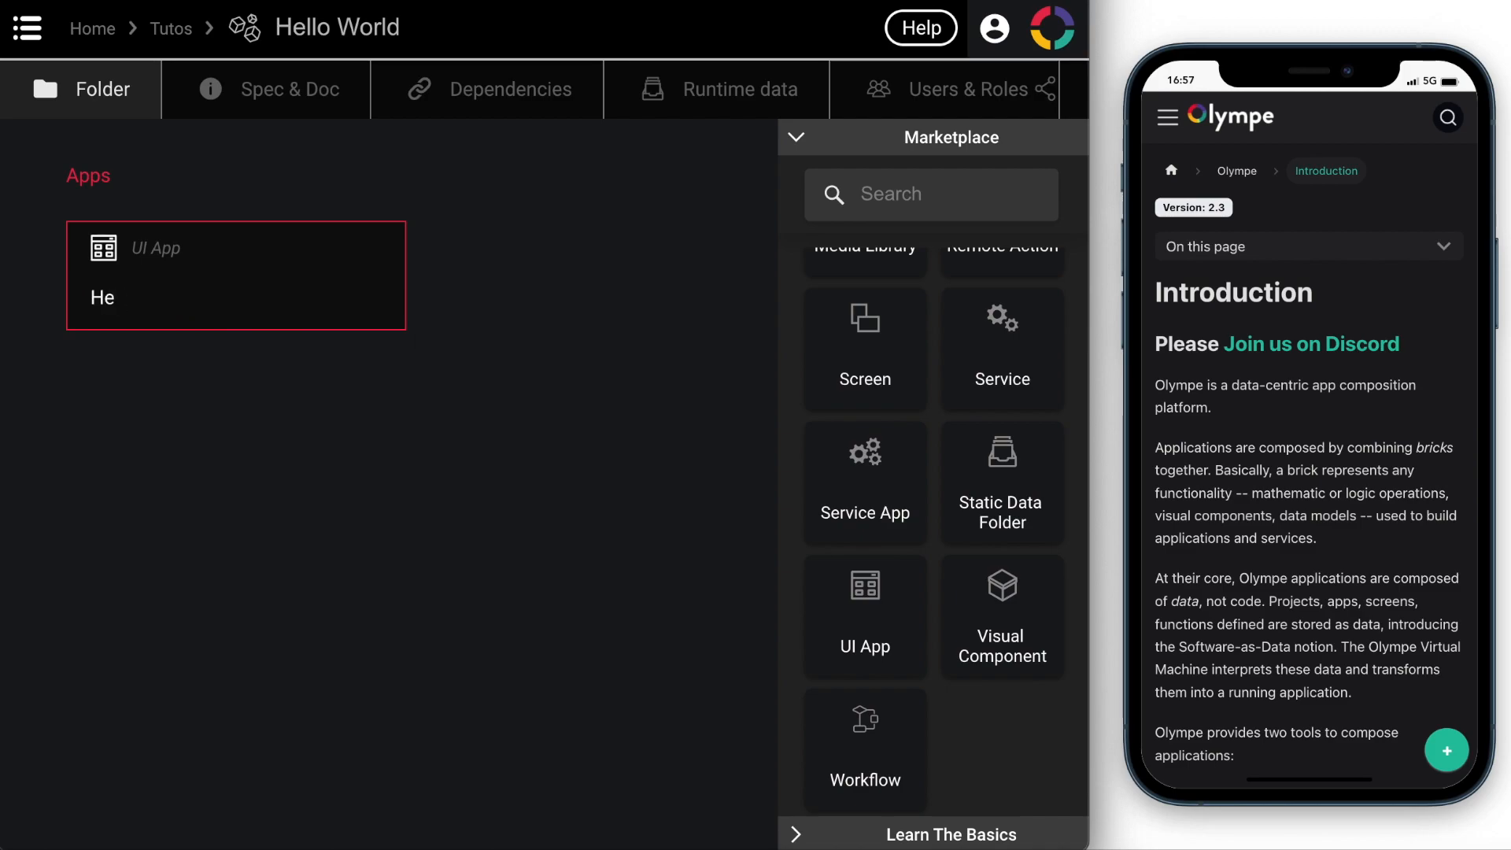
{"action": "type", "text": "llo World app"}
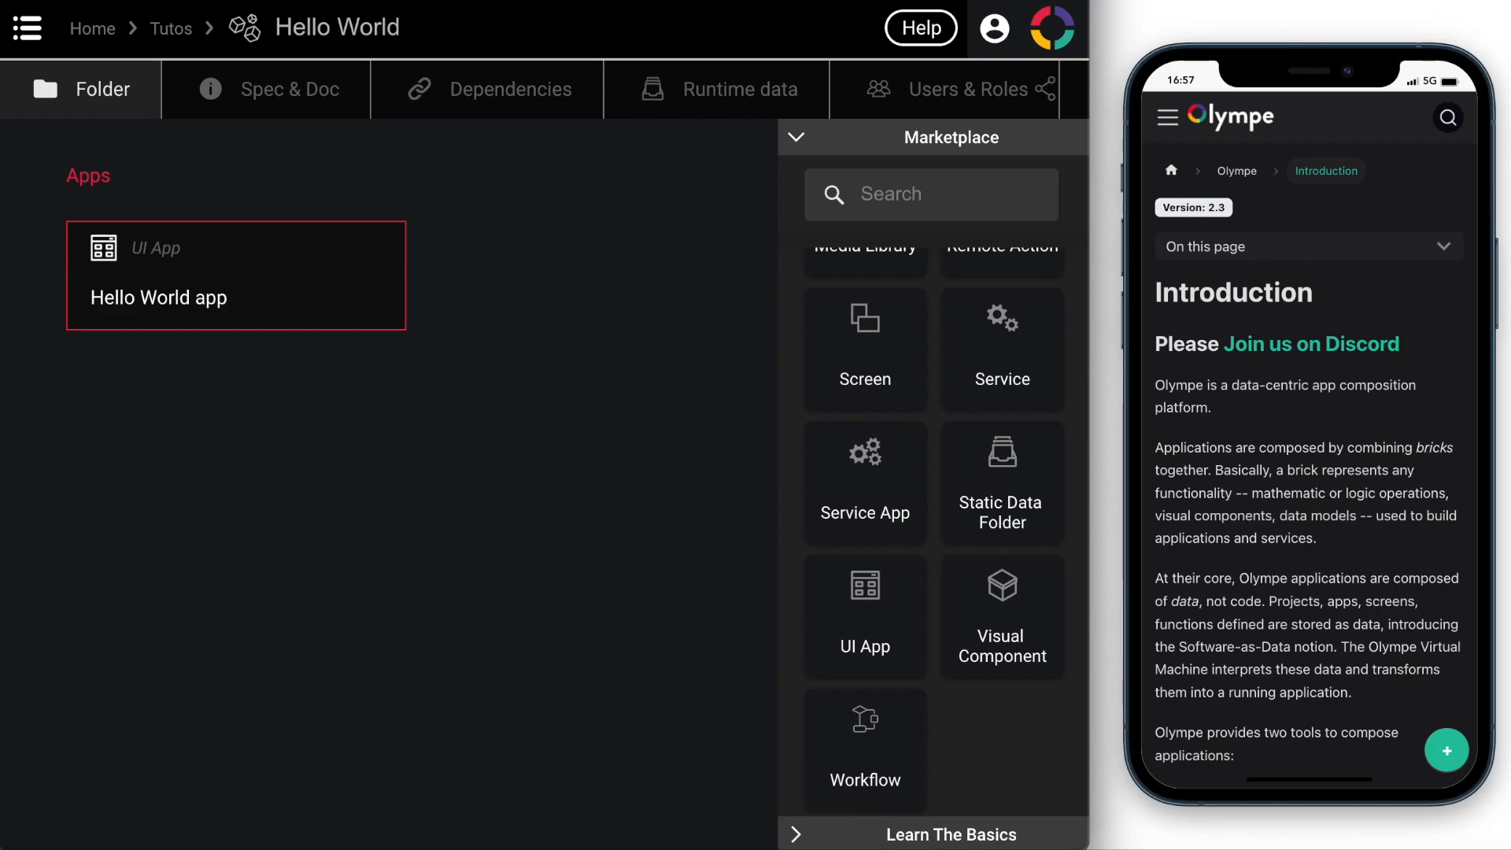
{"action": "key", "text": "BackSpace"}
{"action": "key", "text": "BackSpace"}
{"action": "key", "text": "BackSpace"}
{"action": "key", "text": "BackSpace"}
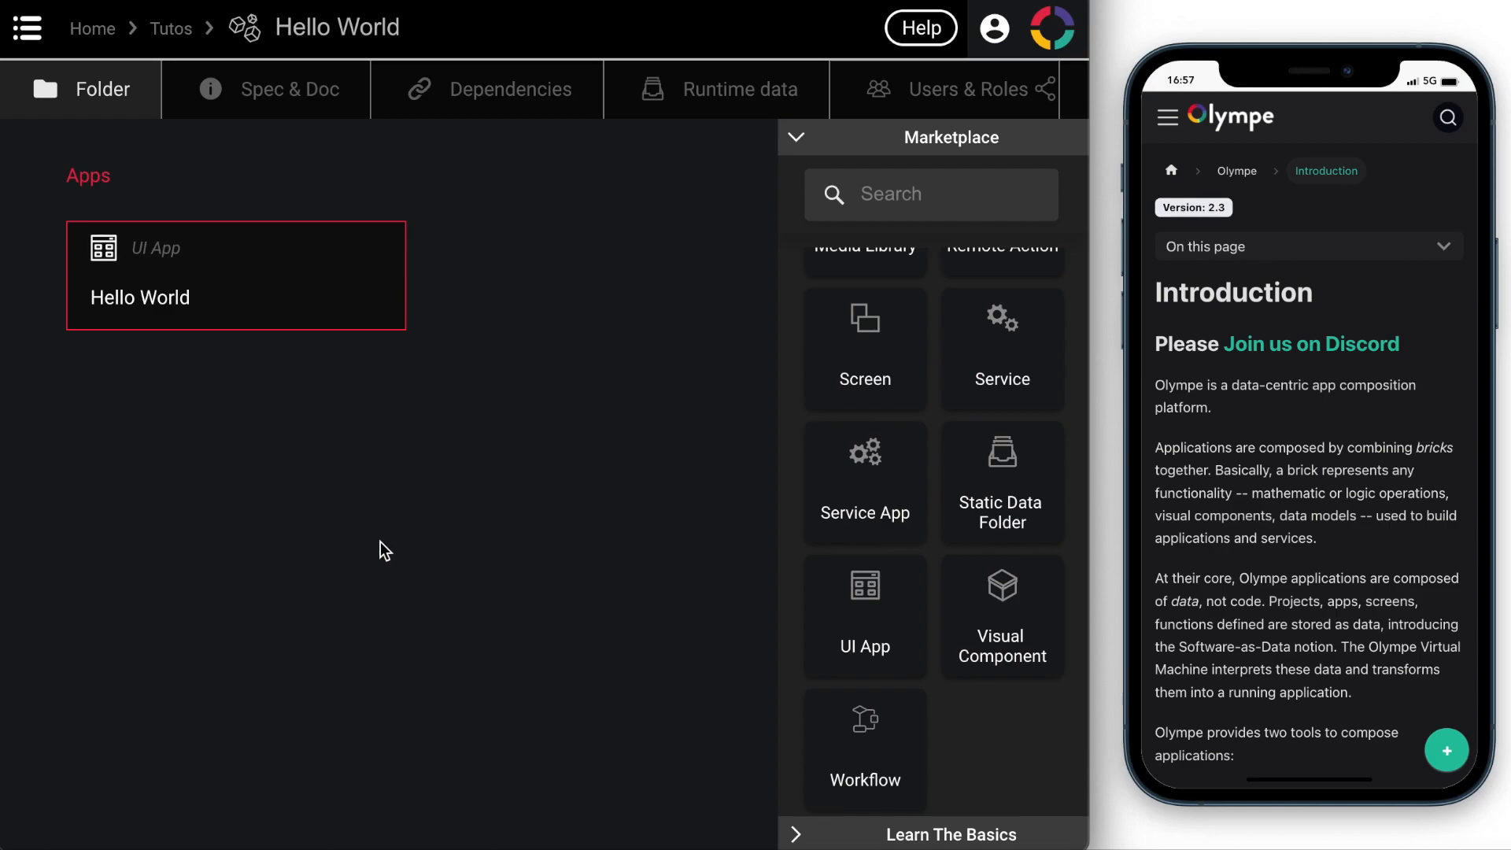
{"action": "key", "text": "Return"}
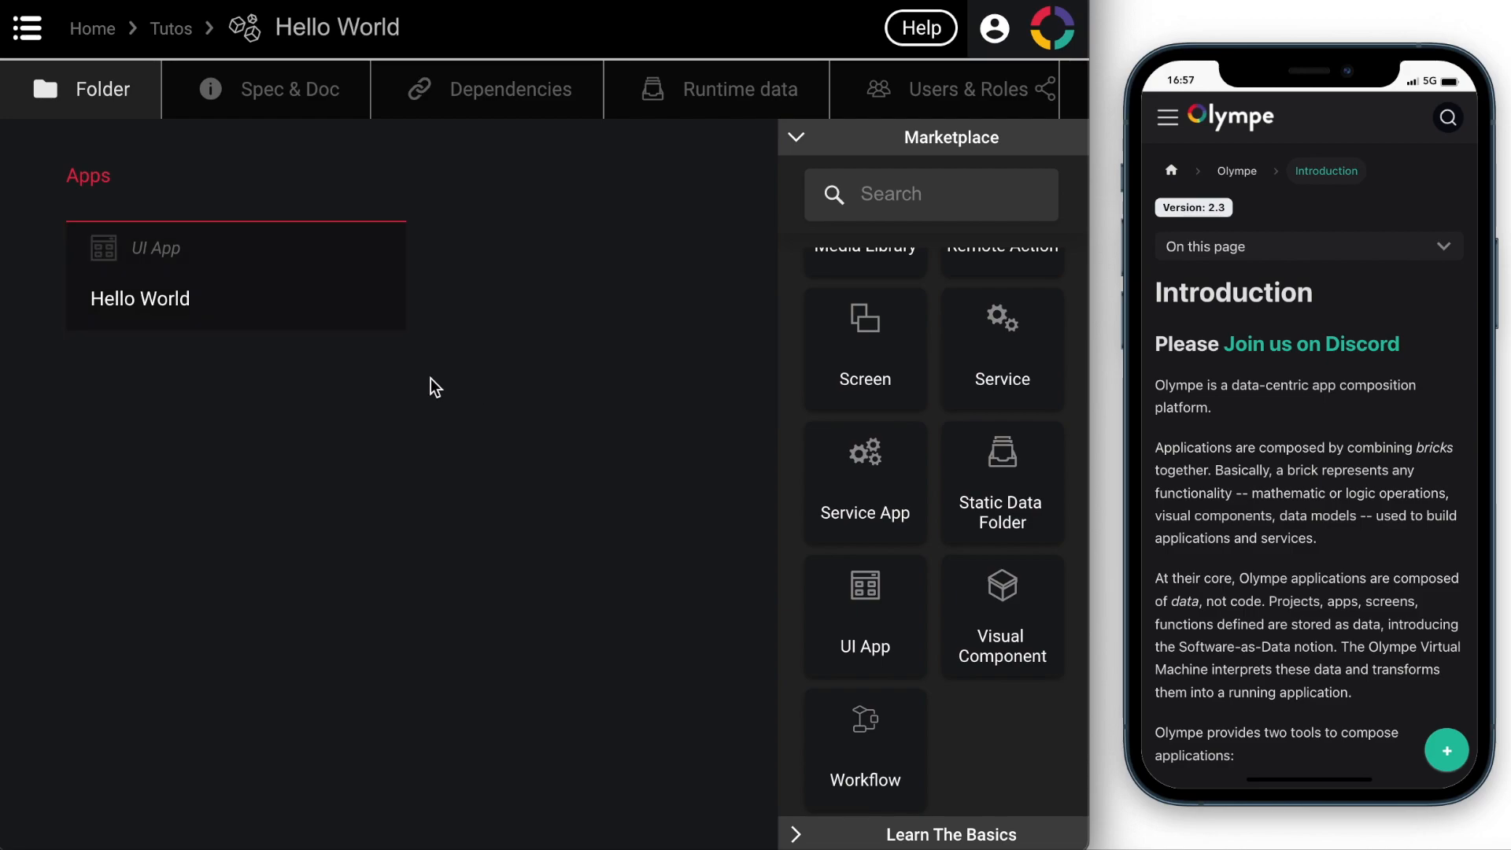
Display the QR code for running the Hello World app on a phone, and close it
{"action": "mouse_move", "coordinate": [378, 302]}
{"action": "left_click", "coordinate": [384, 252]}
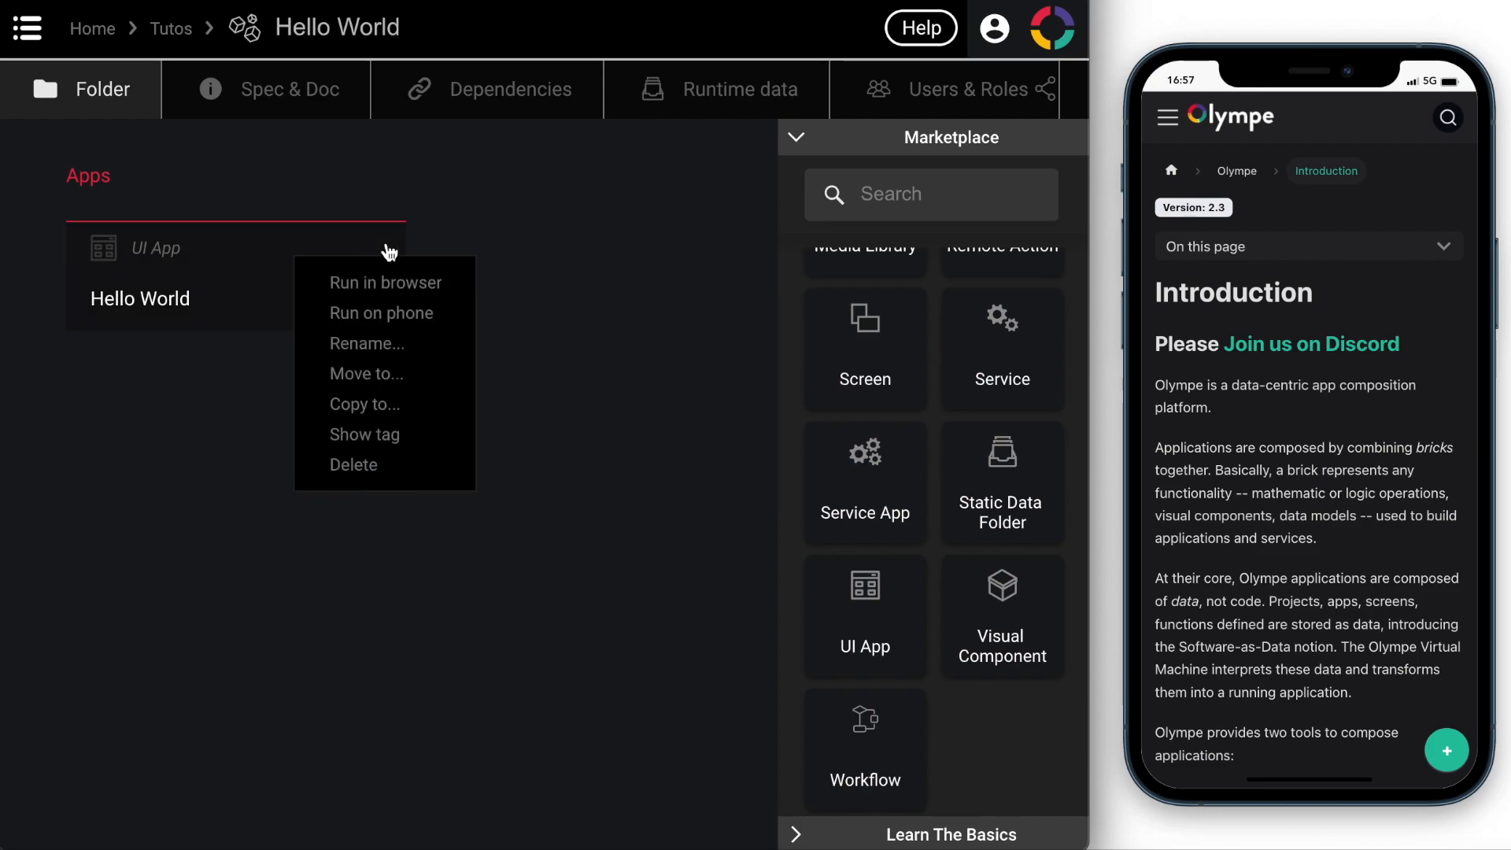
{"action": "left_click", "coordinate": [399, 312]}
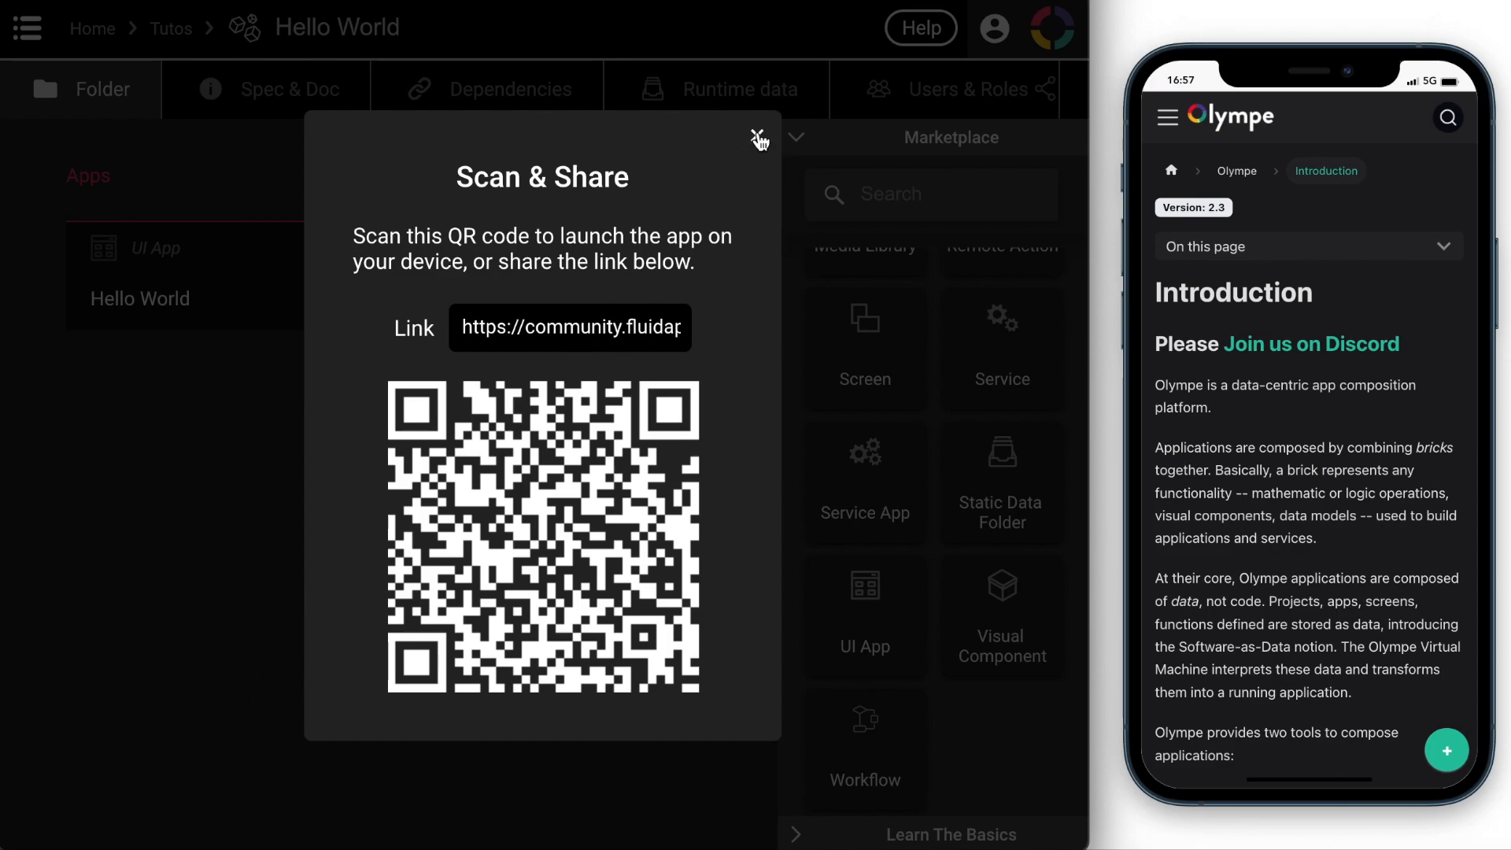
{"action": "left_click", "coordinate": [757, 136]}
Run the Hello World app in the browser, view it, and return to the project
{"action": "left_click", "coordinate": [384, 243]}
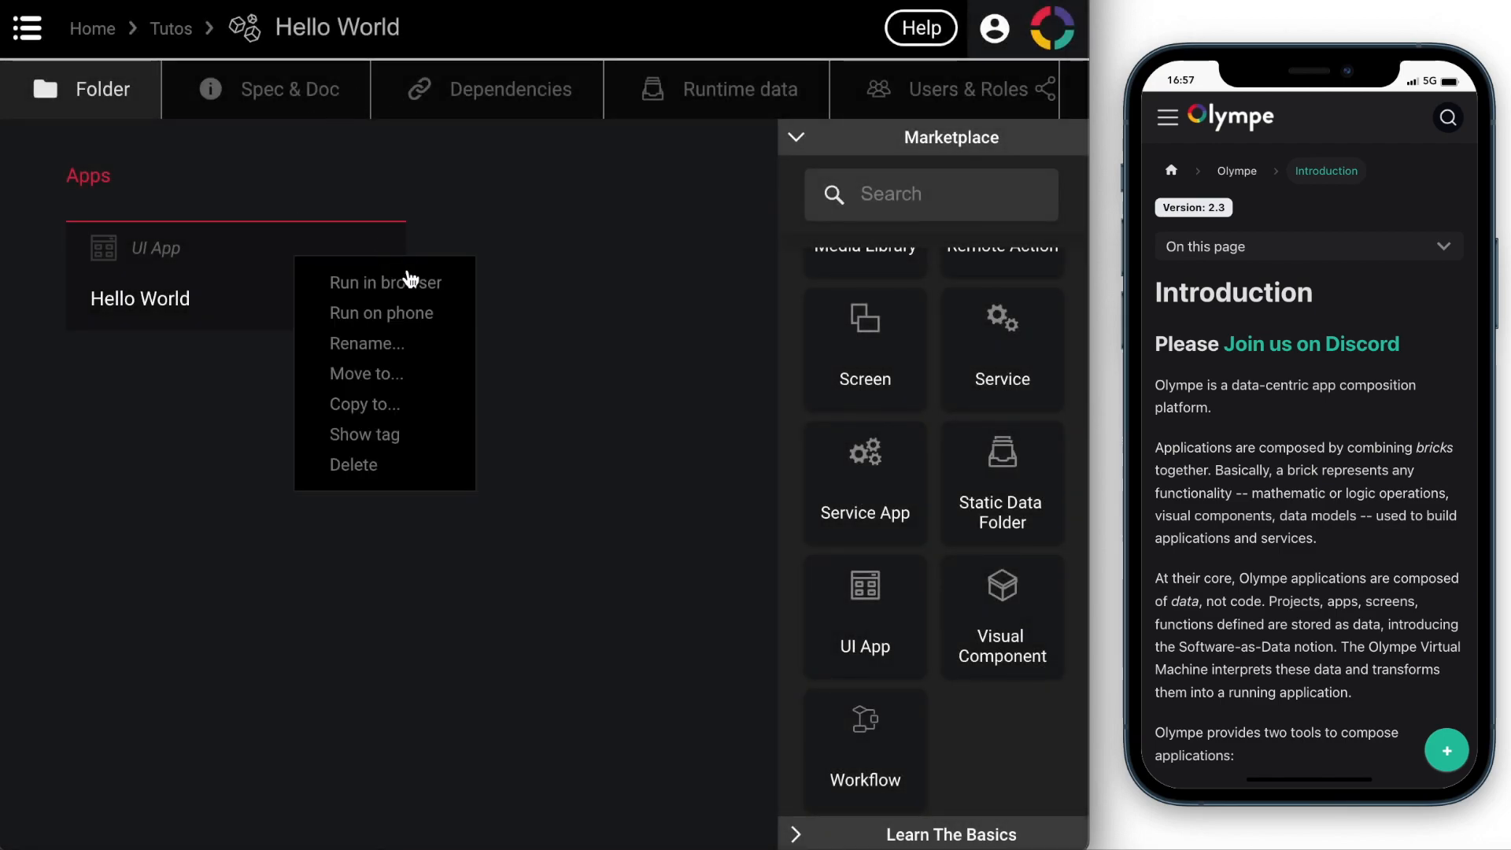
{"action": "left_click", "coordinate": [404, 277]}
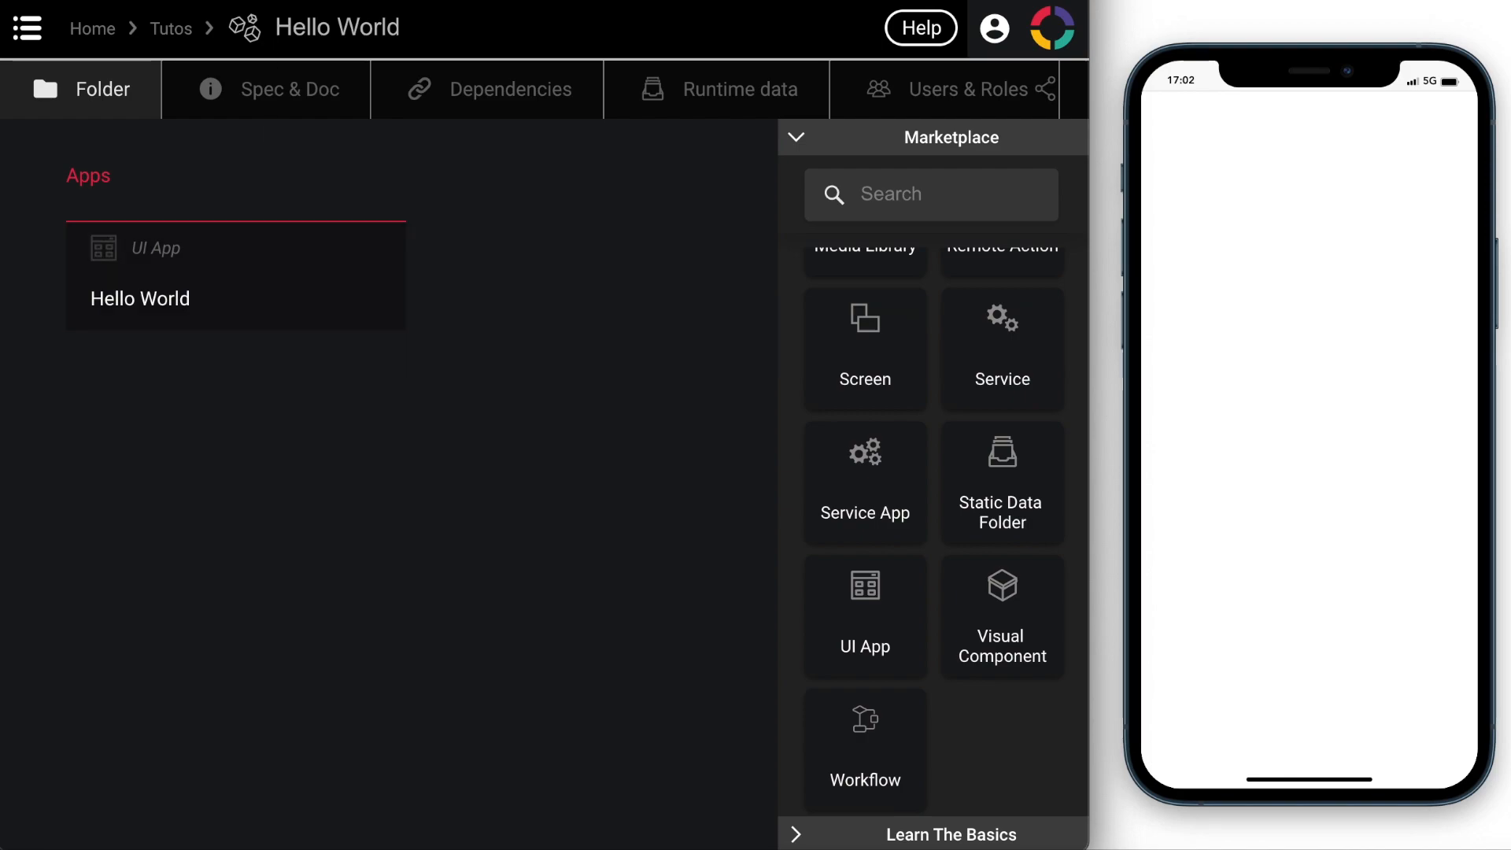
{"action": "key", "text": "ctrl+Tab"}
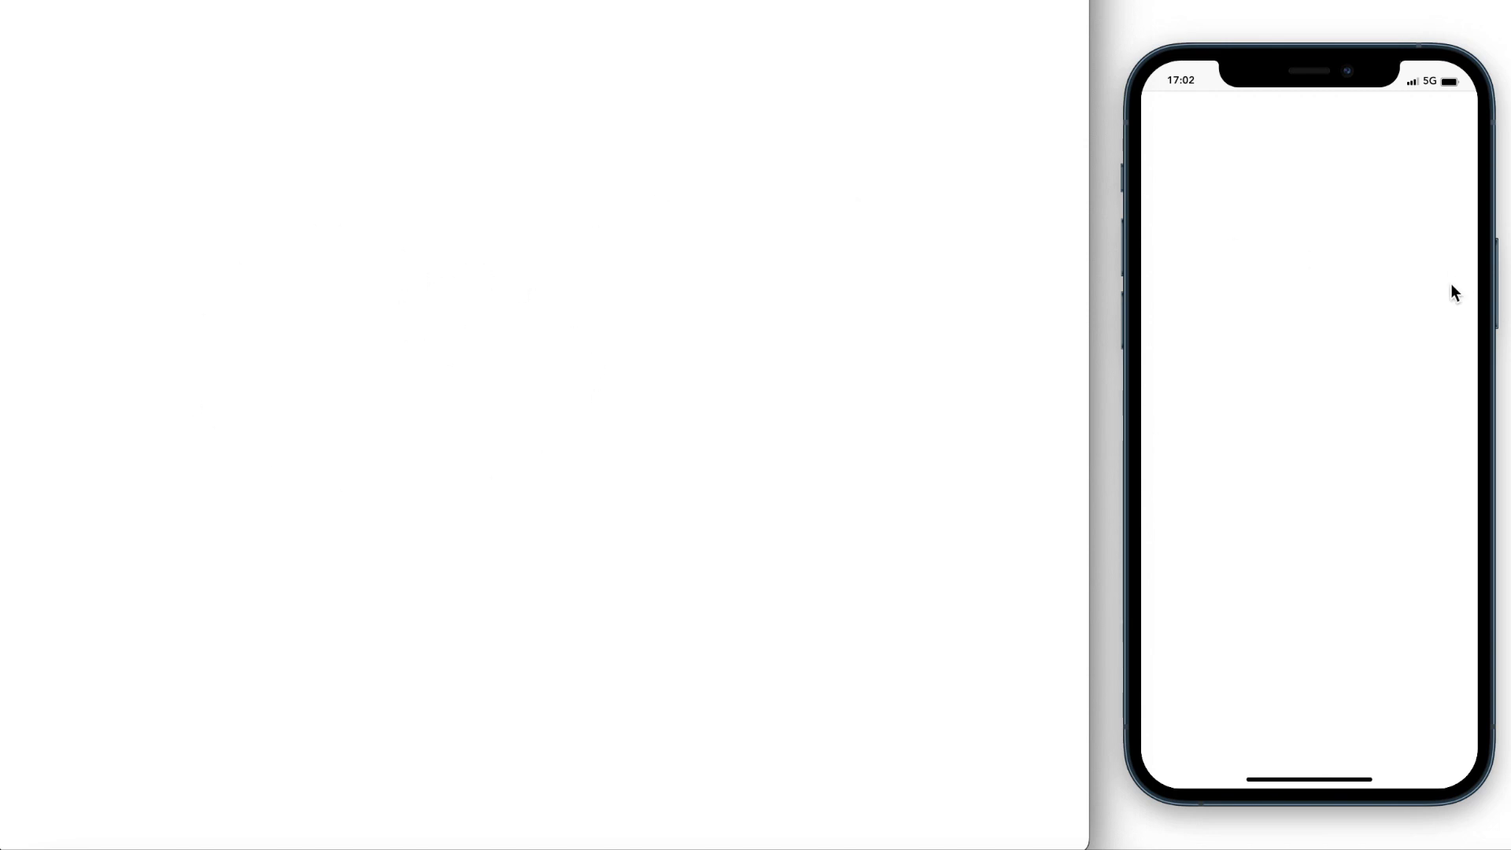
{"action": "key", "text": "ctrl+shift+Tab"}
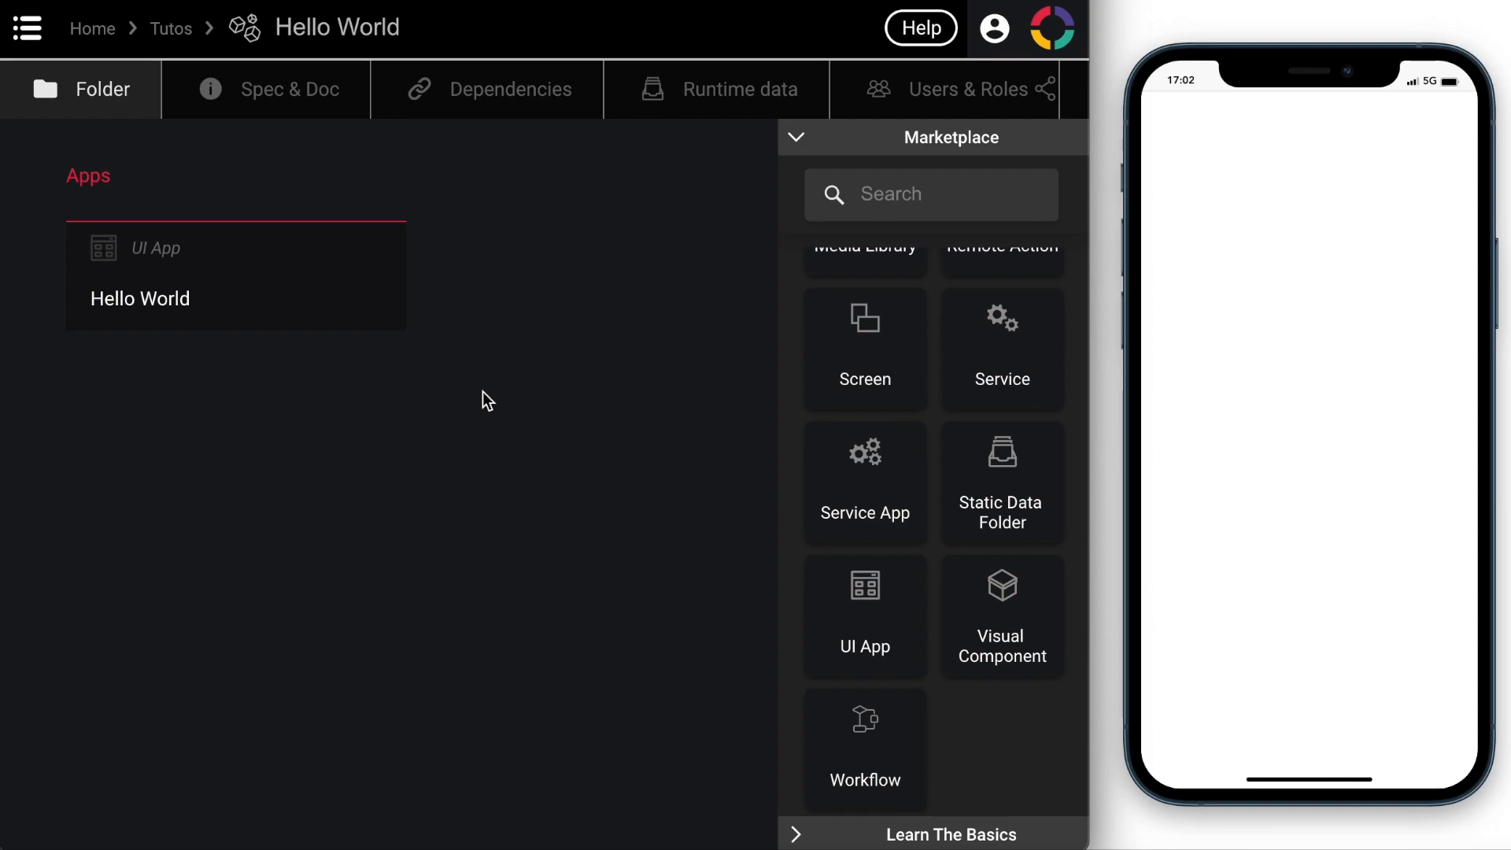
Open the Hello World app's Home screen in the visual editor and place a Label near its upper edge
{"action": "left_click", "coordinate": [291, 301]}
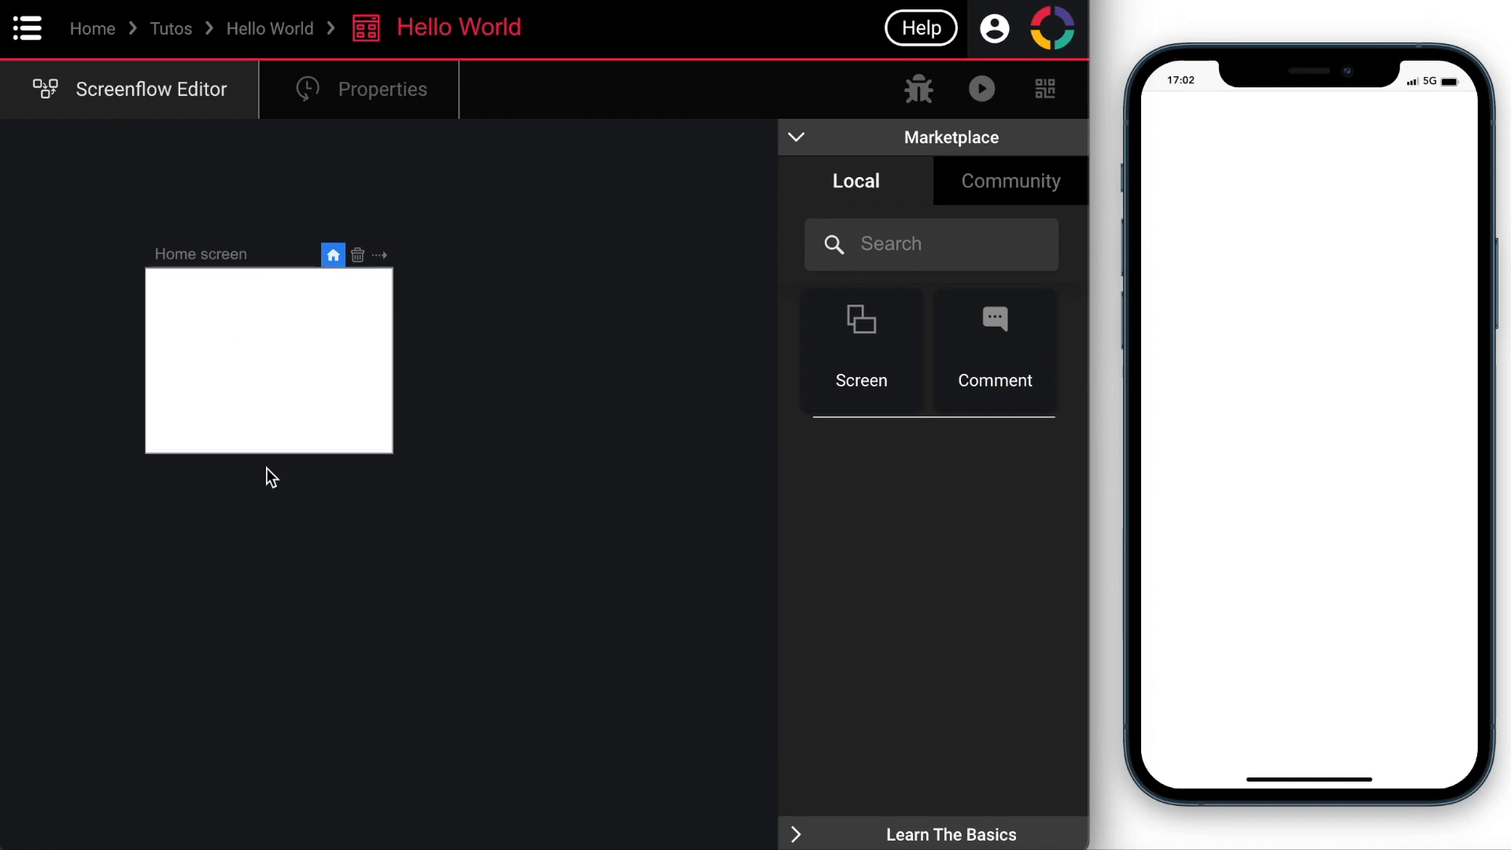
{"action": "double_click", "coordinate": [263, 384]}
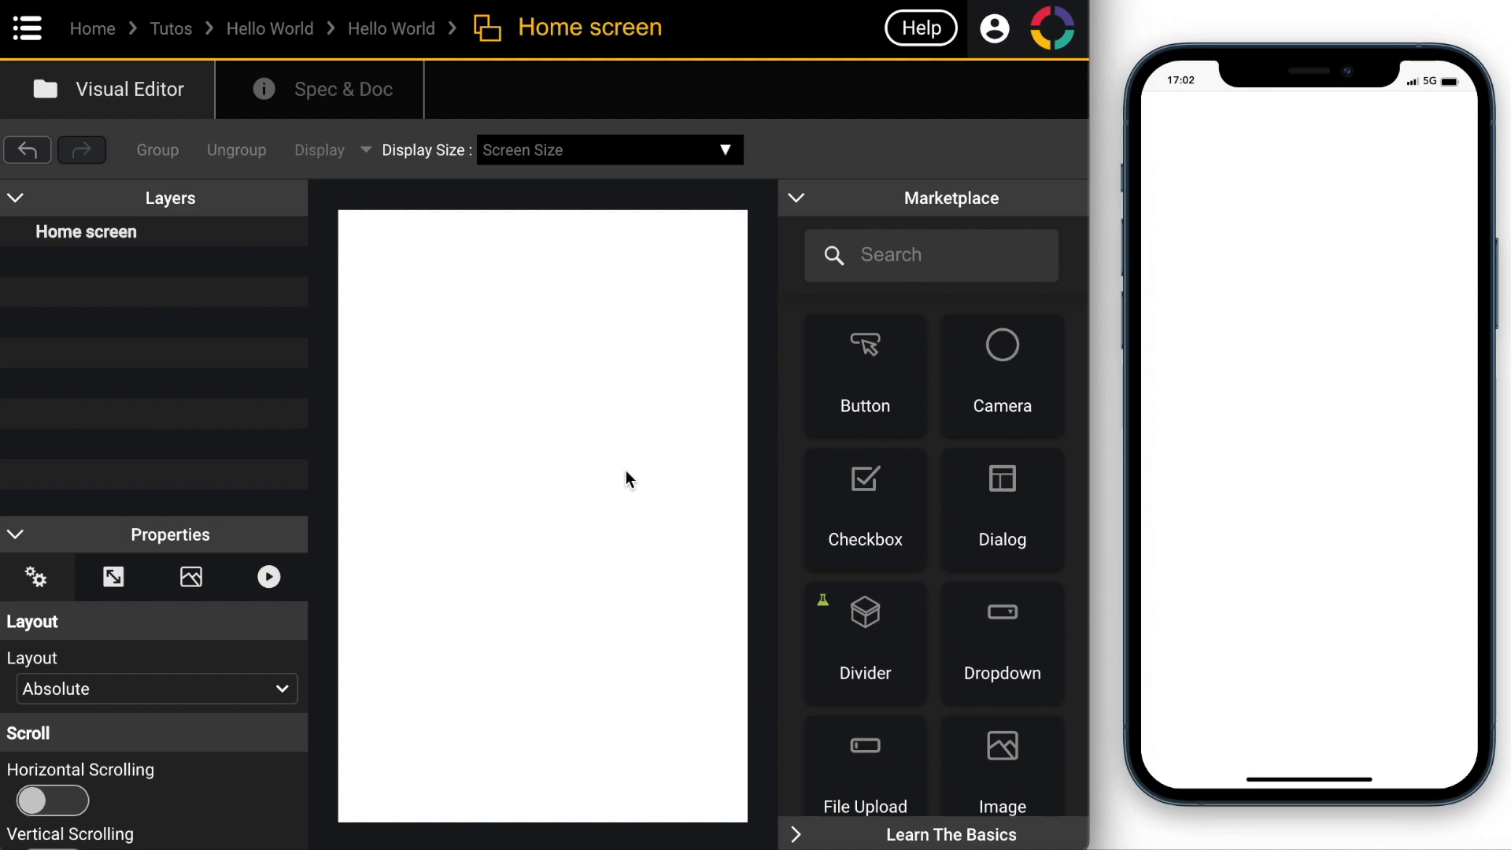
{"action": "scroll", "coordinate": [890, 602], "scroll_direction": "down", "scroll_amount": 4}
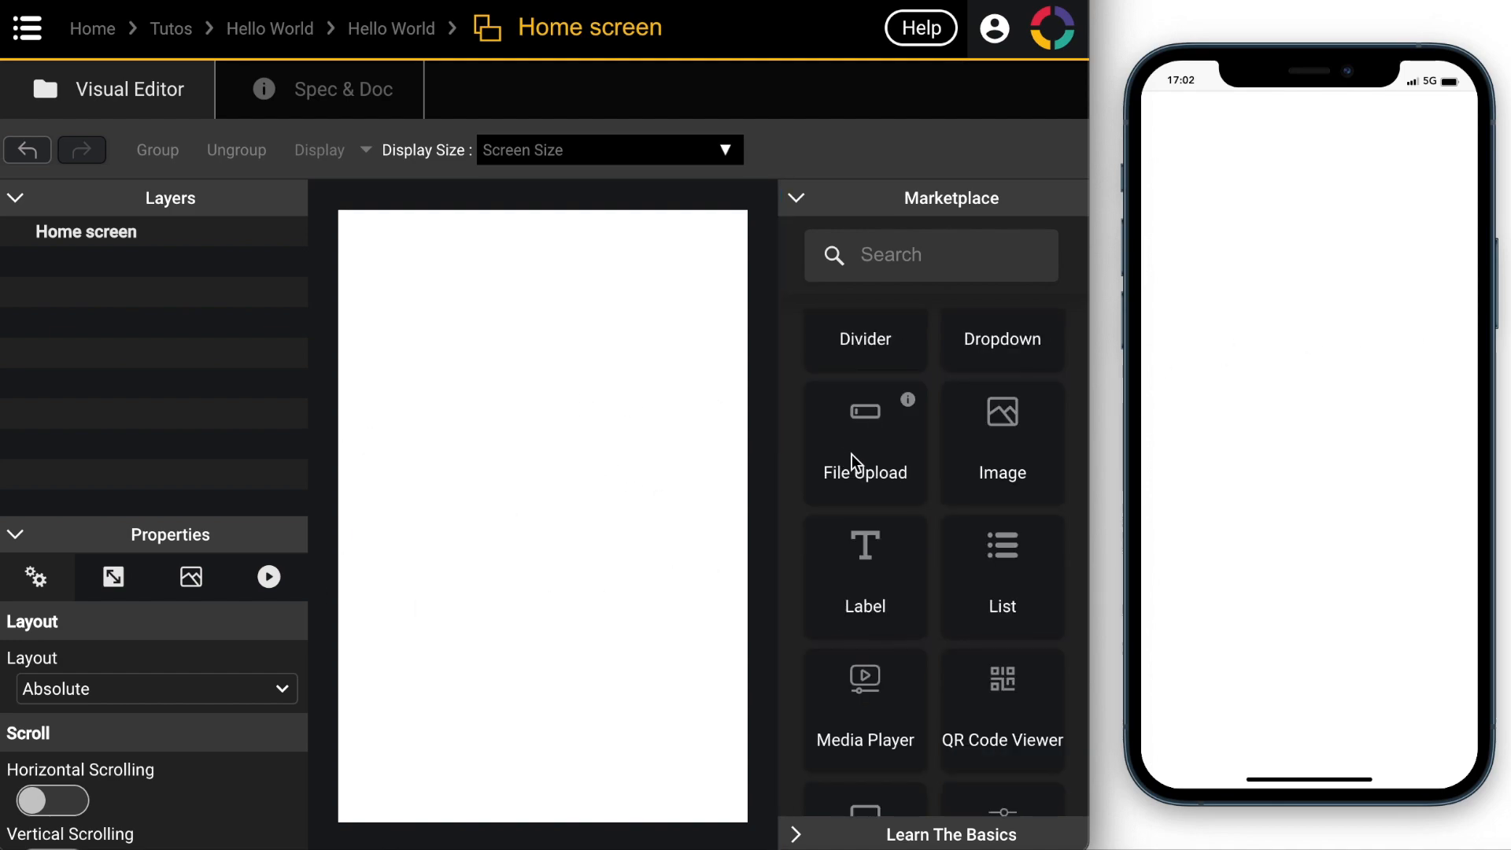
{"action": "scroll", "coordinate": [894, 457], "scroll_direction": "up", "scroll_amount": 3}
{"action": "scroll", "coordinate": [891, 461], "scroll_direction": "down", "scroll_amount": 2}
{"action": "scroll", "coordinate": [890, 461], "scroll_direction": "down", "scroll_amount": 1}
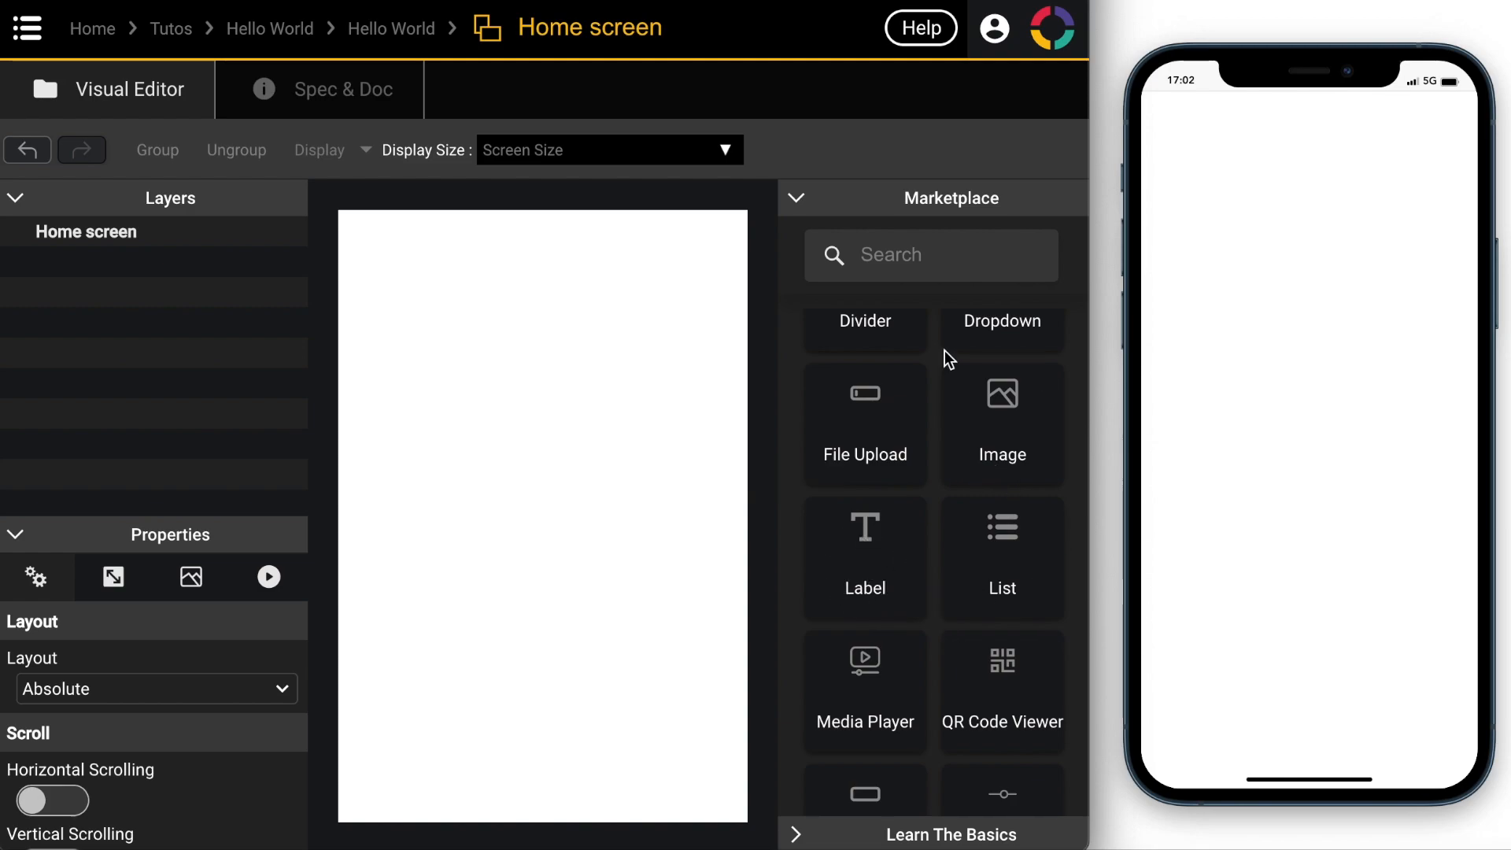
{"action": "left_click_drag", "start_coordinate": [879, 543], "coordinate": [503, 308]}
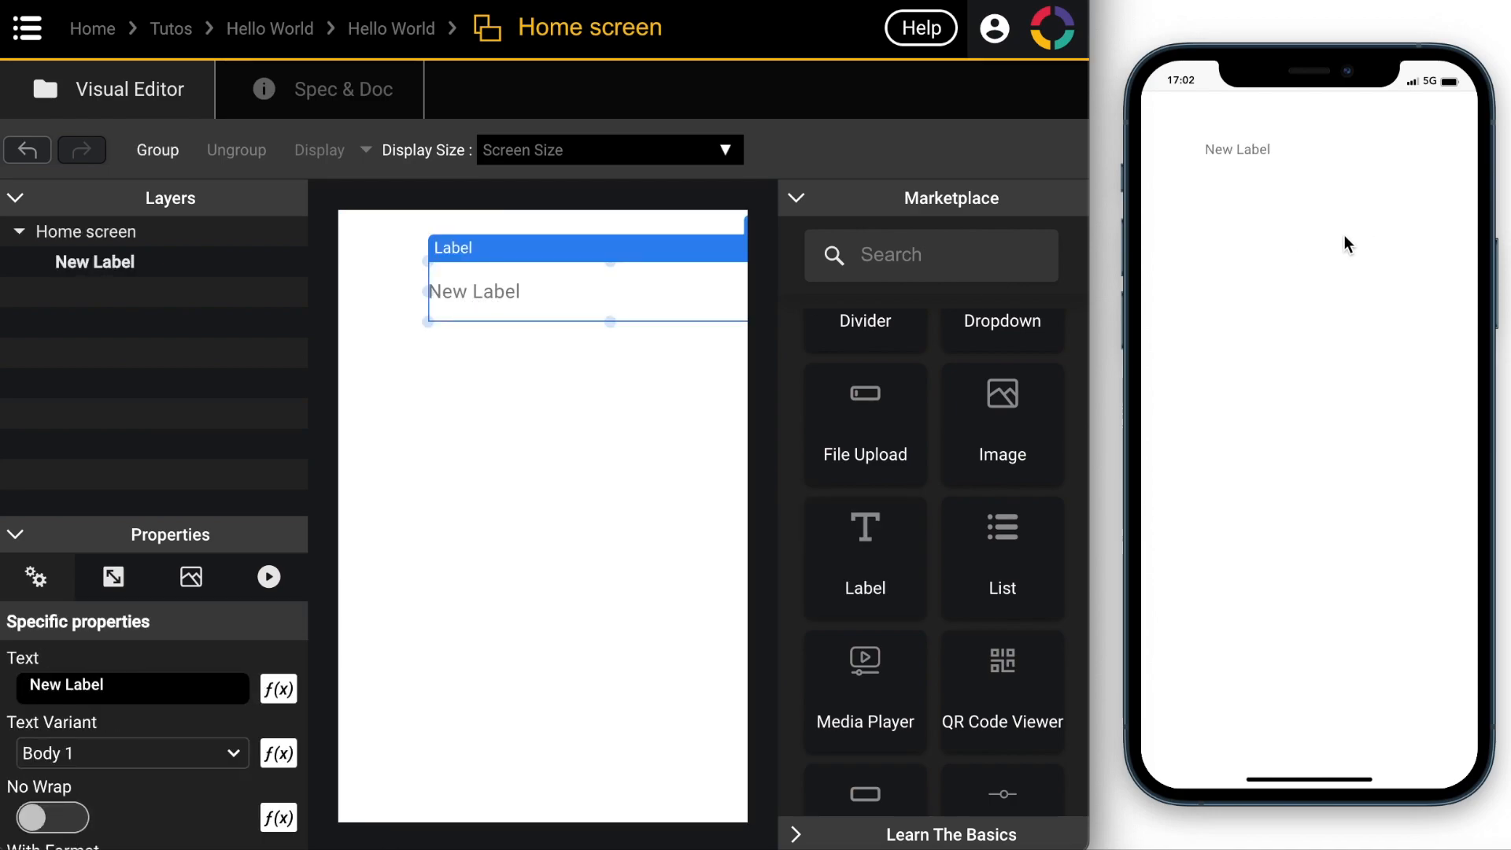
Move the label fully inside the Home screen, to about X 29 and Y 39
{"action": "left_click_drag", "start_coordinate": [649, 286], "coordinate": [594, 286]}
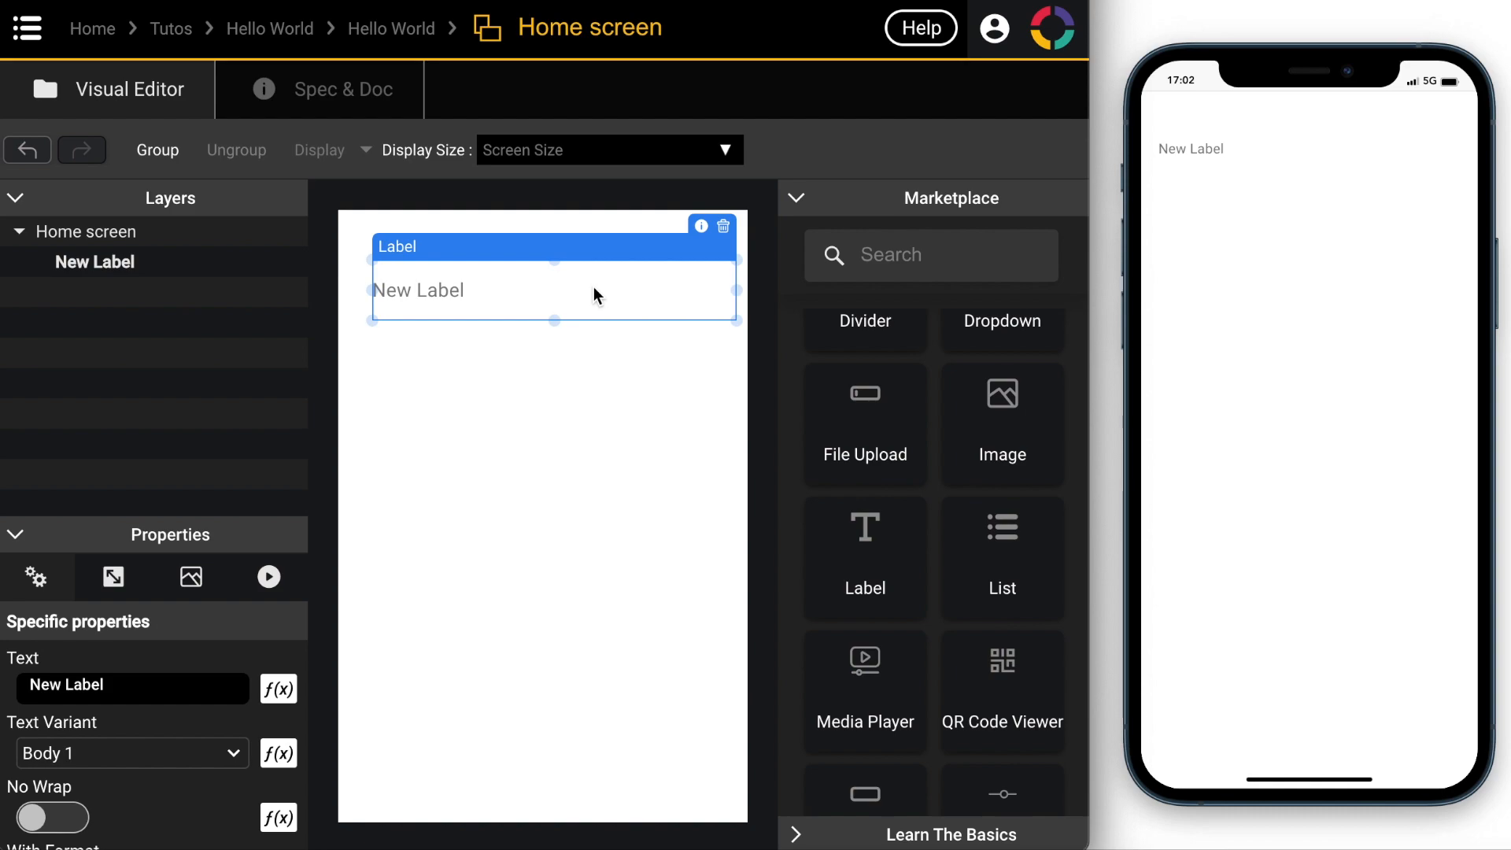
{"action": "mouse_move", "coordinate": [593, 288]}
{"action": "left_mouse_down"}
{"action": "mouse_move", "coordinate": [592, 313]}
{"action": "mouse_move", "coordinate": [630, 298]}
{"action": "mouse_move", "coordinate": [595, 305]}
{"action": "mouse_move", "coordinate": [589, 284]}
{"action": "left_mouse_up"}
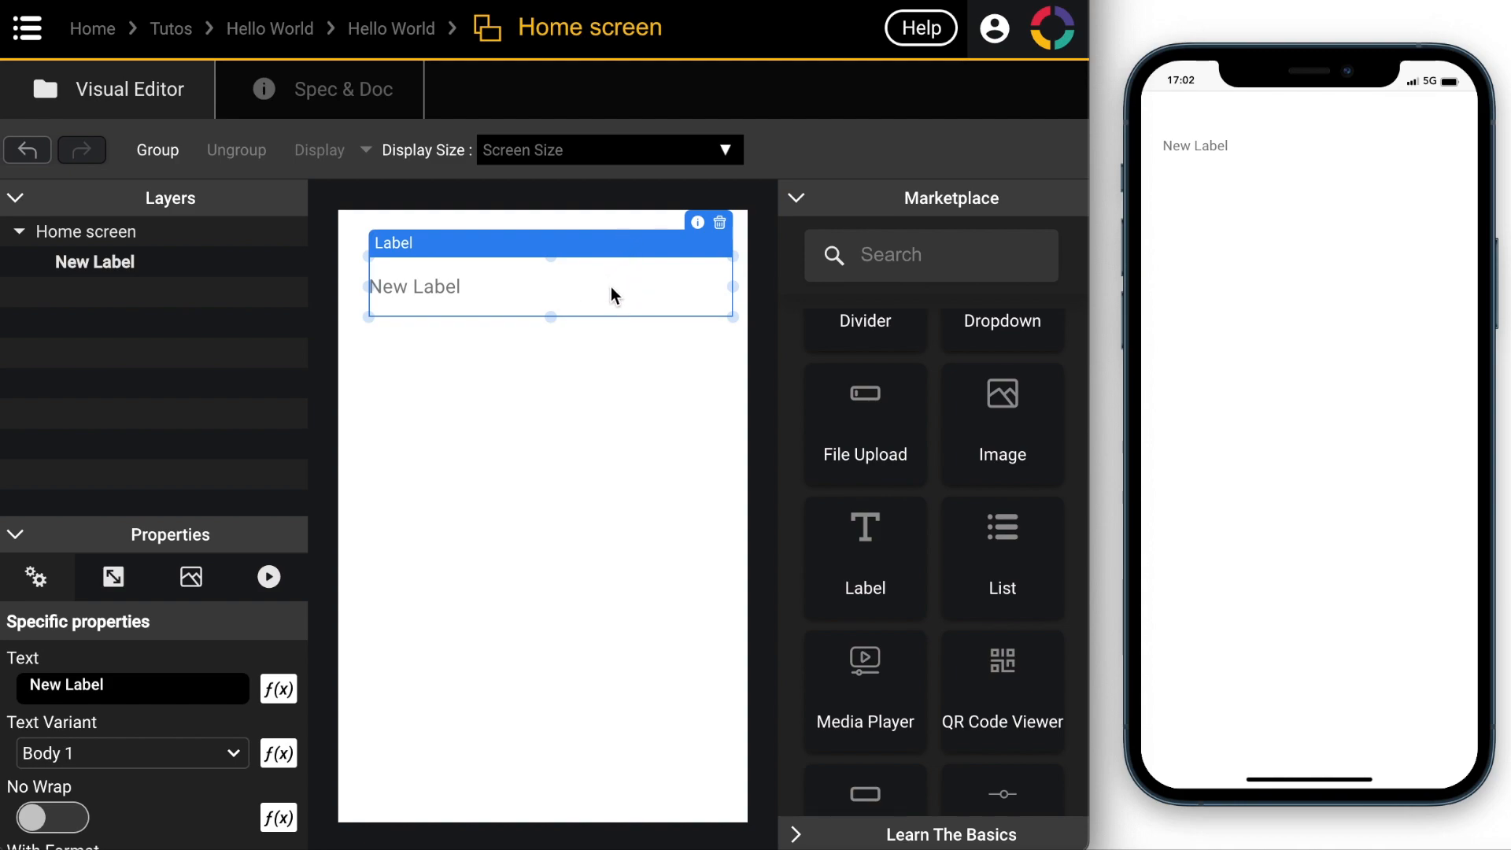
{"action": "left_click_drag", "start_coordinate": [611, 287], "coordinate": [617, 293]}
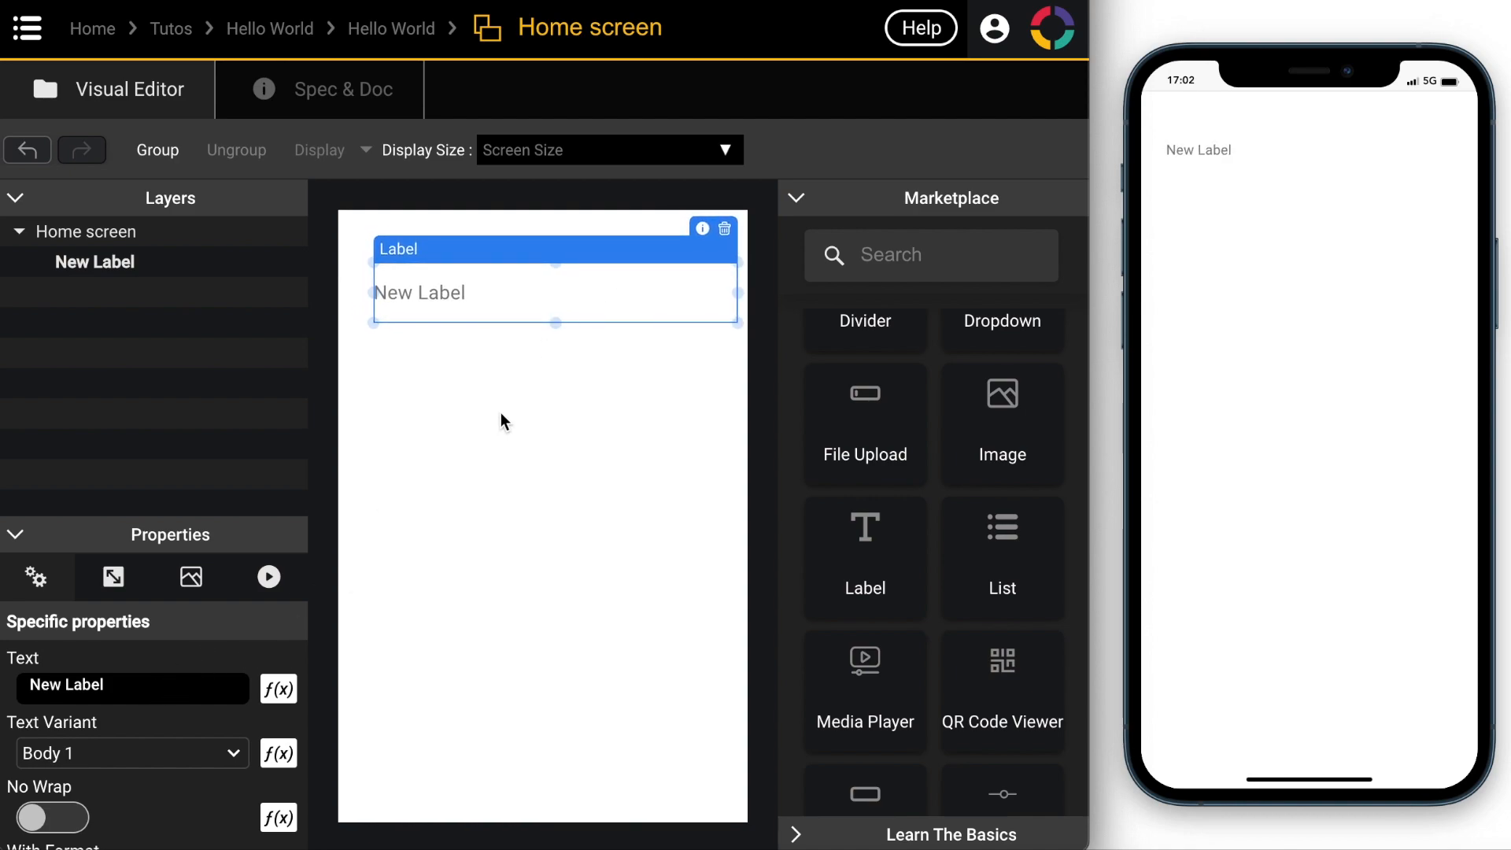
{"action": "left_click_drag", "start_coordinate": [533, 285], "coordinate": [535, 281]}
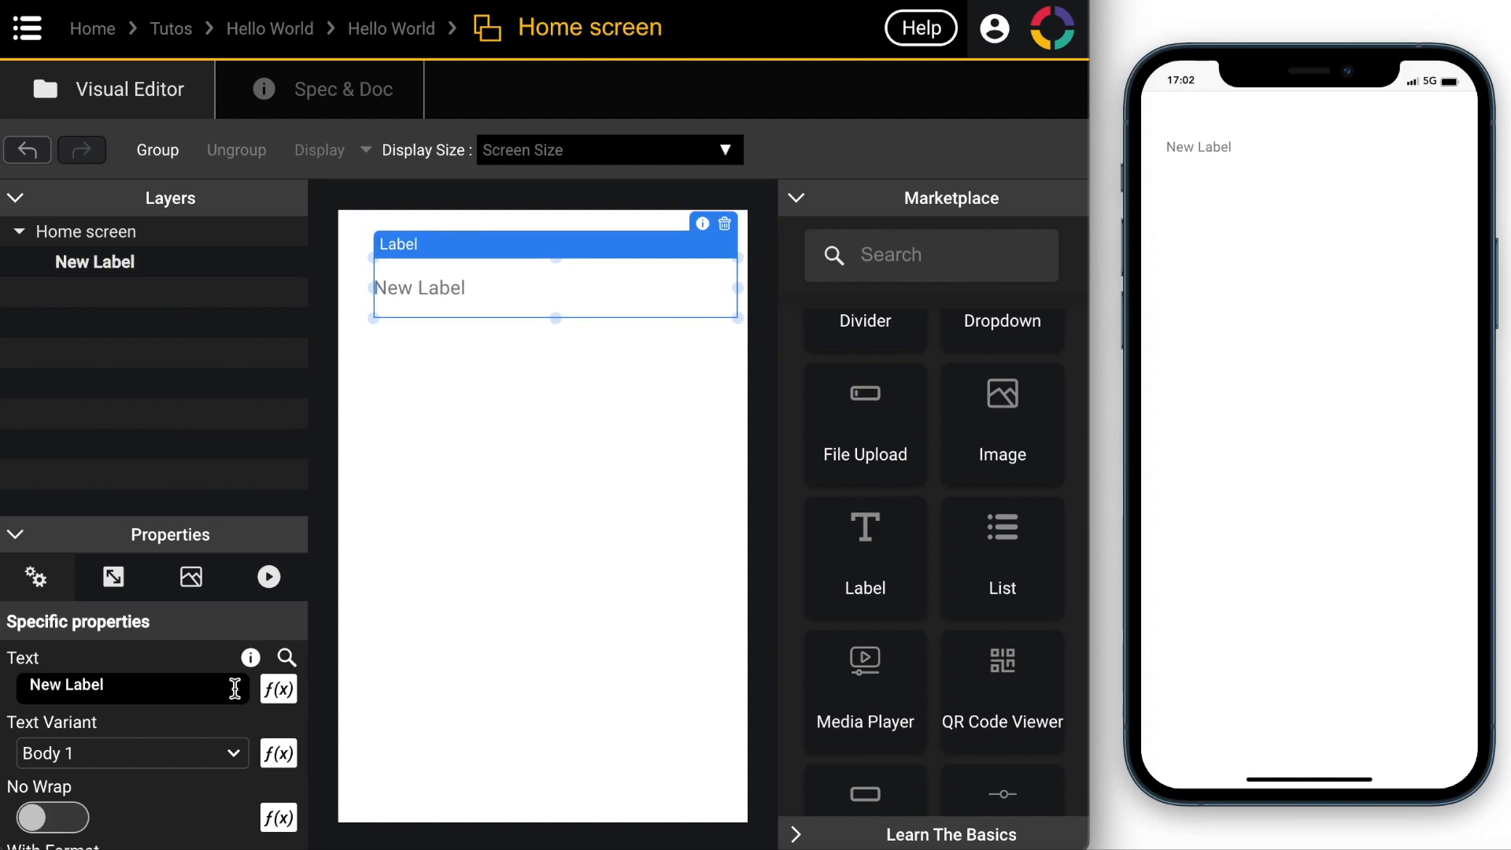
Set the label's X position to Center so it is aligned horizontally on the Home screen
{"action": "scroll", "coordinate": [203, 718], "scroll_direction": "down", "scroll_amount": 4}
{"action": "scroll", "coordinate": [203, 718], "scroll_direction": "up", "scroll_amount": 4}
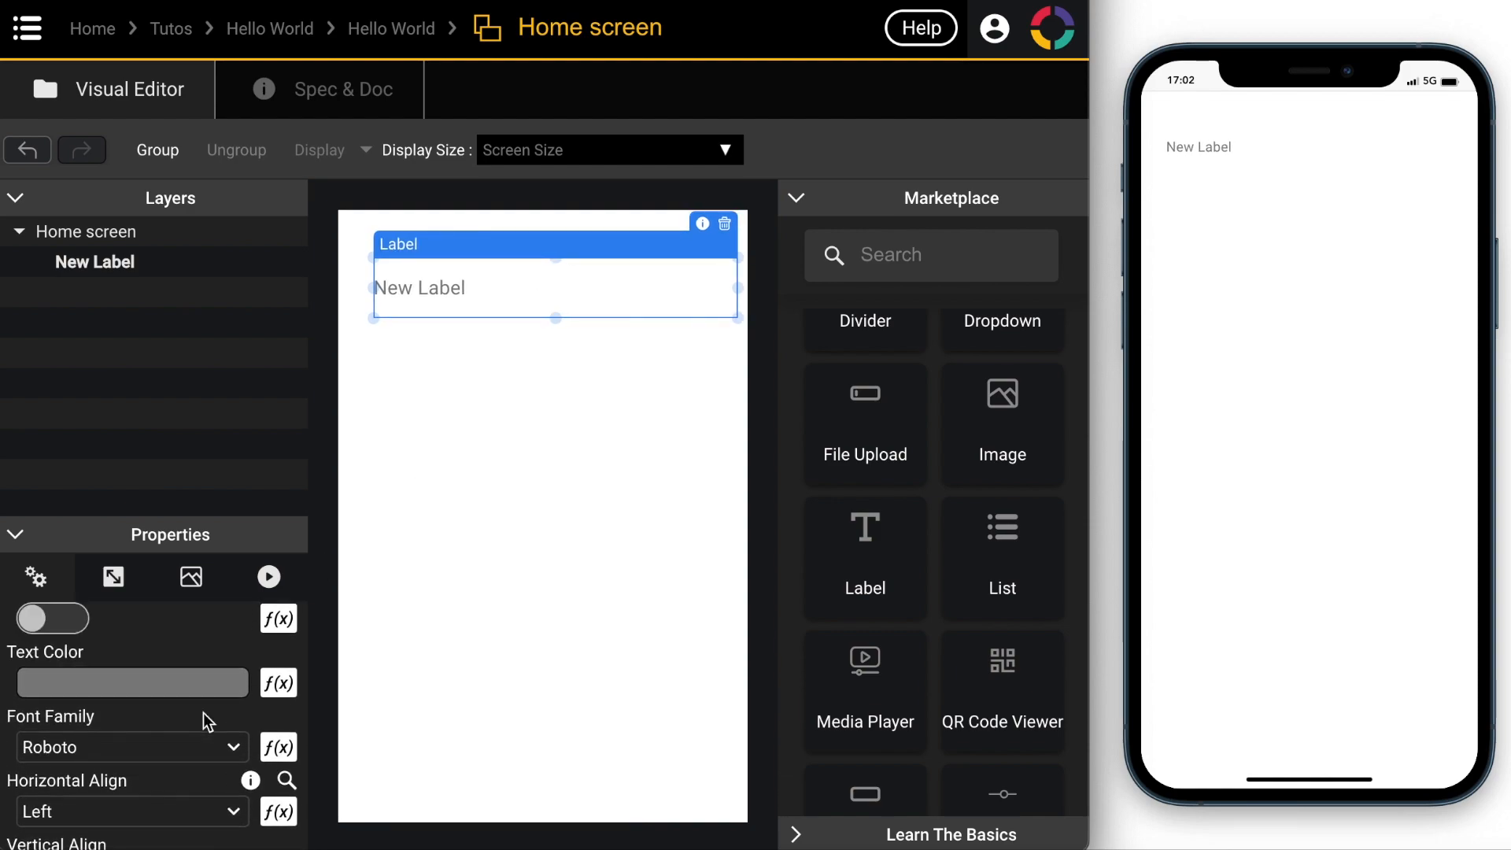
{"action": "left_click", "coordinate": [115, 578]}
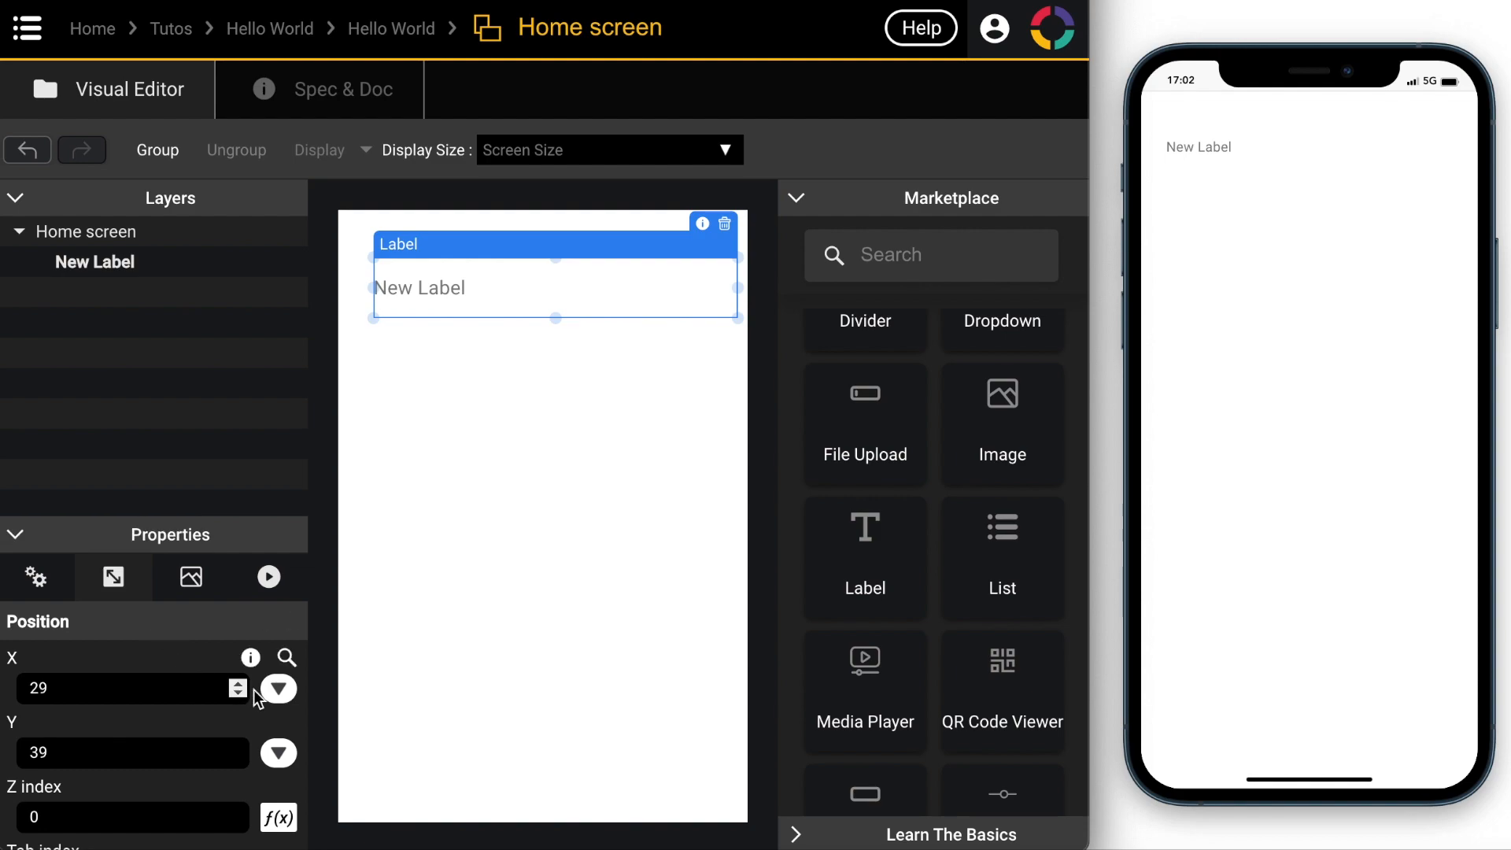
{"action": "left_click", "coordinate": [280, 689]}
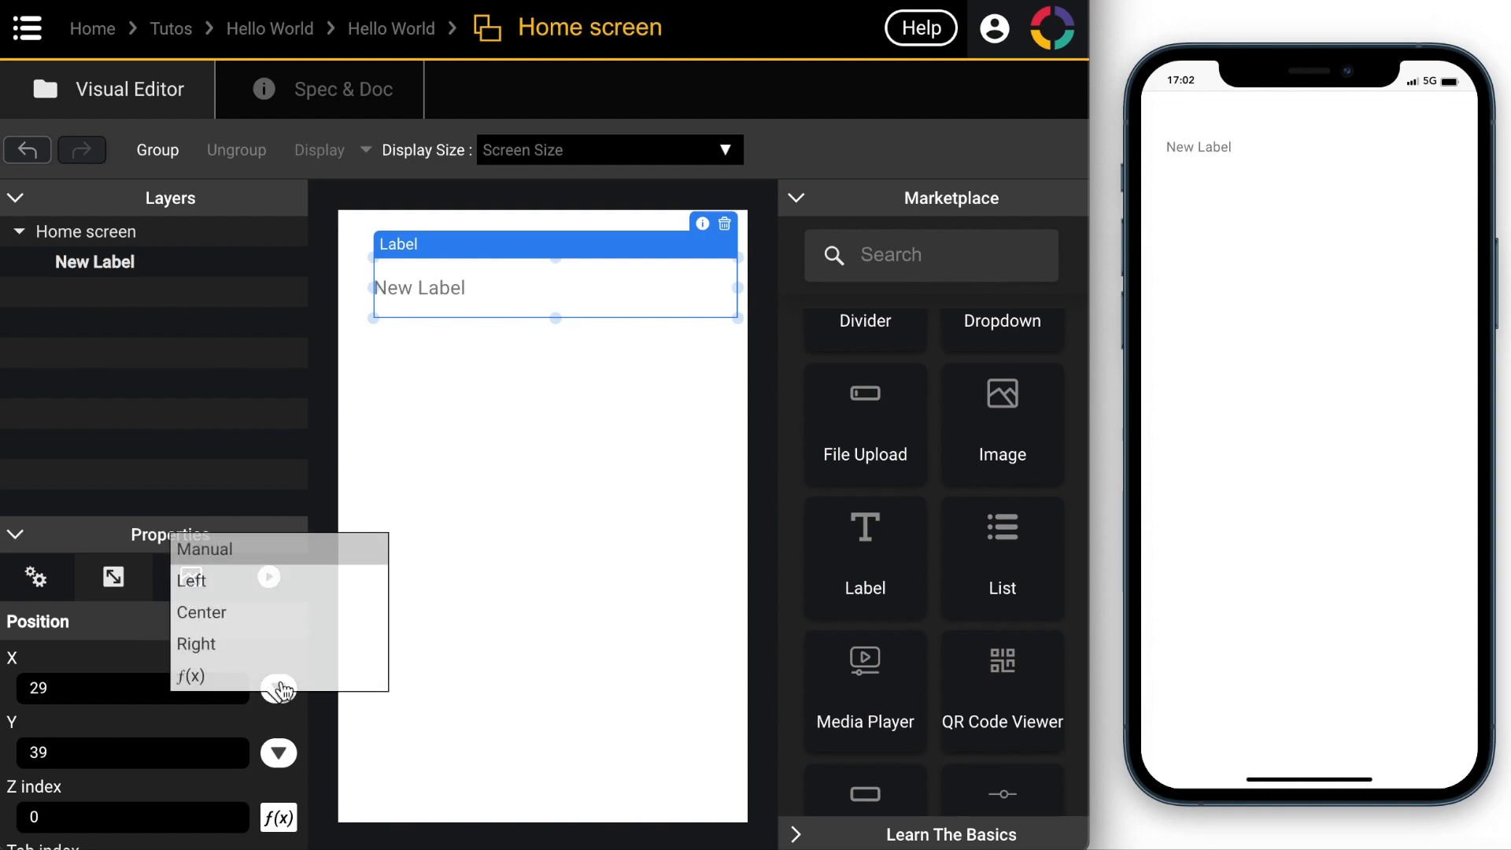
{"action": "left_click", "coordinate": [207, 613]}
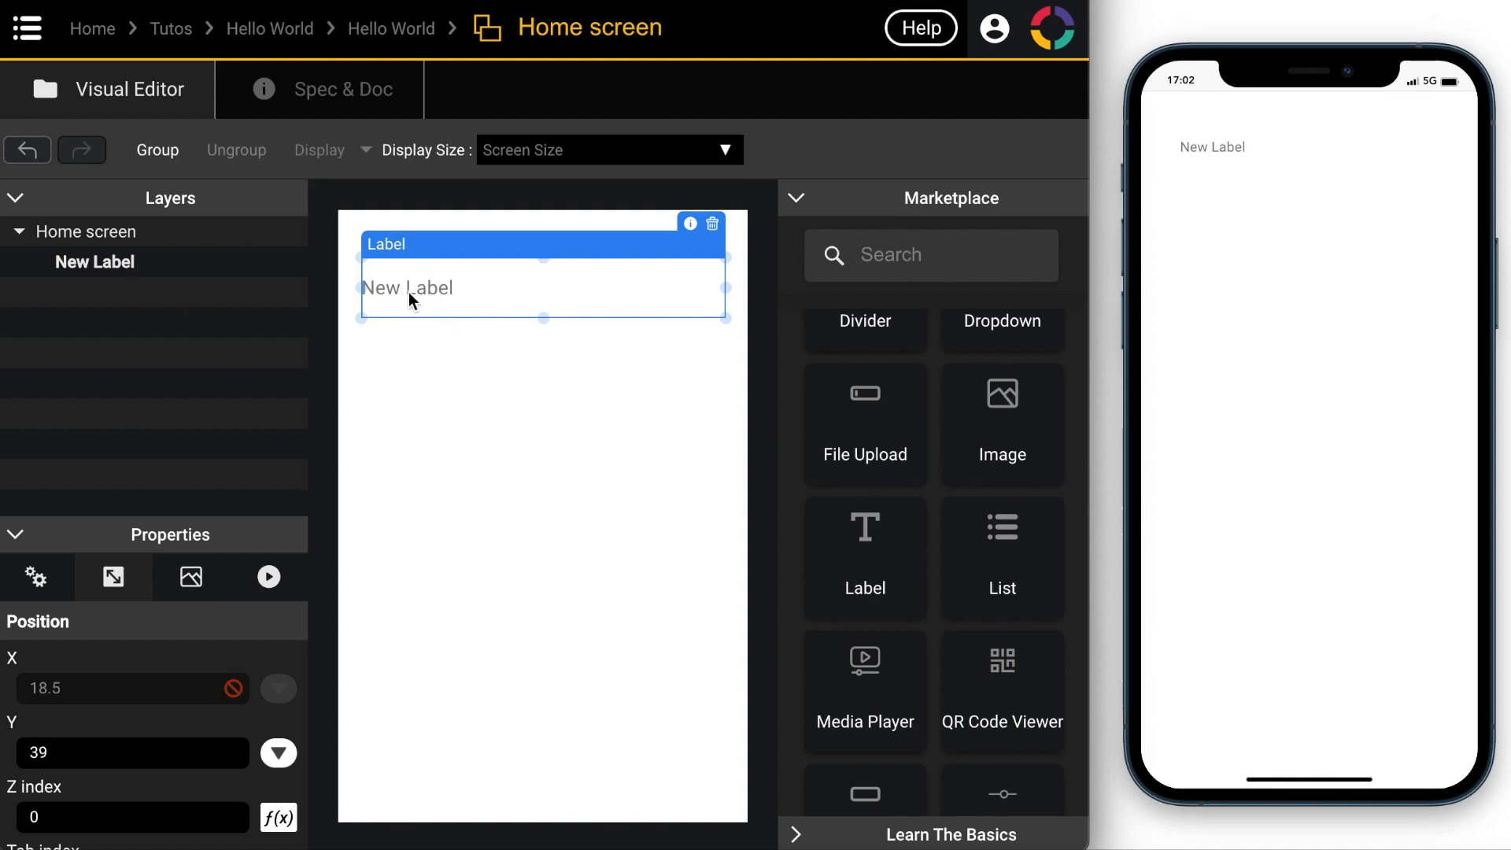
Give the label a border with a width of 1
{"action": "left_click", "coordinate": [33, 577]}
{"action": "scroll", "coordinate": [192, 678], "scroll_direction": "down", "scroll_amount": 1}
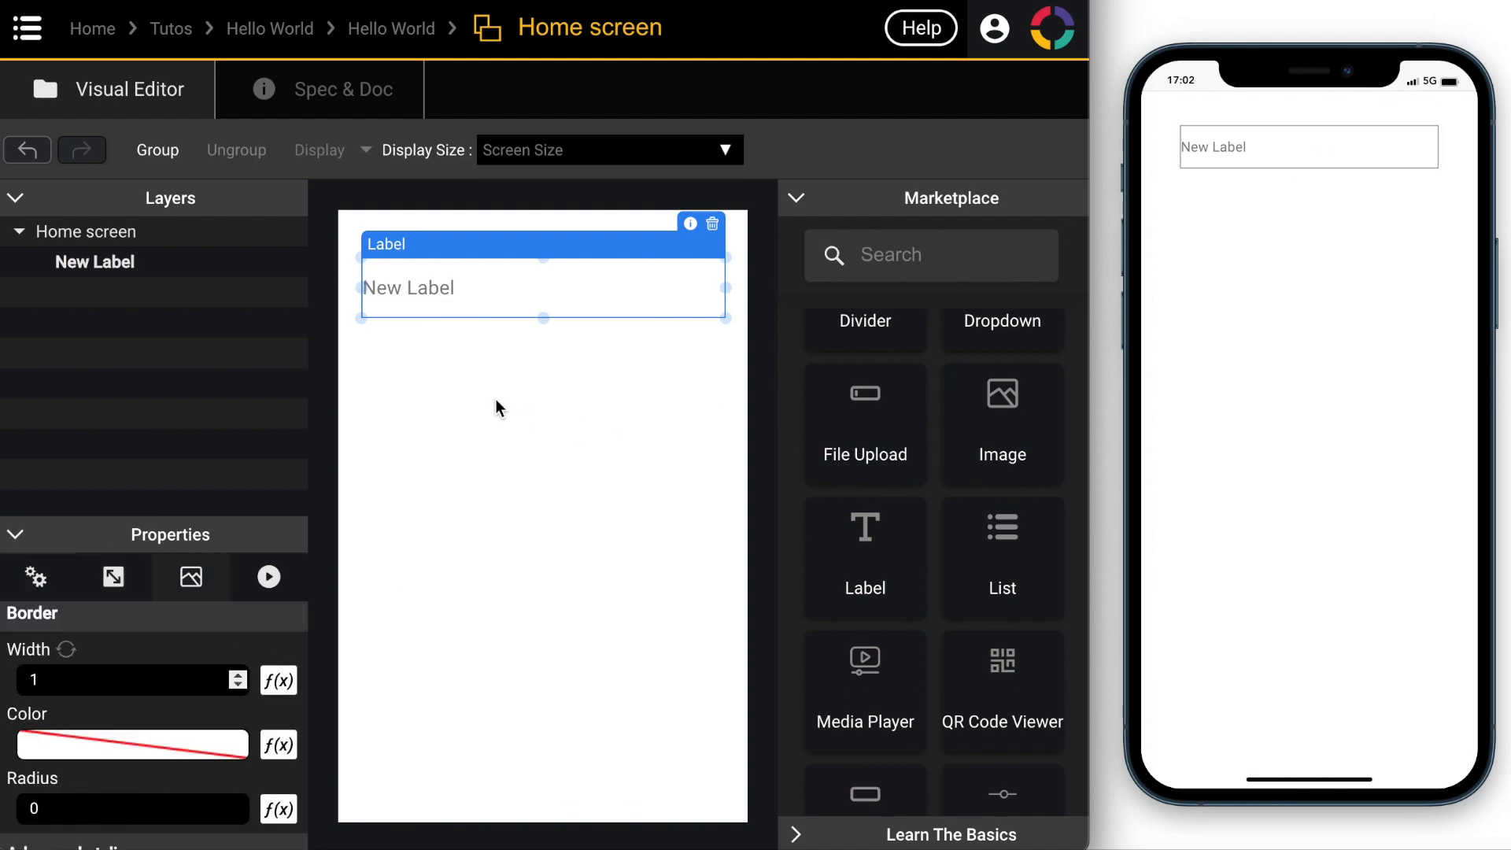
{"action": "left_click", "coordinate": [34, 578]}
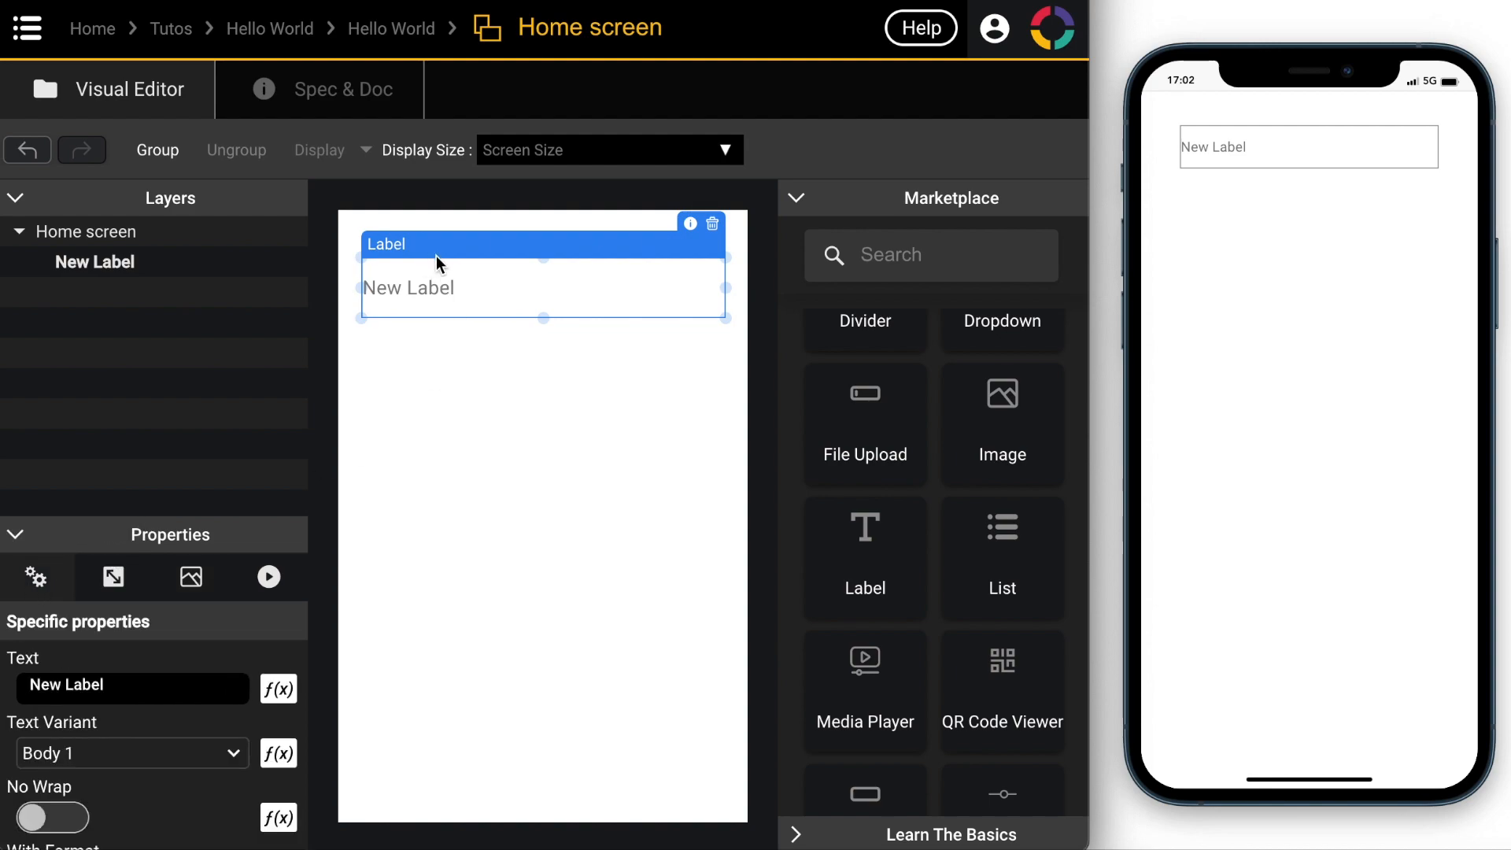
{"action": "left_click", "coordinate": [513, 404]}
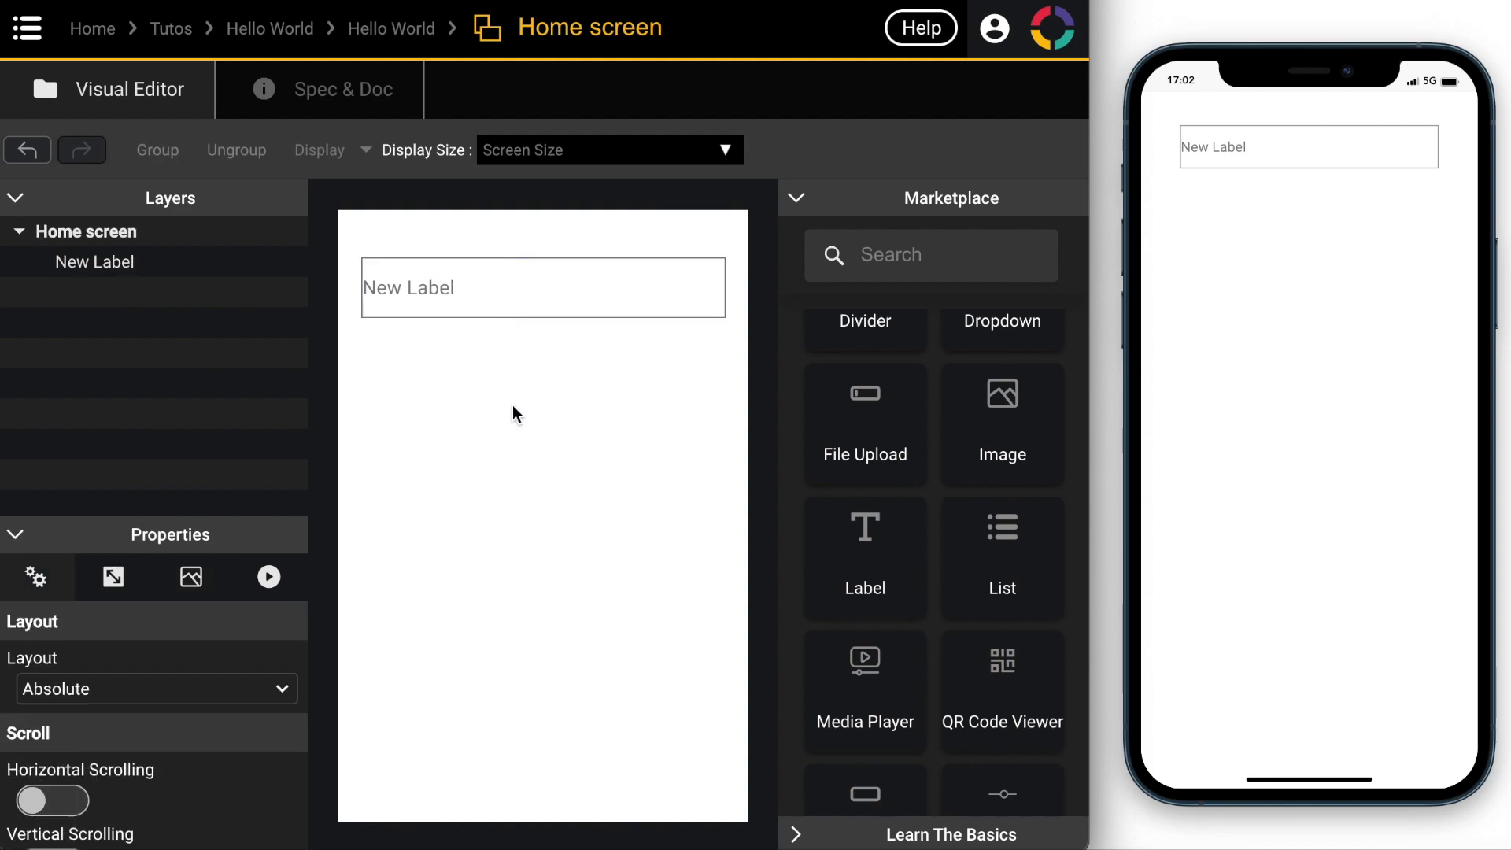
Make the label slightly taller and set its text to "Hello World"
{"action": "left_click", "coordinate": [490, 271]}
{"action": "left_click_drag", "start_coordinate": [488, 289], "coordinate": [543, 321]}
{"action": "left_click_drag", "start_coordinate": [110, 683], "coordinate": [28, 678]}
{"action": "type", "text": "H"}
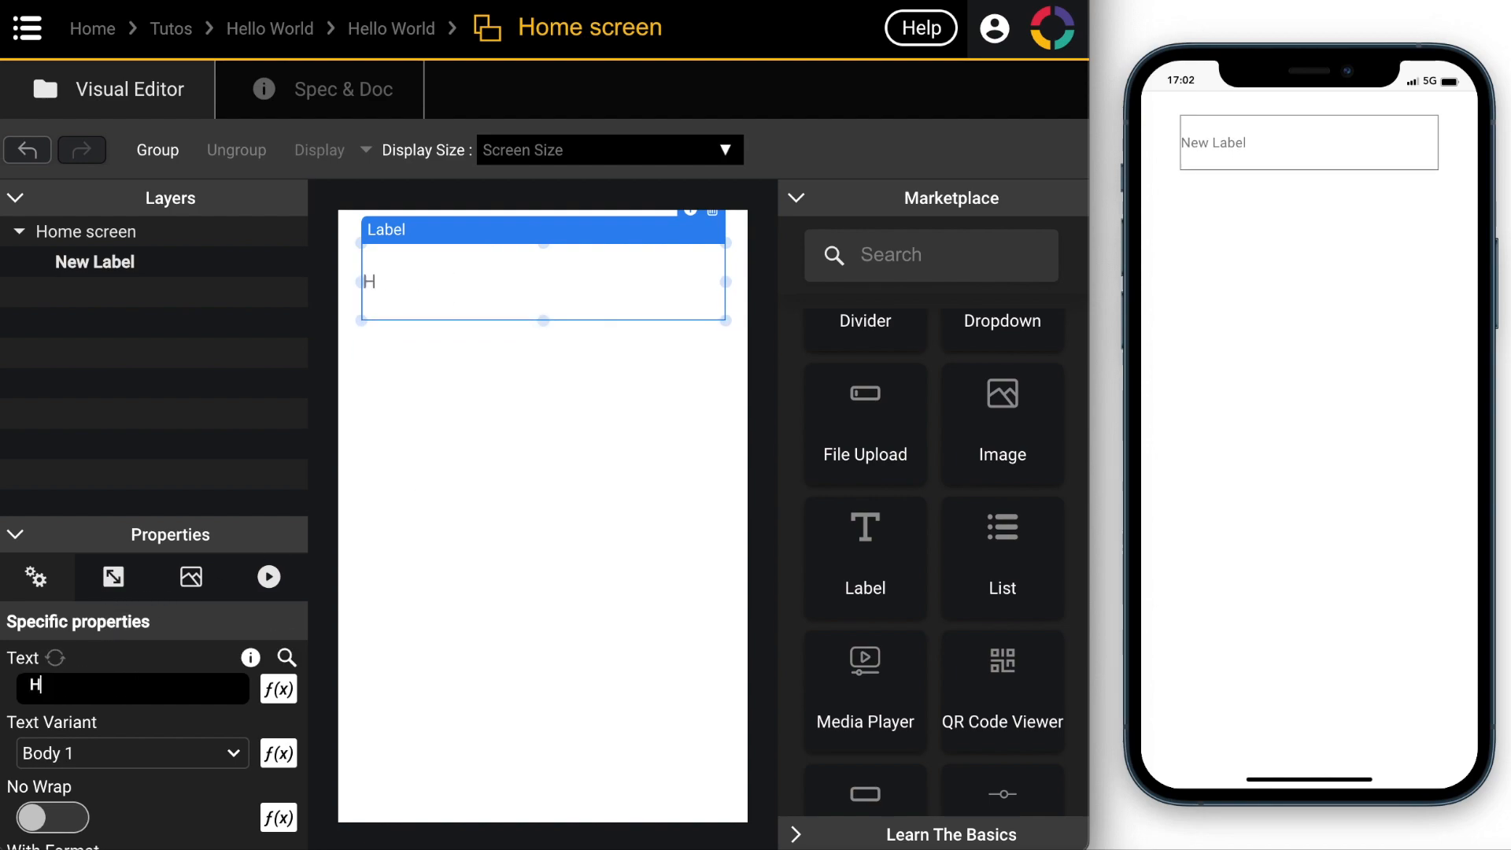
{"action": "type", "text": "ello World"}
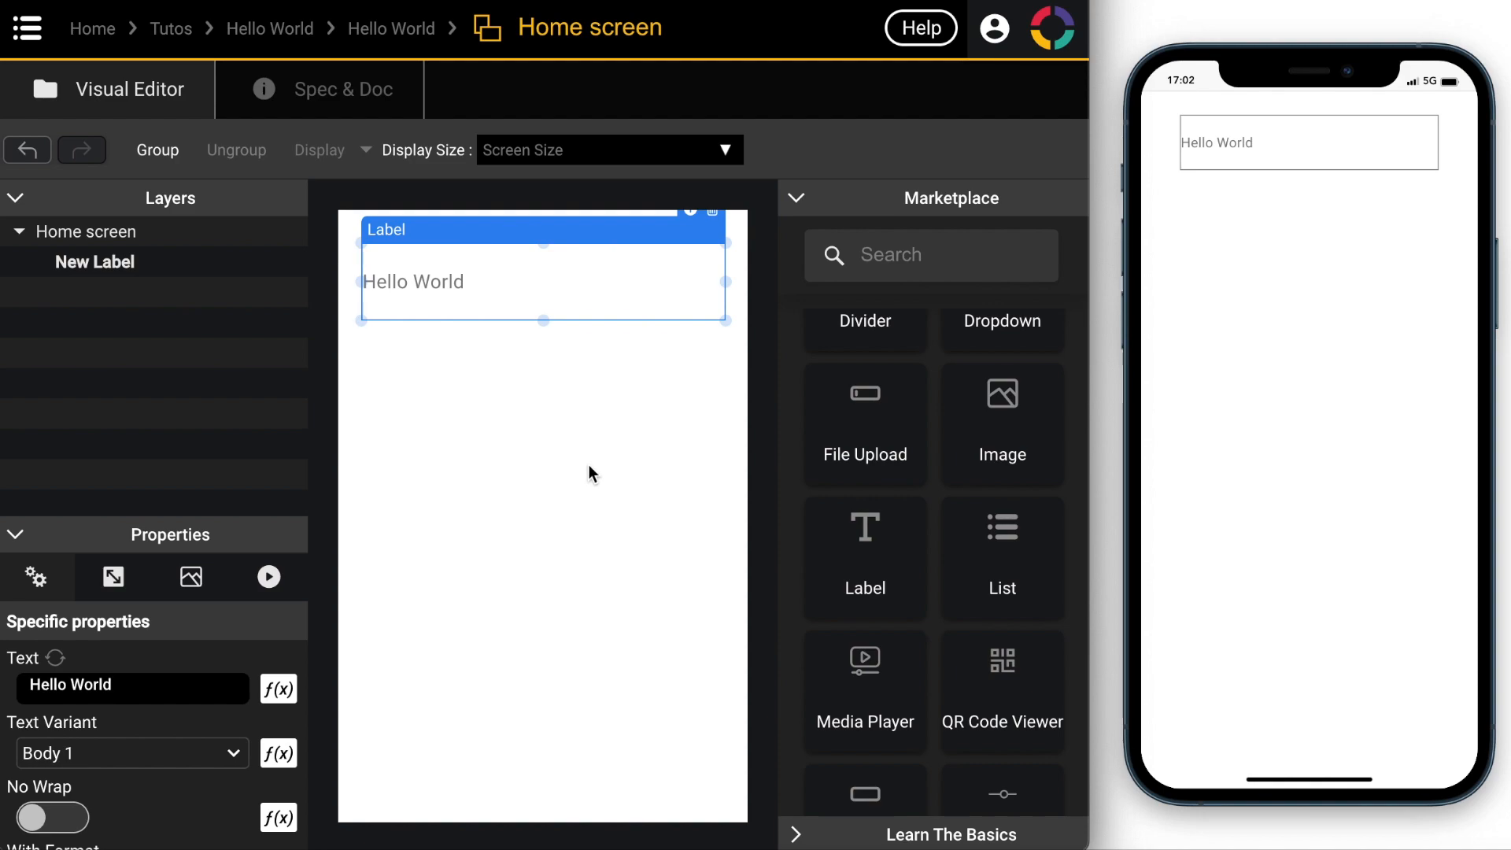
Add a Button below the Hello World label and set its X position to Center
{"action": "left_click", "coordinate": [589, 466]}
{"action": "scroll", "coordinate": [892, 409], "scroll_direction": "up", "scroll_amount": 5}
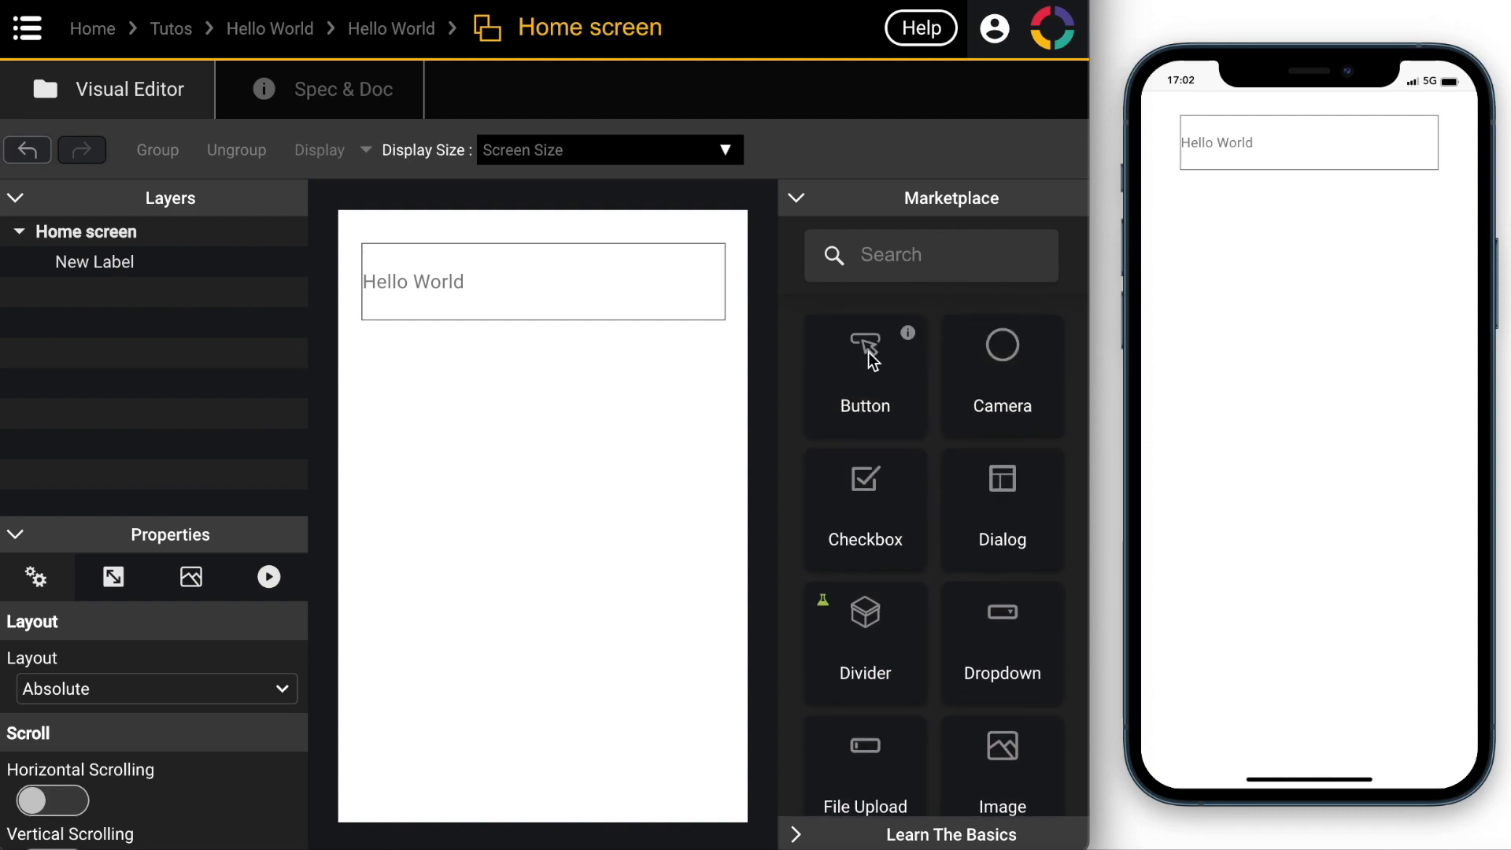
{"action": "left_click_drag", "start_coordinate": [870, 351], "coordinate": [574, 394]}
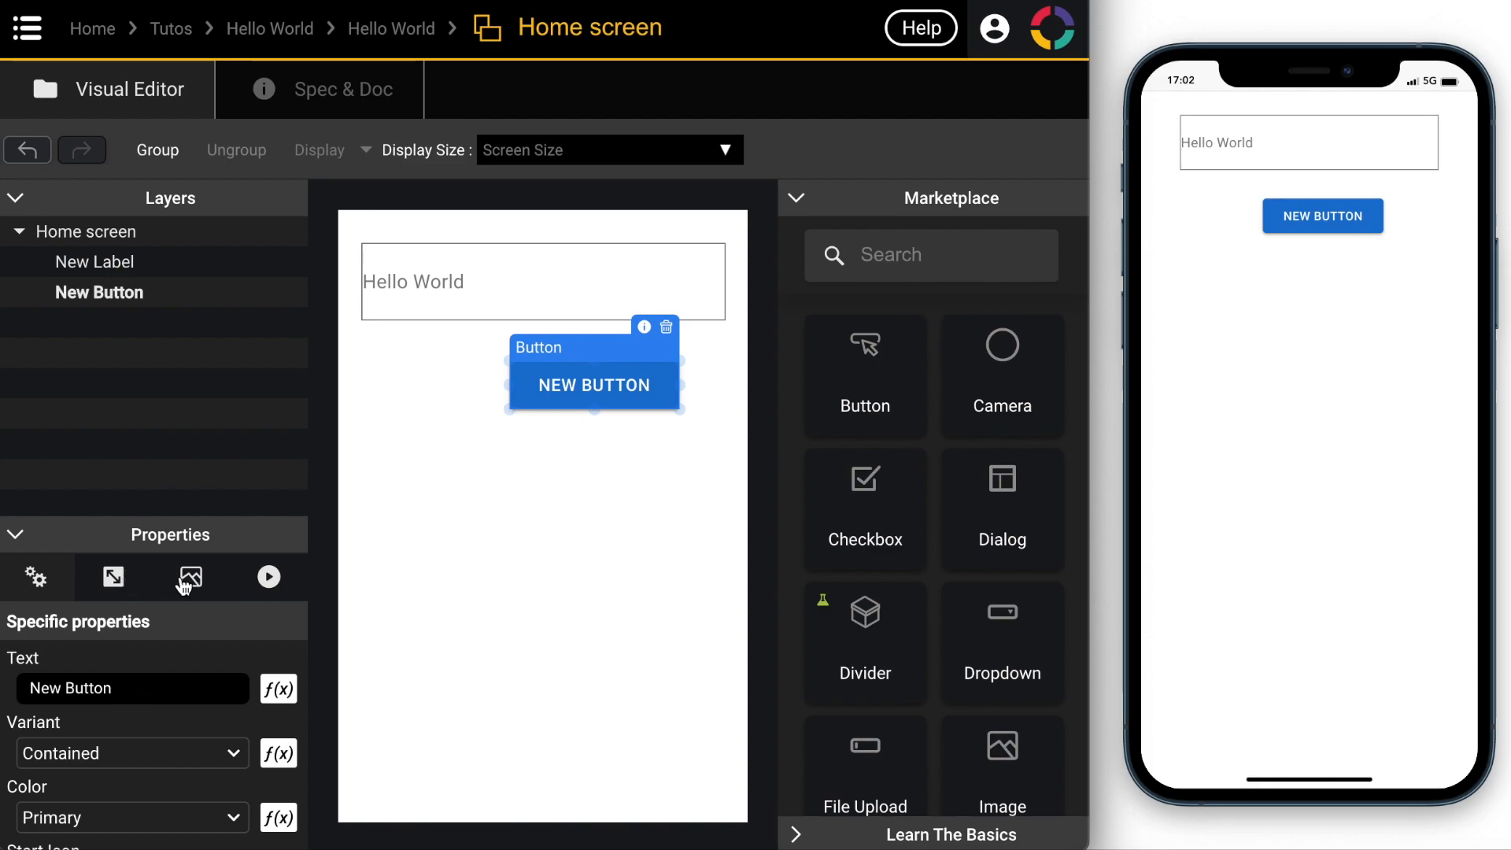
{"action": "left_click", "coordinate": [114, 576]}
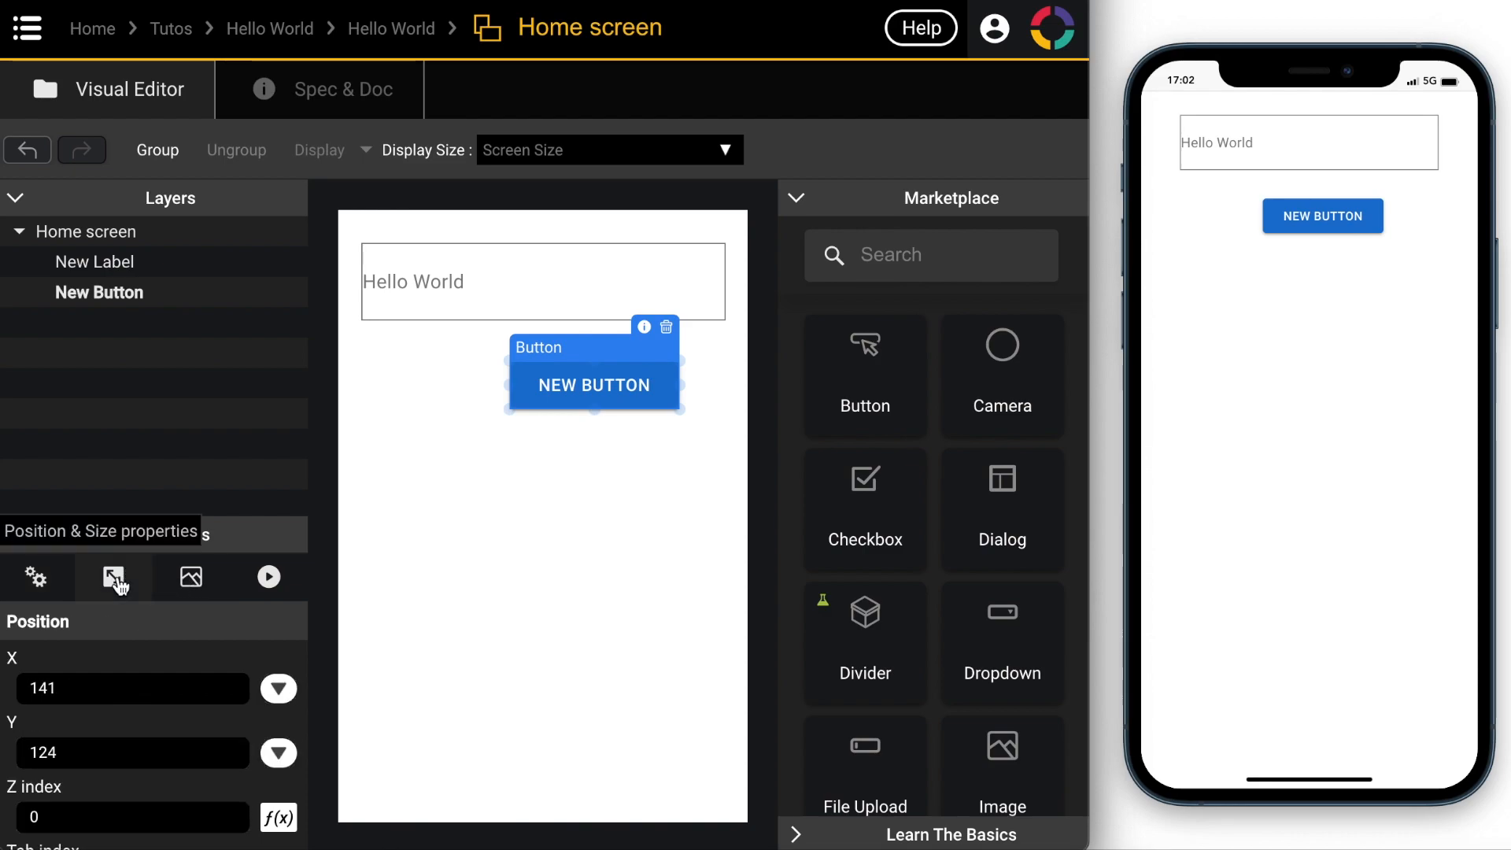
{"action": "left_click", "coordinate": [279, 689]}
{"action": "left_click", "coordinate": [229, 615]}
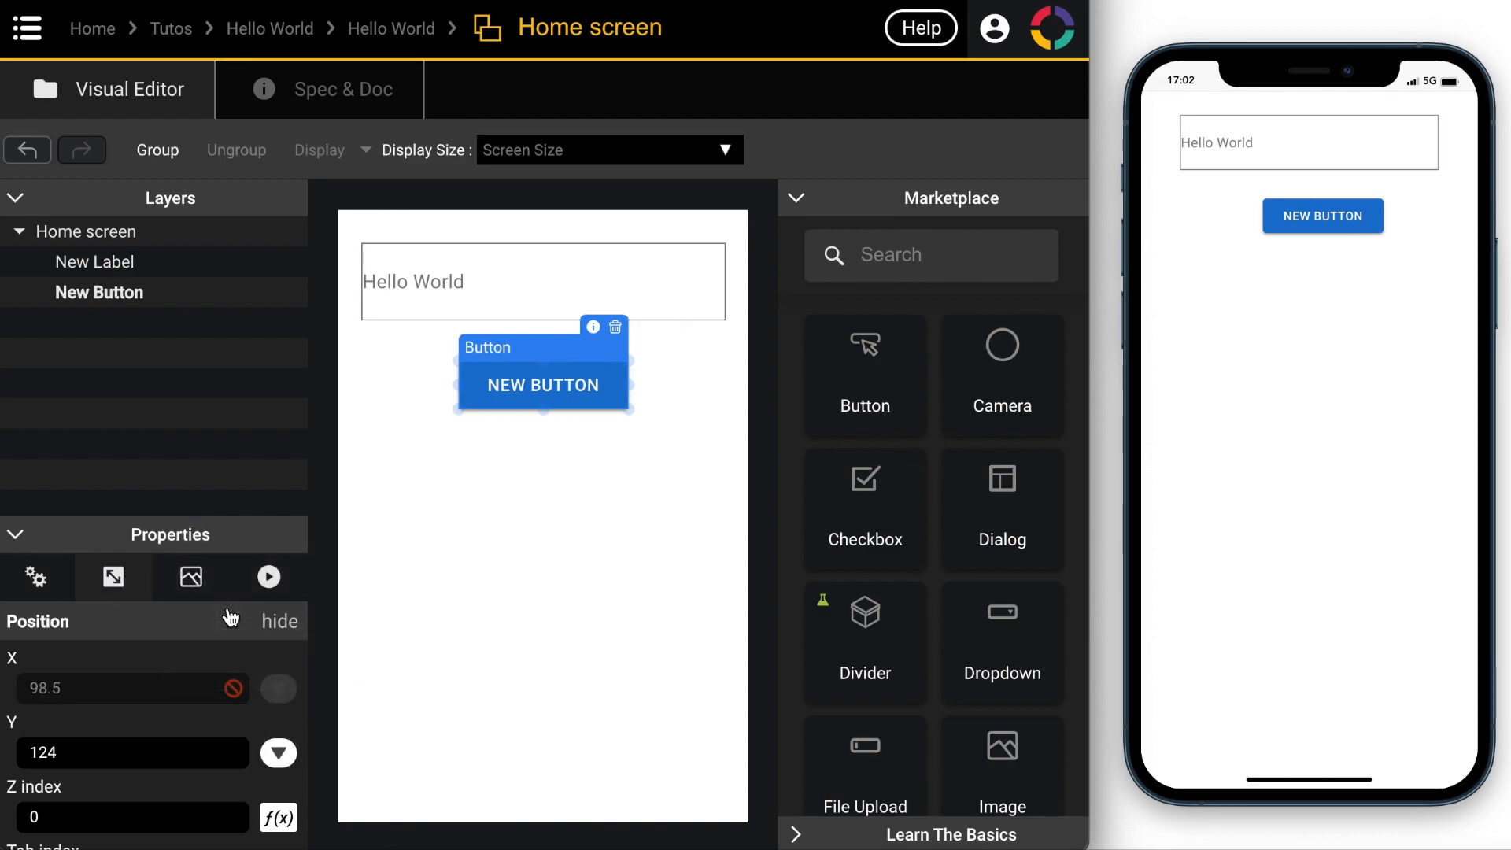
Set the button's text to "Hi" and view its available interactions
{"action": "left_click", "coordinate": [37, 578]}
{"action": "left_click_drag", "start_coordinate": [142, 694], "coordinate": [26, 678]}
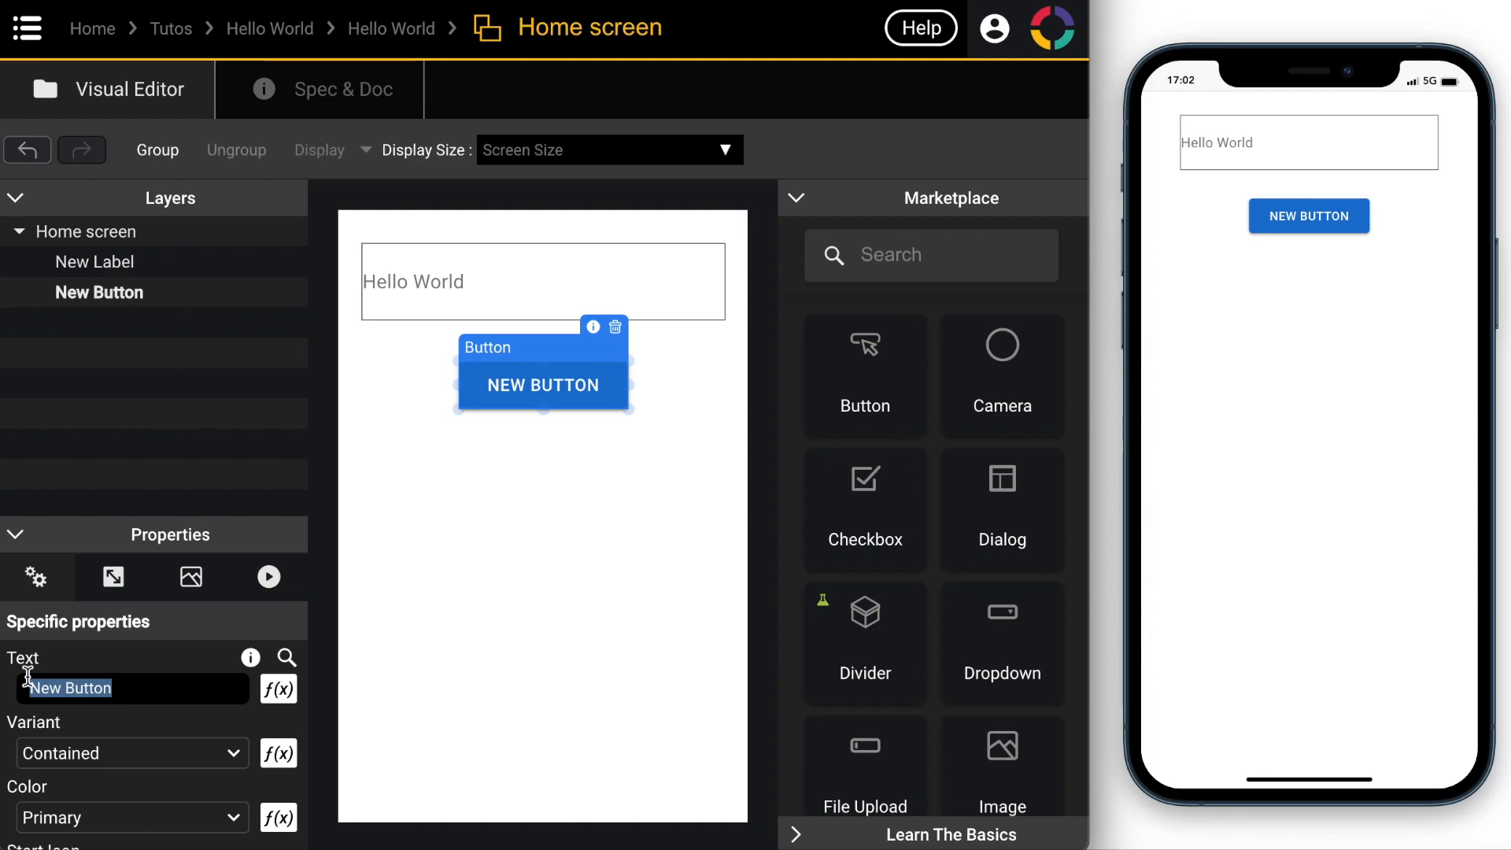
{"action": "type", "text": "Hi"}
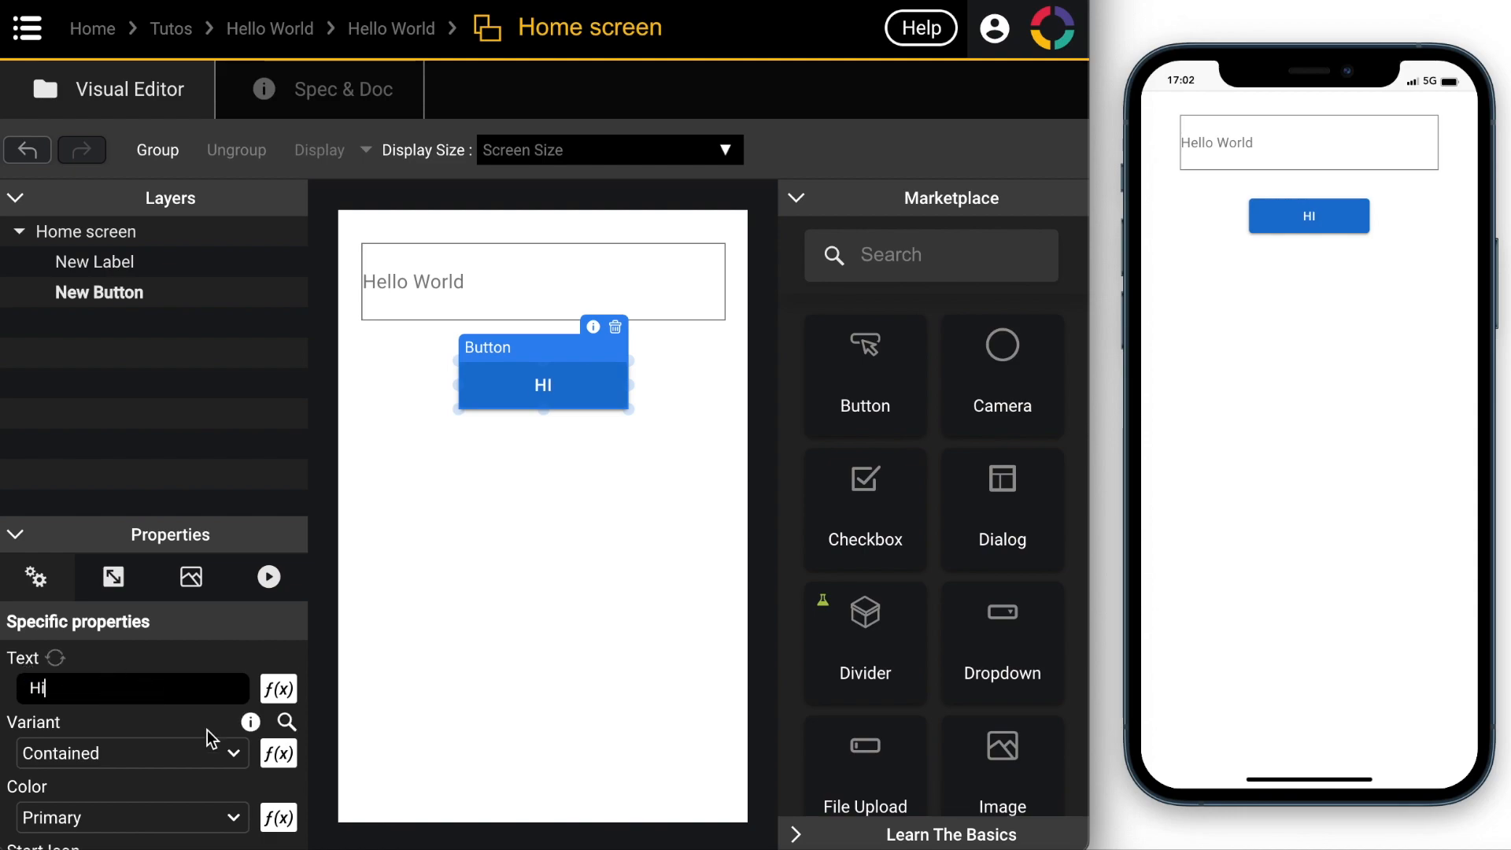
{"action": "left_click", "coordinate": [270, 579]}
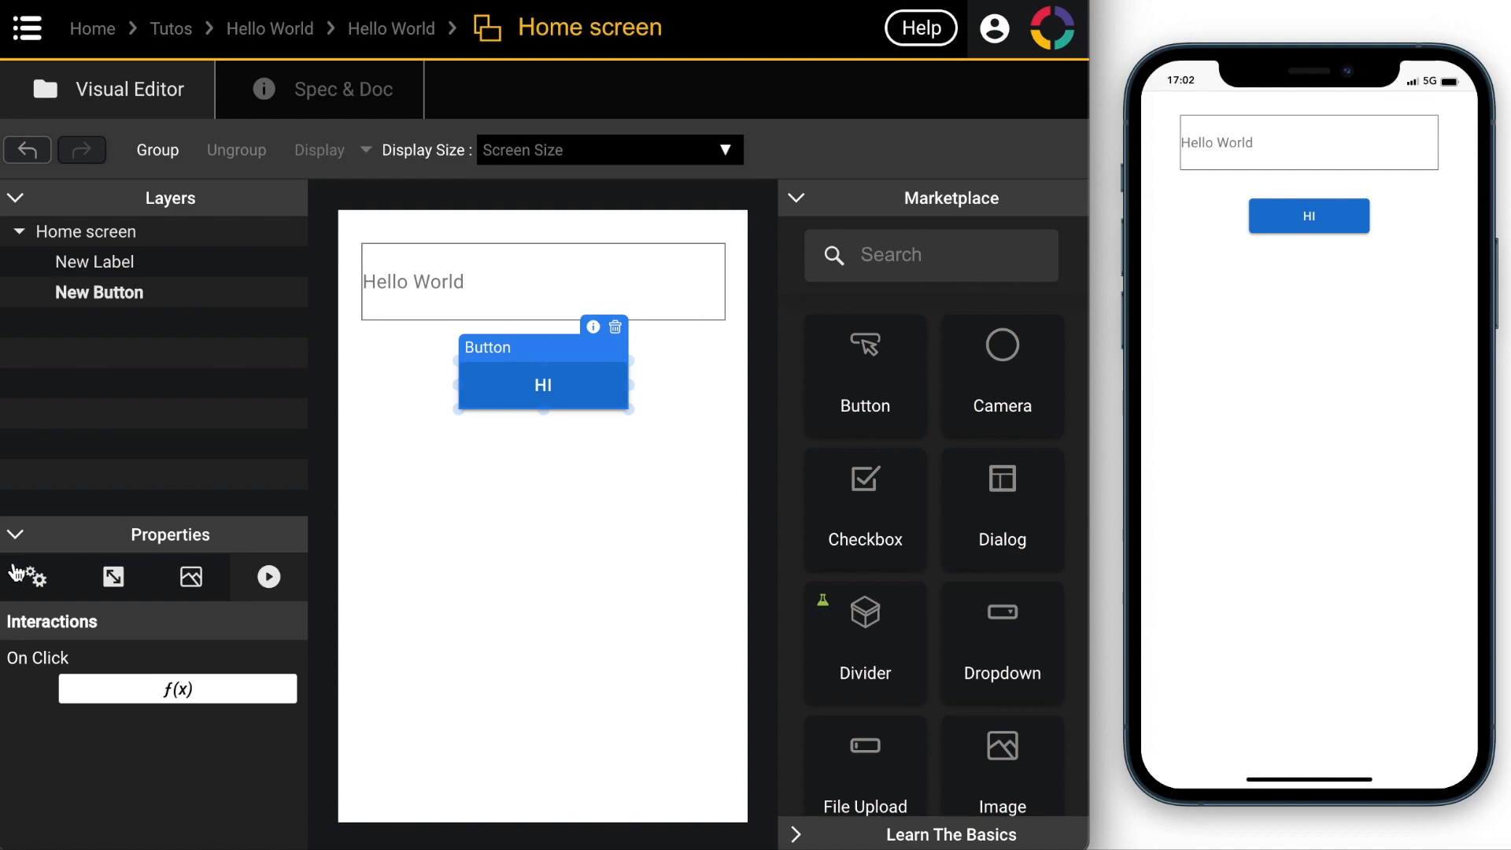
{"action": "left_click", "coordinate": [39, 582]}
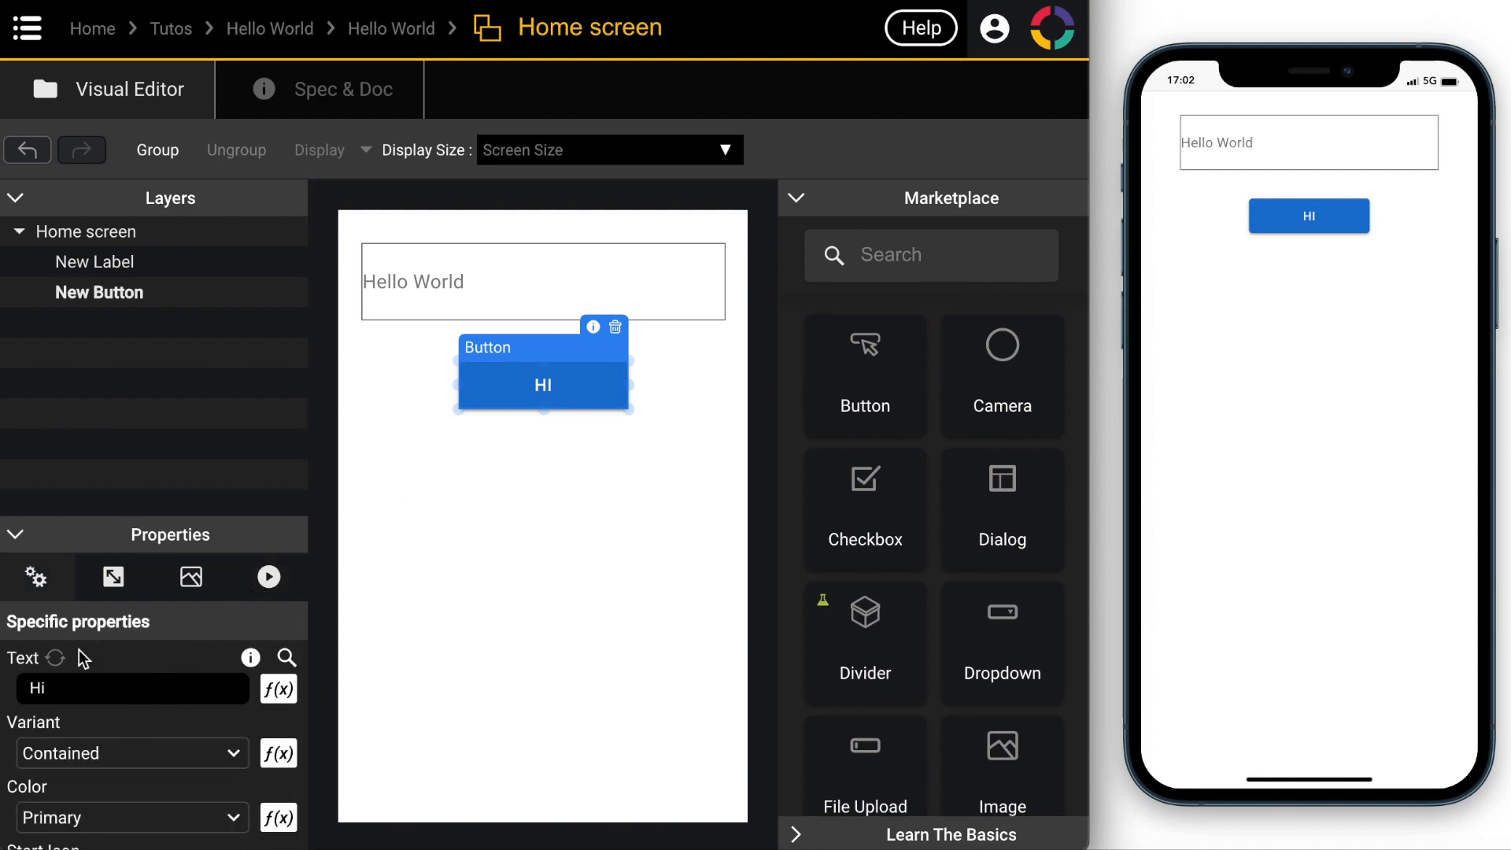
Round the button's corners by setting its border radius to 31
{"action": "scroll", "coordinate": [180, 697], "scroll_direction": "down", "scroll_amount": 5}
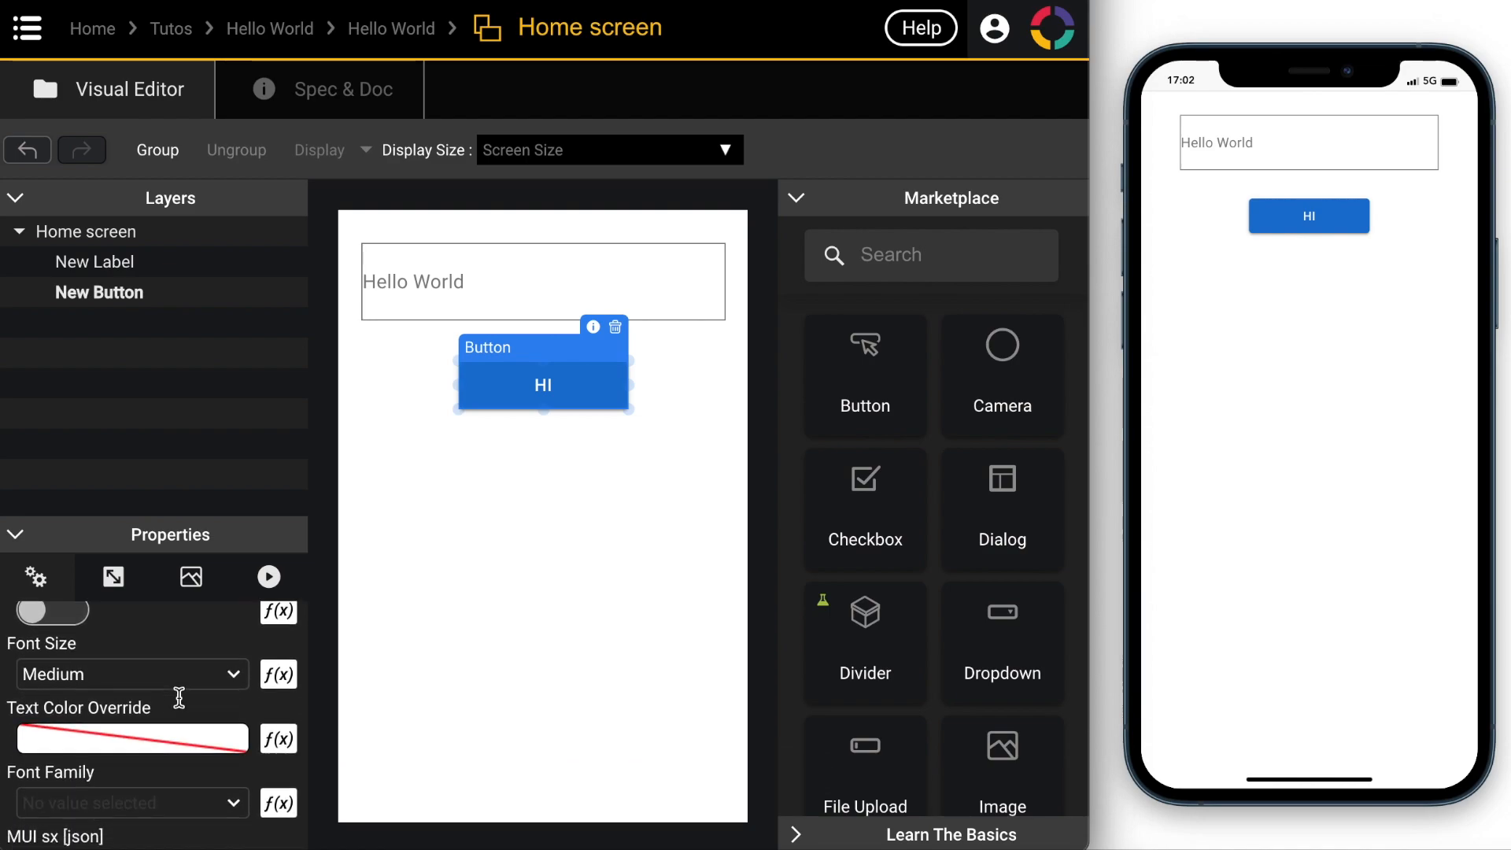
{"action": "left_click", "coordinate": [113, 577]}
{"action": "scroll", "coordinate": [229, 733], "scroll_direction": "down", "scroll_amount": 3}
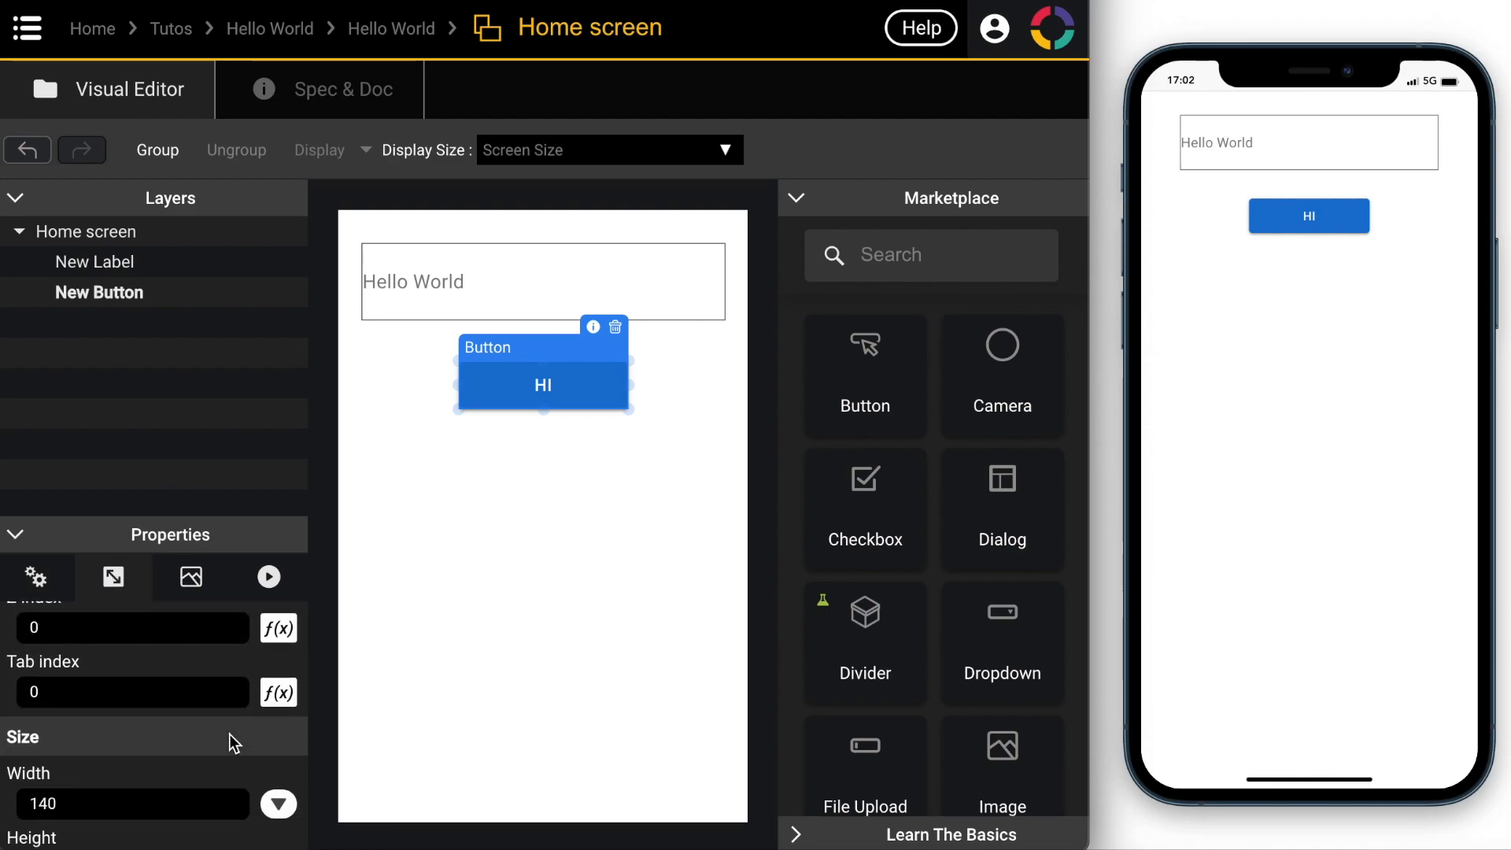
{"action": "scroll", "coordinate": [234, 744], "scroll_direction": "up", "scroll_amount": 3}
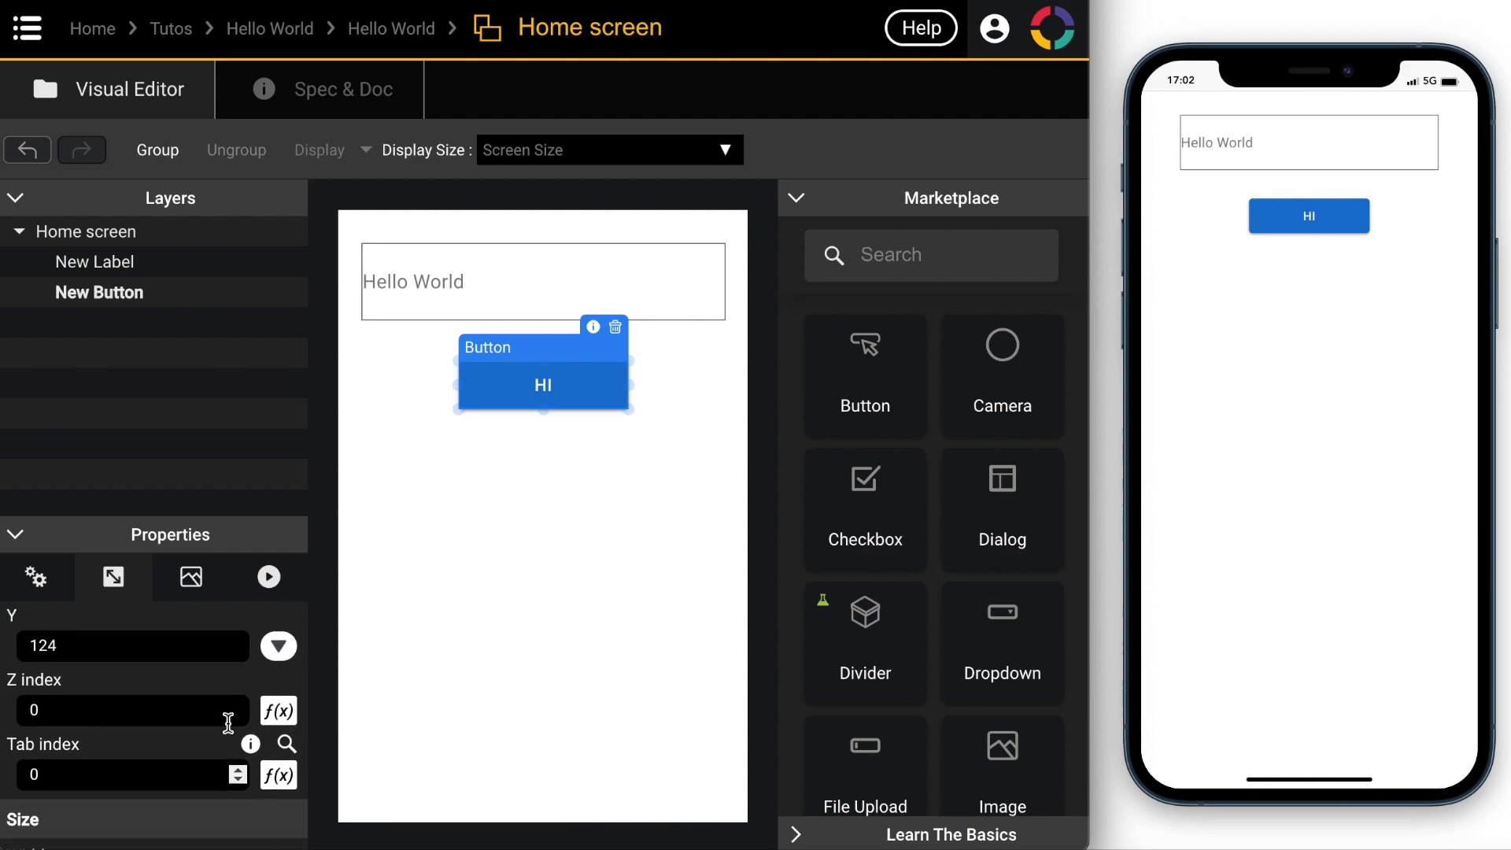
{"action": "left_click", "coordinate": [191, 578]}
{"action": "scroll", "coordinate": [206, 790], "scroll_direction": "down", "scroll_amount": 5}
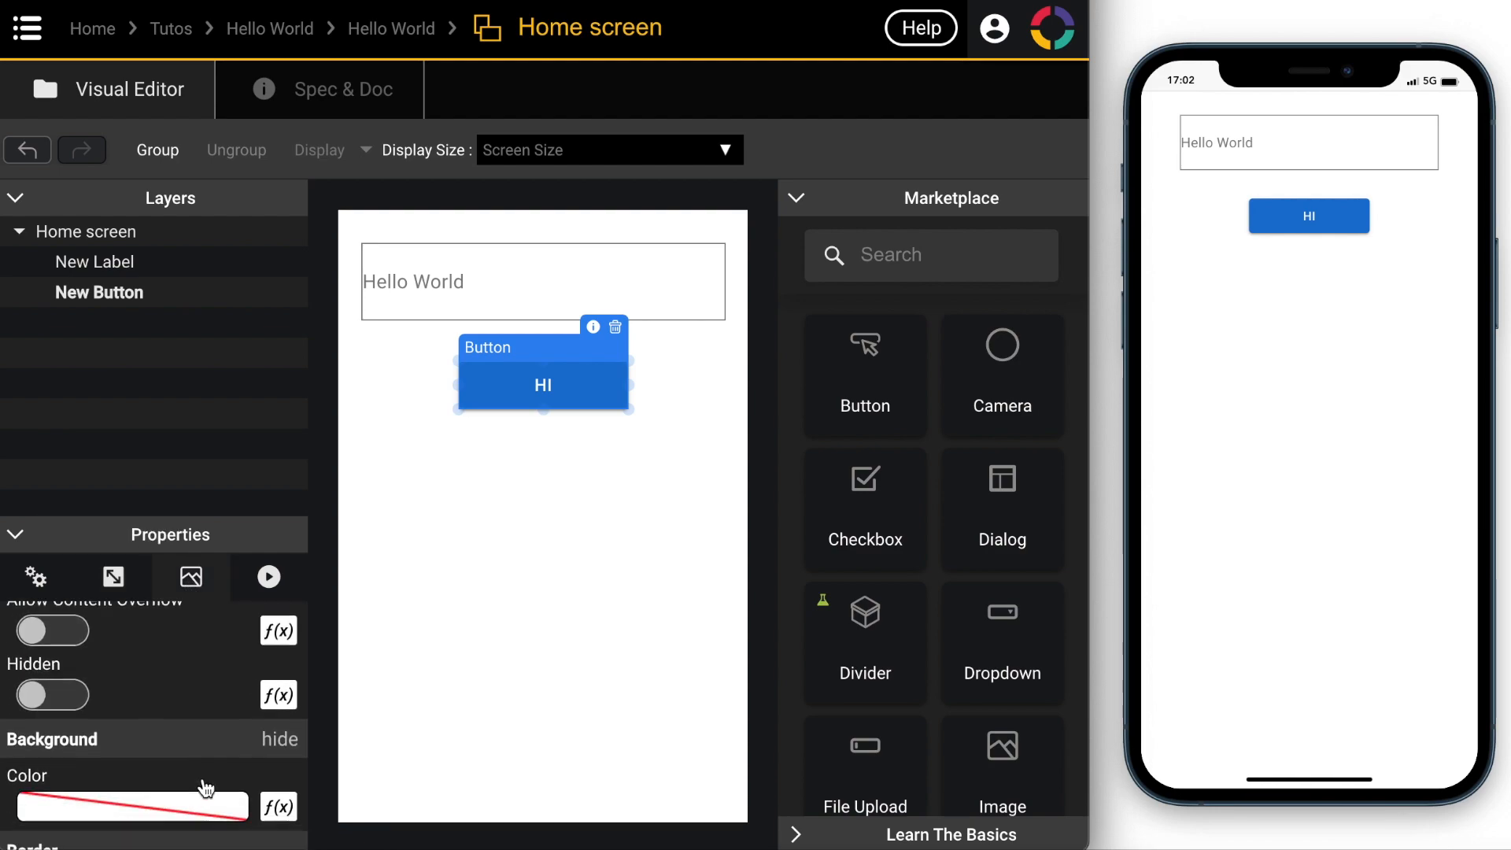
{"action": "left_click", "coordinate": [241, 741]}
{"action": "left_click", "coordinate": [241, 741]}
{"action": "left_click", "coordinate": [242, 741]}
{"action": "left_click", "coordinate": [241, 741]}
{"action": "left_click_drag", "start_coordinate": [242, 742], "coordinate": [242, 742]}
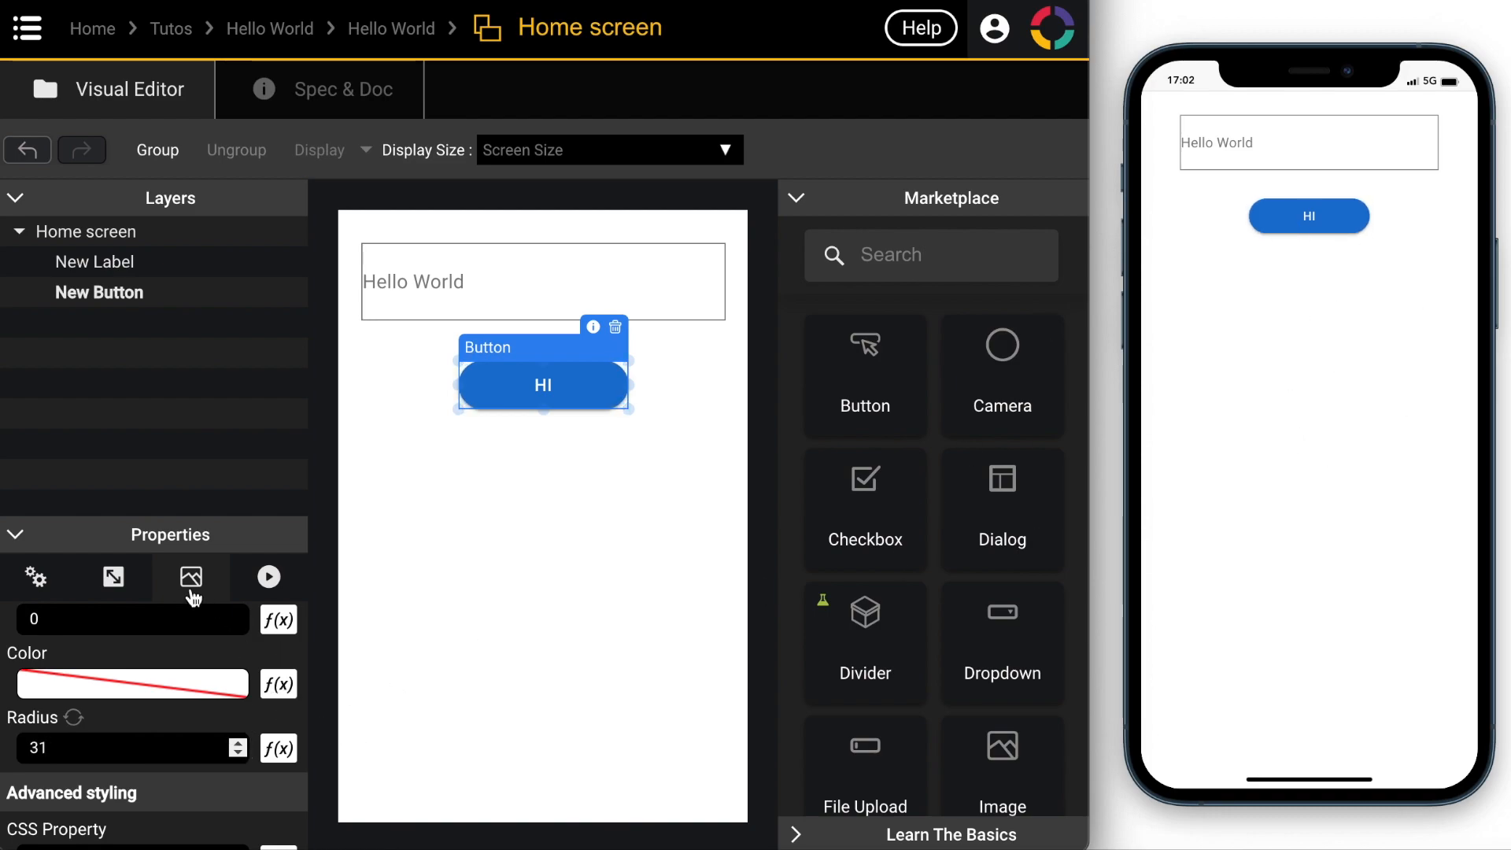
Open the button's On Click action, search the Marketplace for "alert", and add a Show Alert Dialog brick to the flow
{"action": "left_click", "coordinate": [266, 579]}
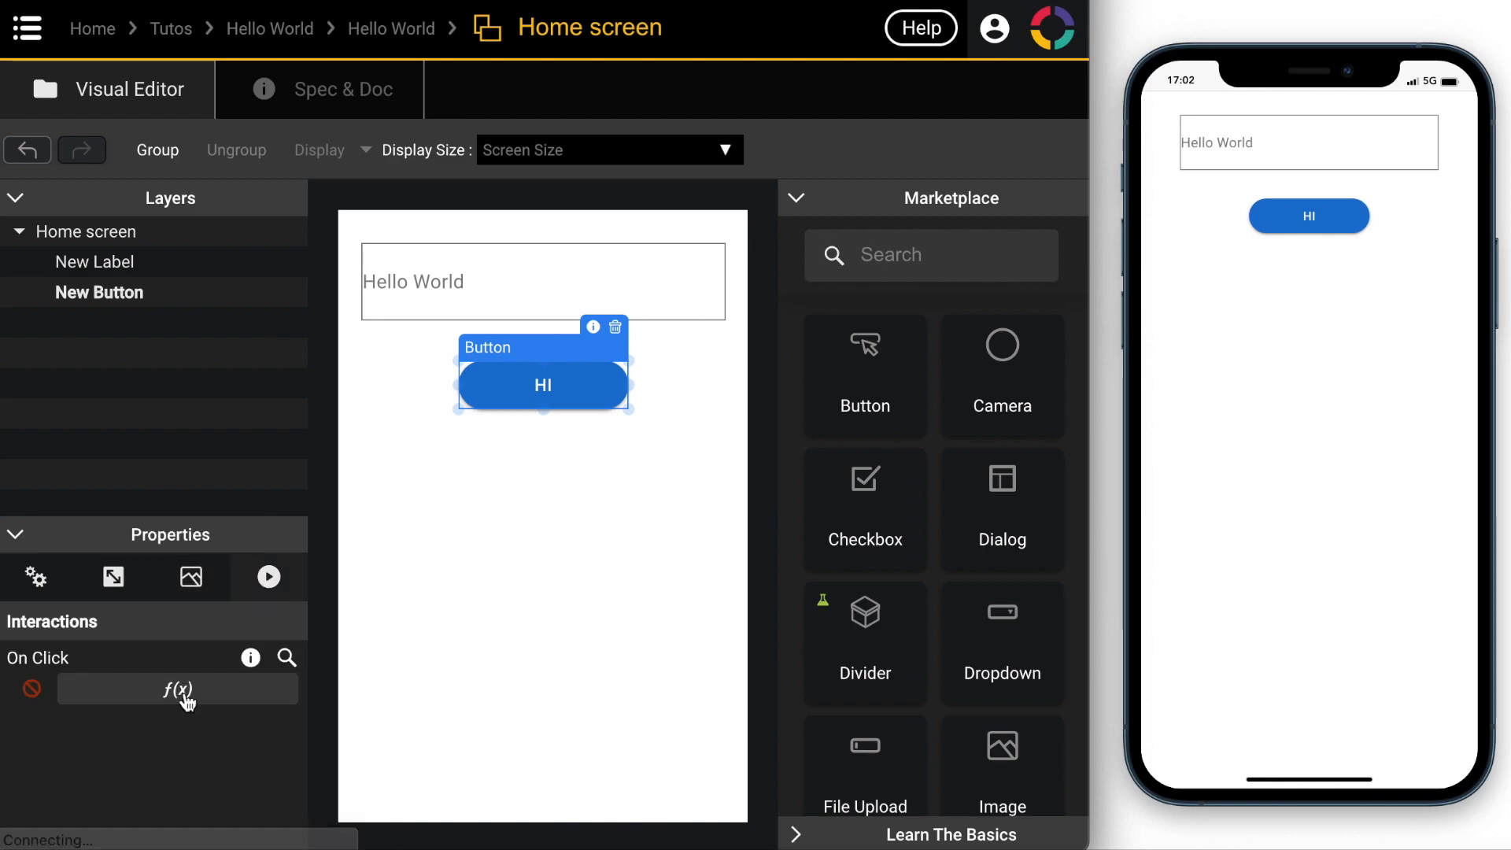
{"action": "left_click", "coordinate": [185, 691]}
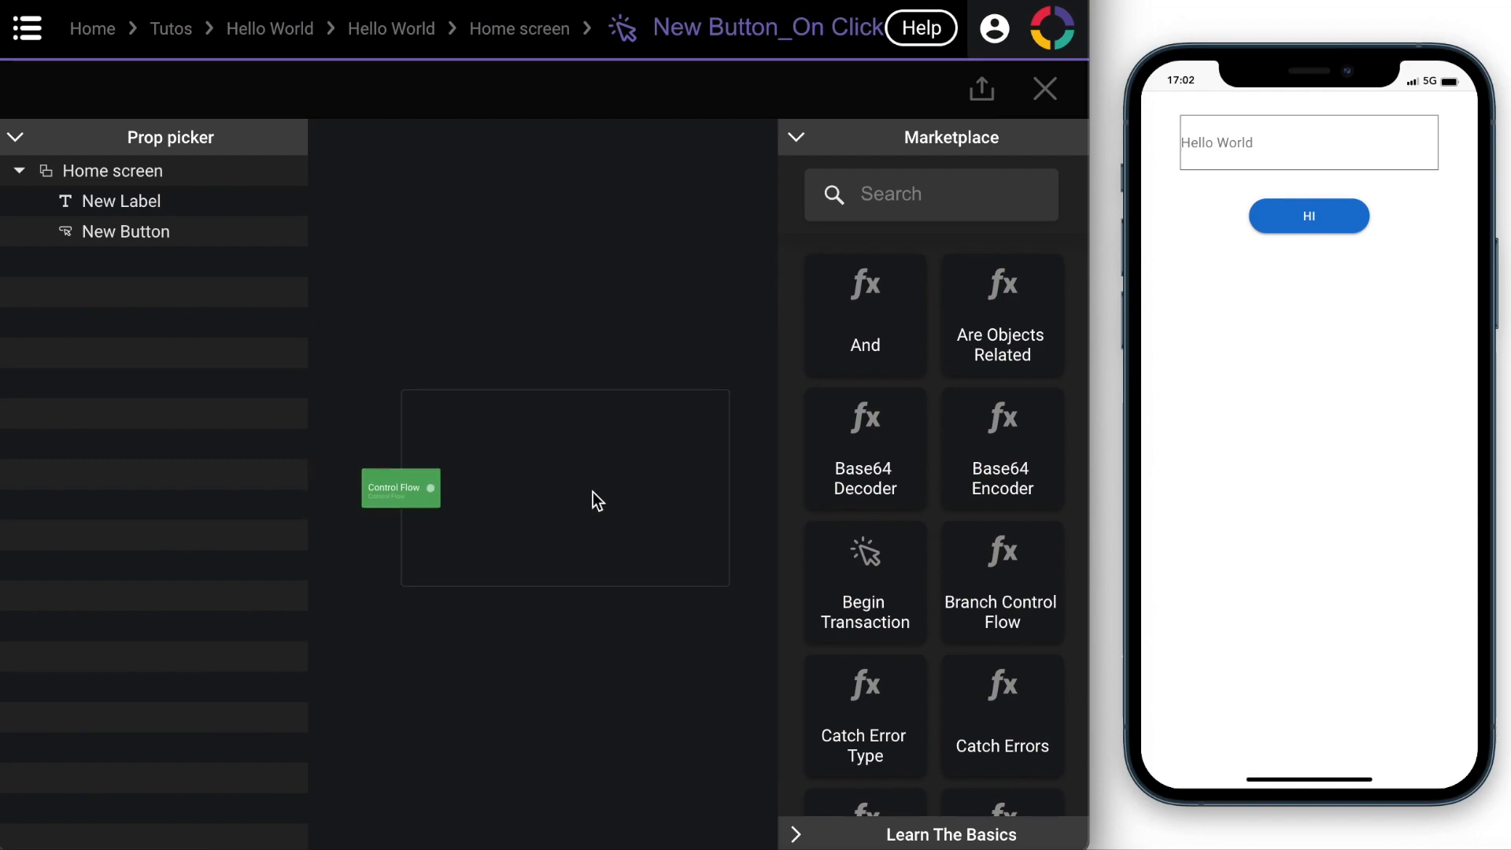
{"action": "left_click", "coordinate": [900, 199]}
{"action": "type", "text": "alert"}
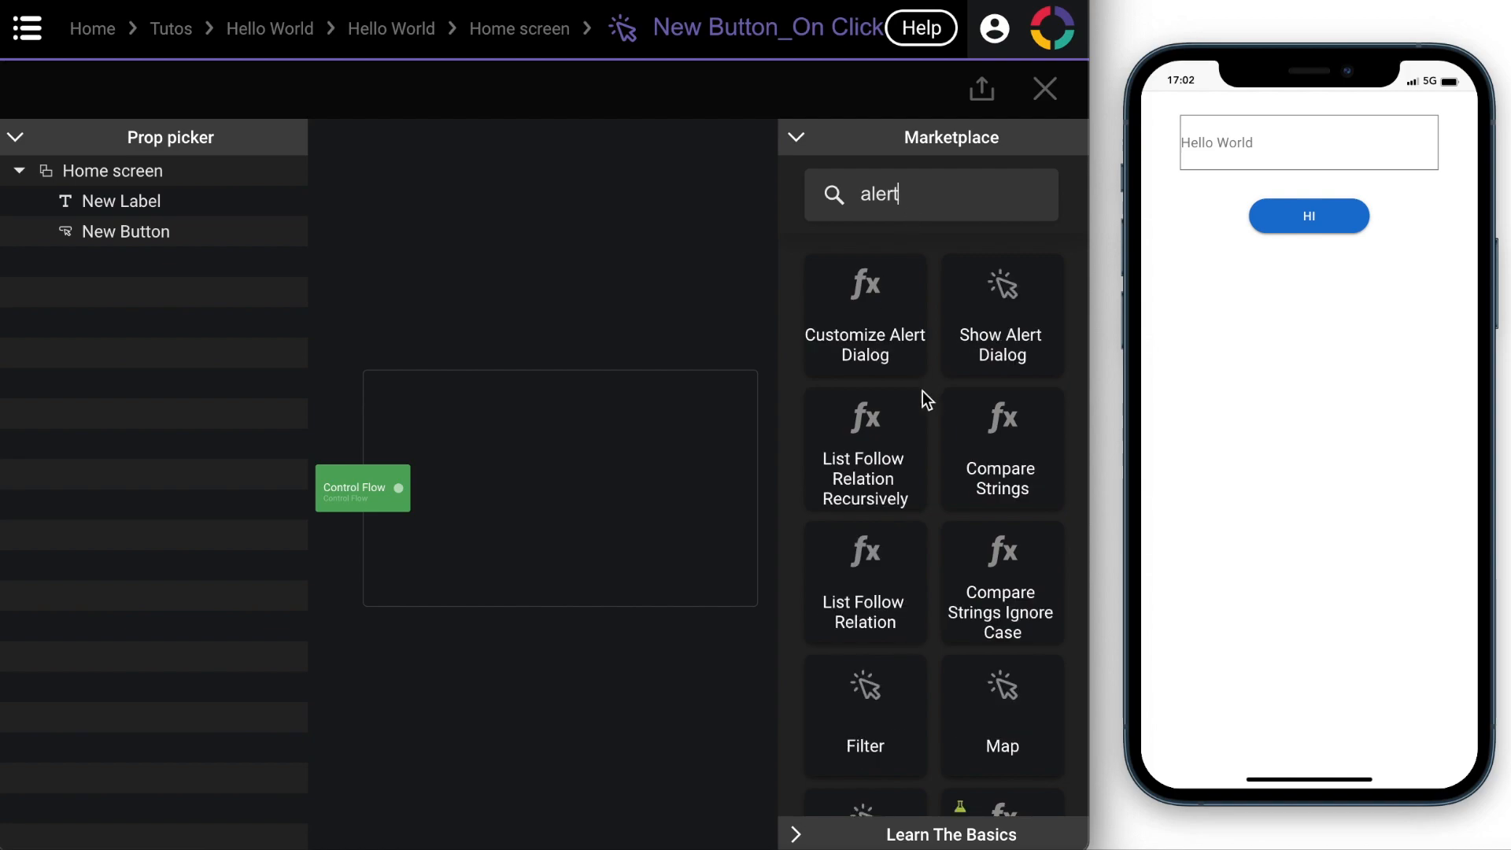
{"action": "left_click_drag", "start_coordinate": [998, 319], "coordinate": [575, 483]}
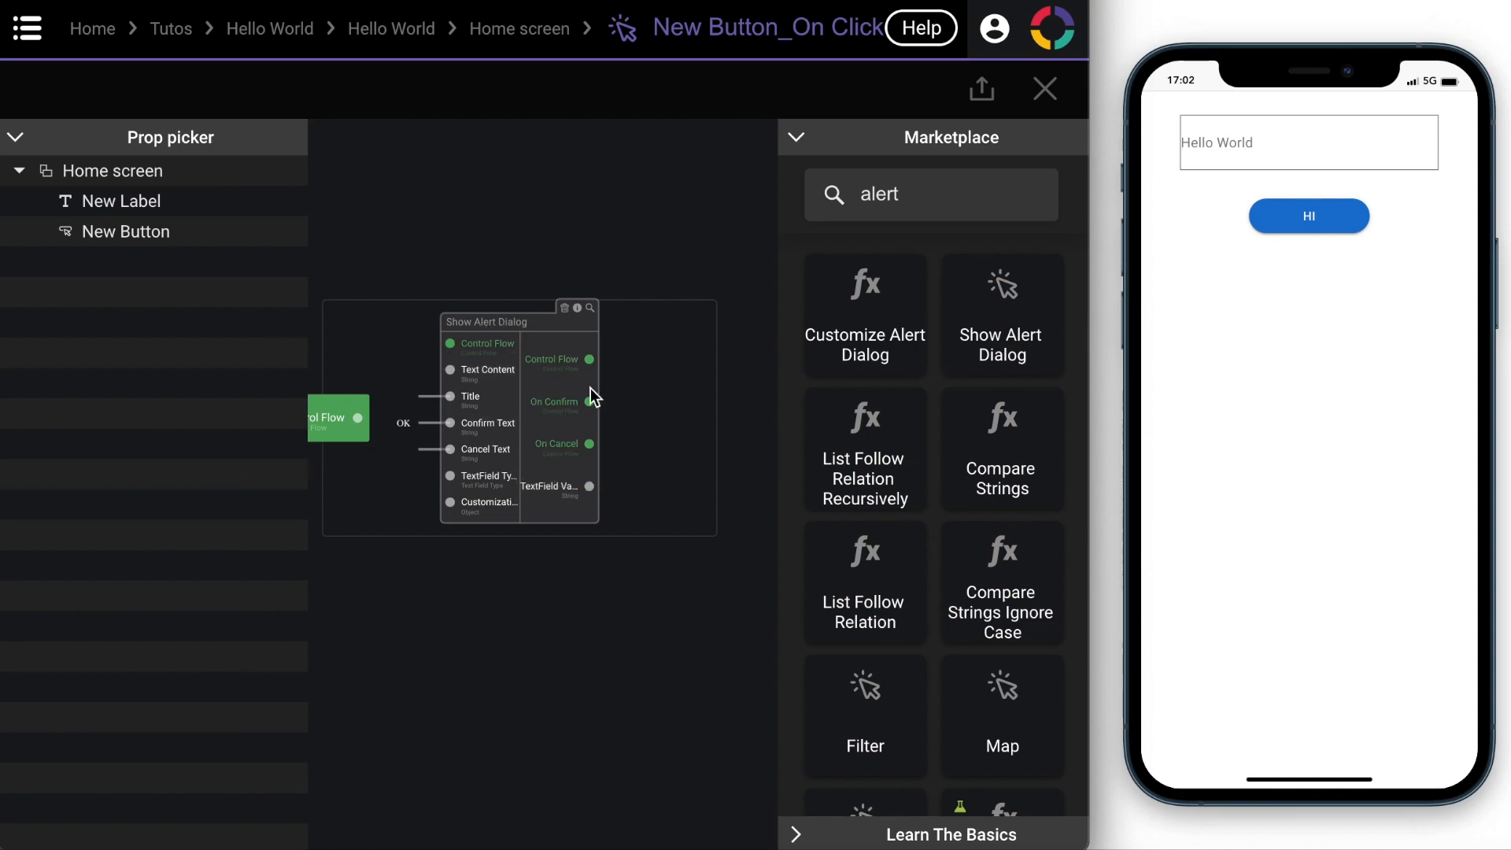
Set the alert dialog's text content to "Hello World" and its title to "Hi", and connect the incoming Control Flow to the brick
{"action": "left_click", "coordinate": [478, 372]}
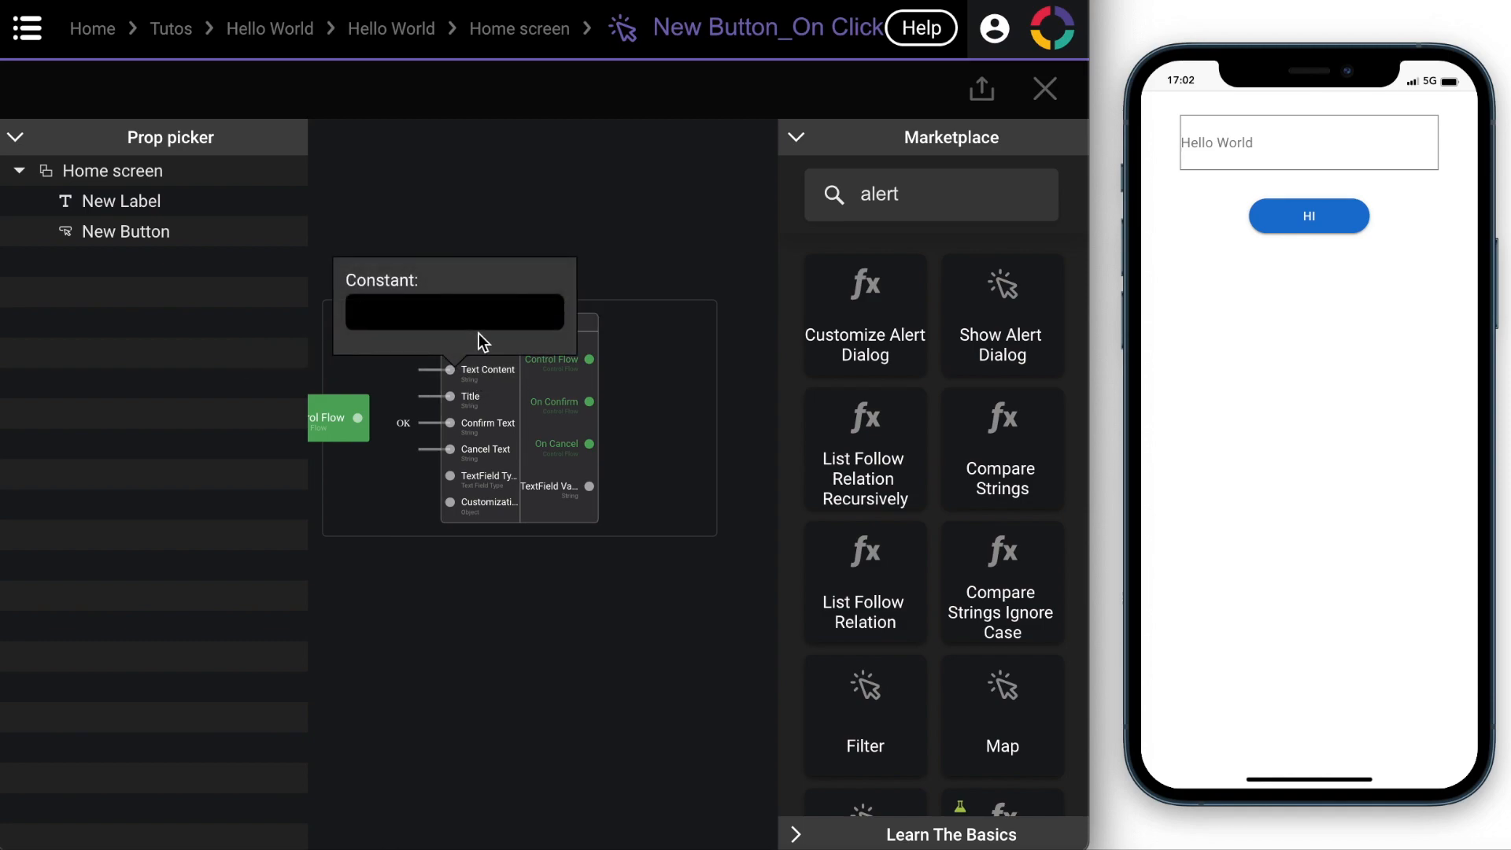
{"action": "type", "text": "Hello World"}
{"action": "left_click", "coordinate": [472, 398]}
{"action": "type", "text": "Hi"}
{"action": "left_click", "coordinate": [402, 510]}
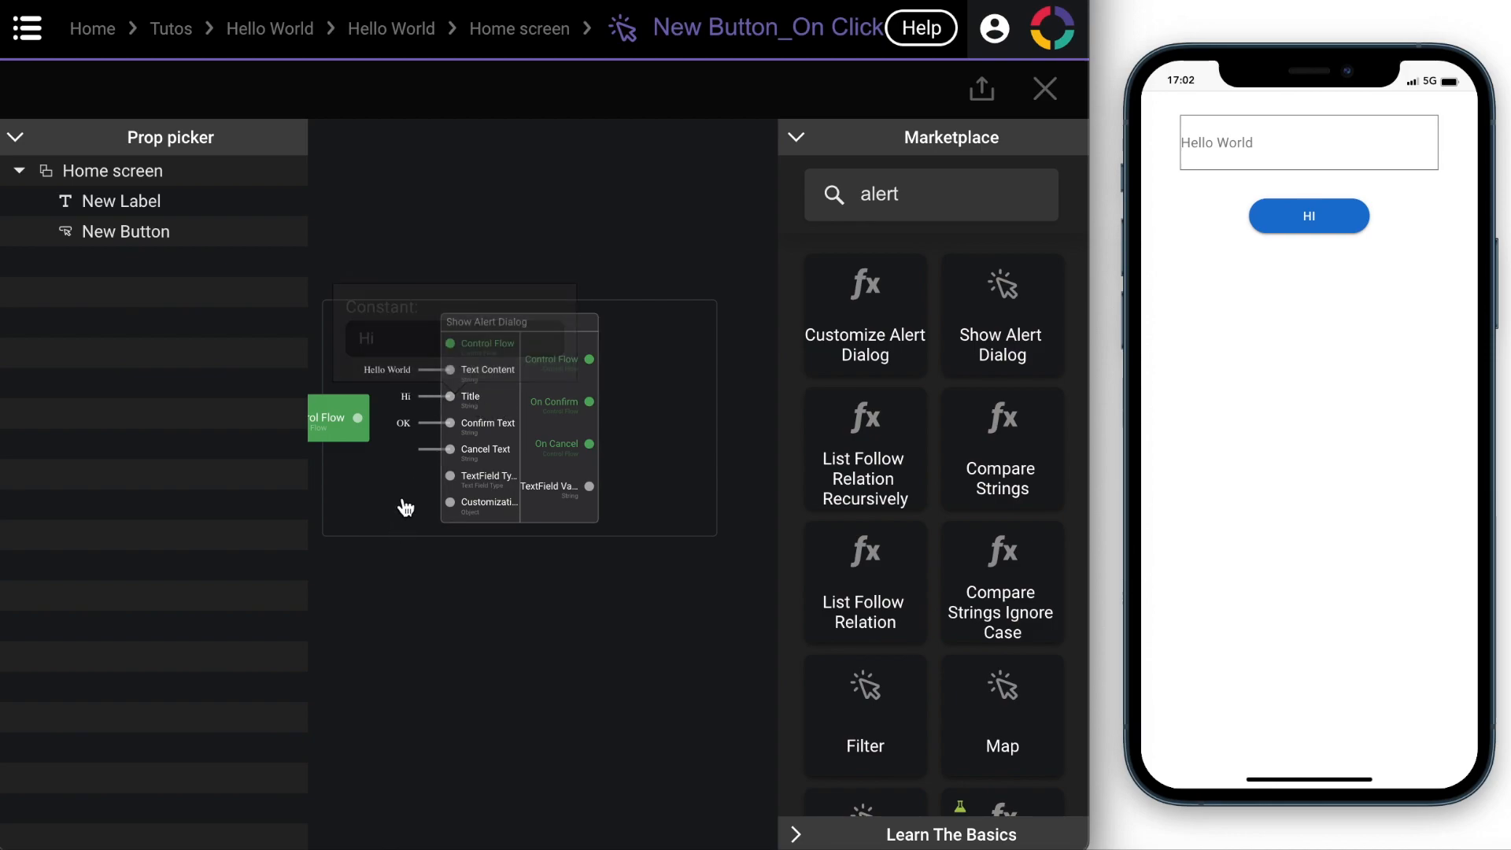
{"action": "left_click_drag", "start_coordinate": [357, 417], "coordinate": [466, 347]}
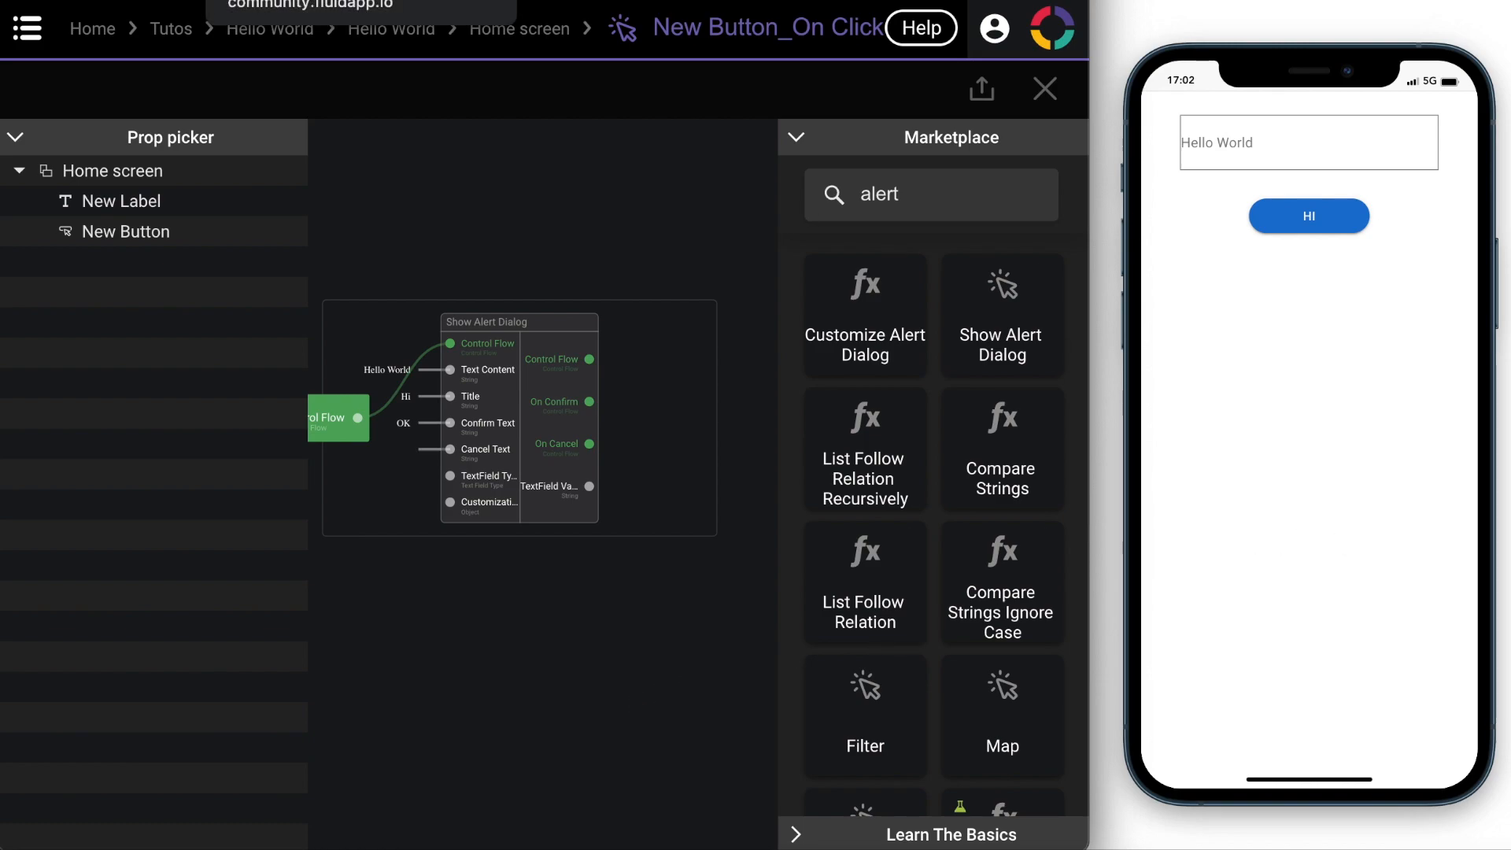
Switch to the running app, test the Hi button, and dismiss the alert dialog with OK
{"action": "left_click", "coordinate": [304, 0]}
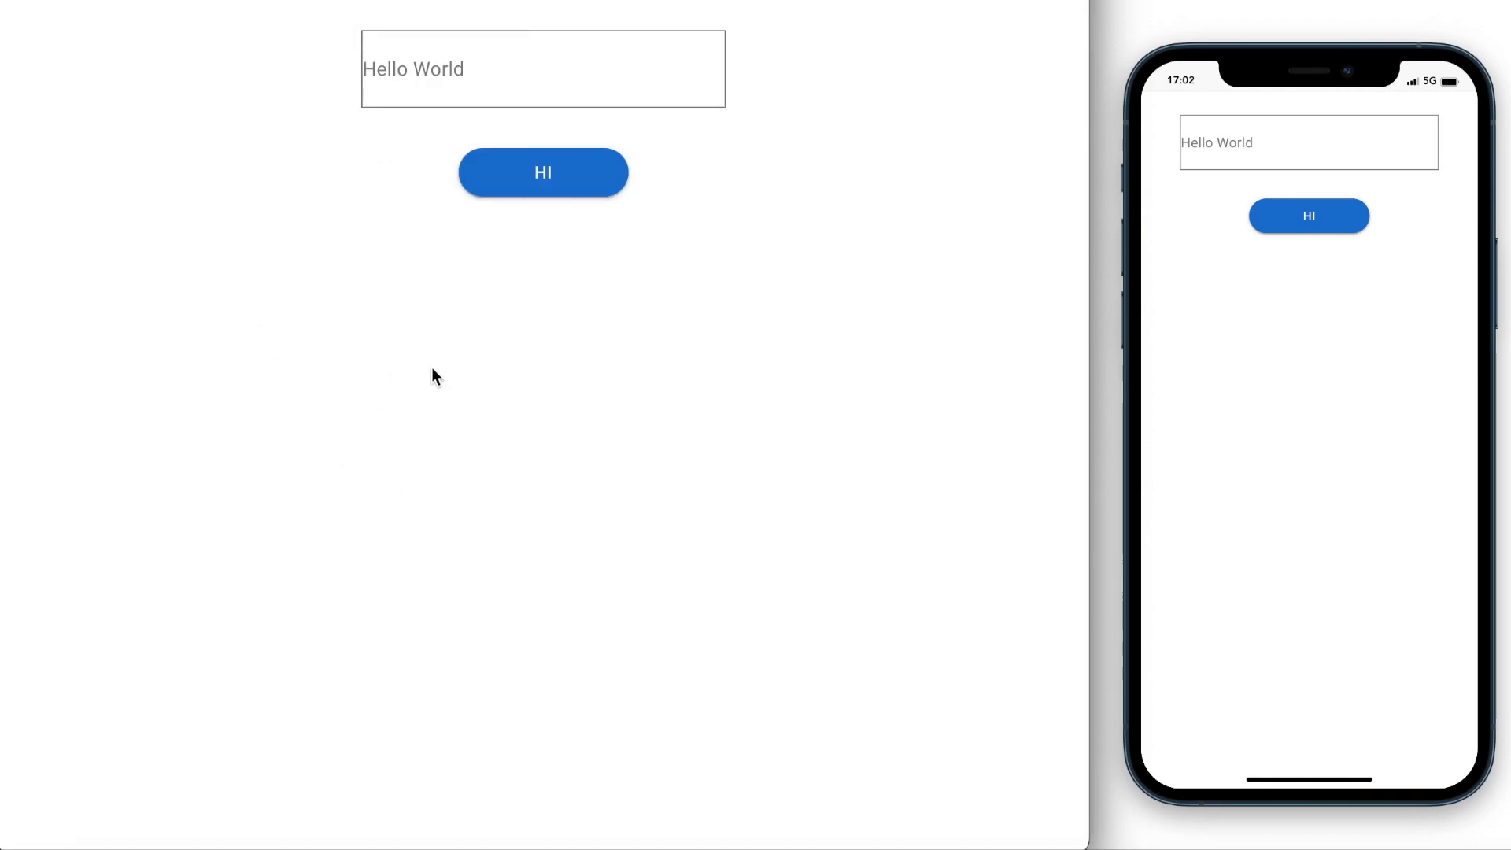
{"action": "left_click", "coordinate": [557, 183]}
{"action": "left_click", "coordinate": [556, 187]}
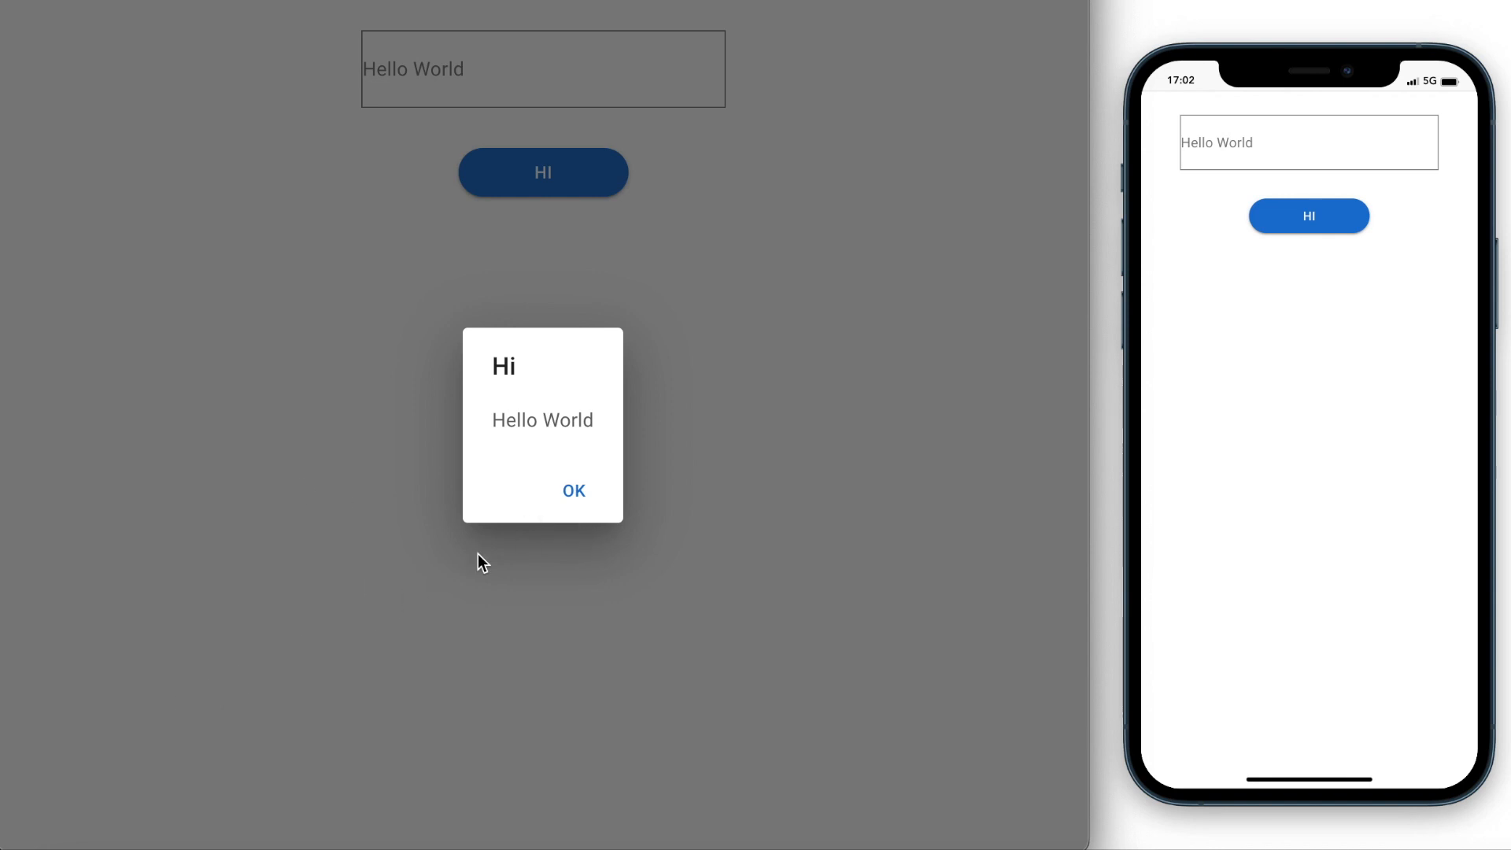
{"action": "left_click", "coordinate": [584, 491]}
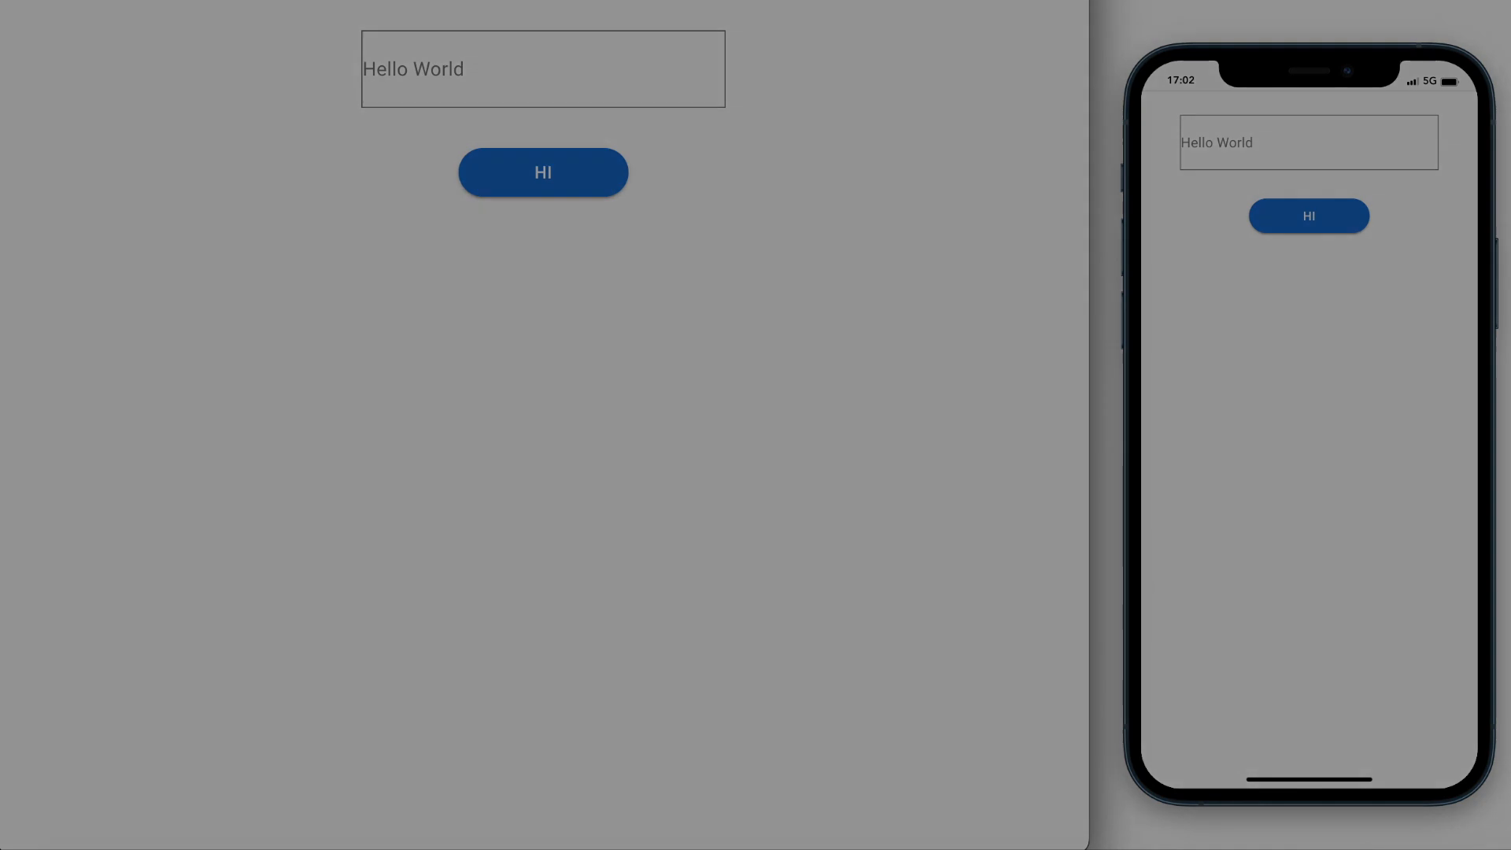